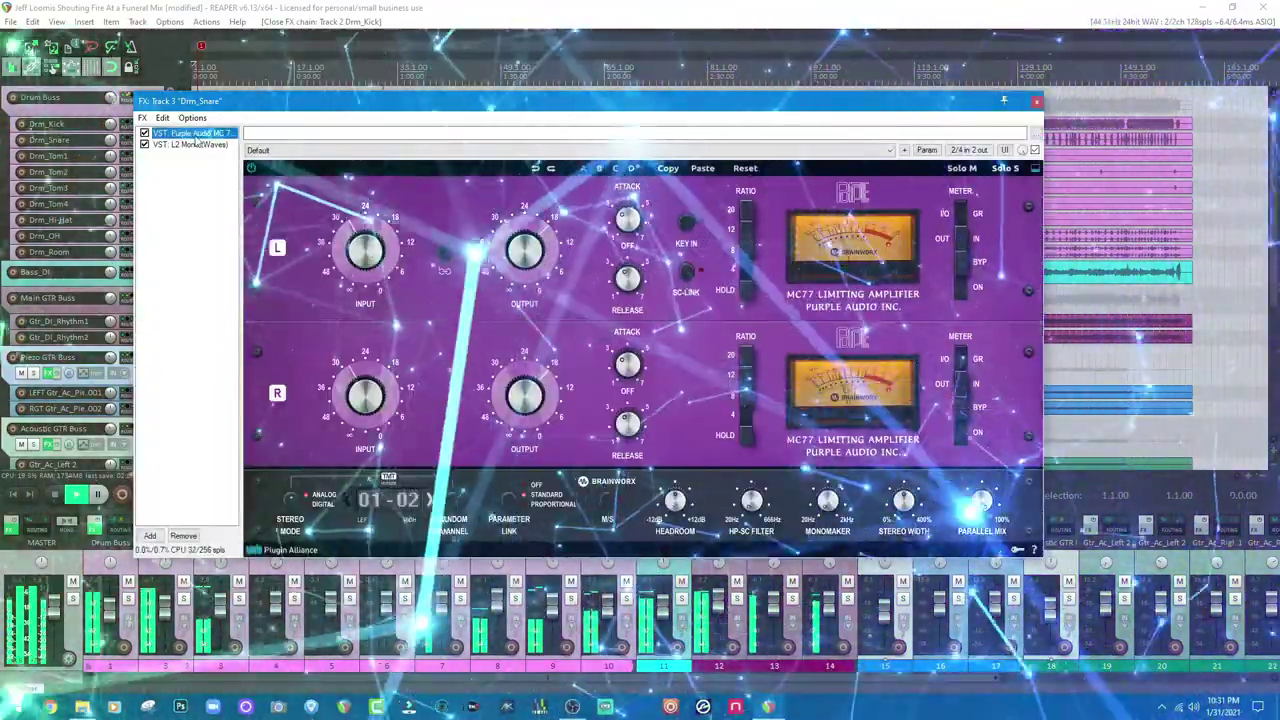
Close the snare's effects window and view the Parallax plugin in the Bass_DI effects chain
{"action": "left_click", "coordinate": [1037, 101]}
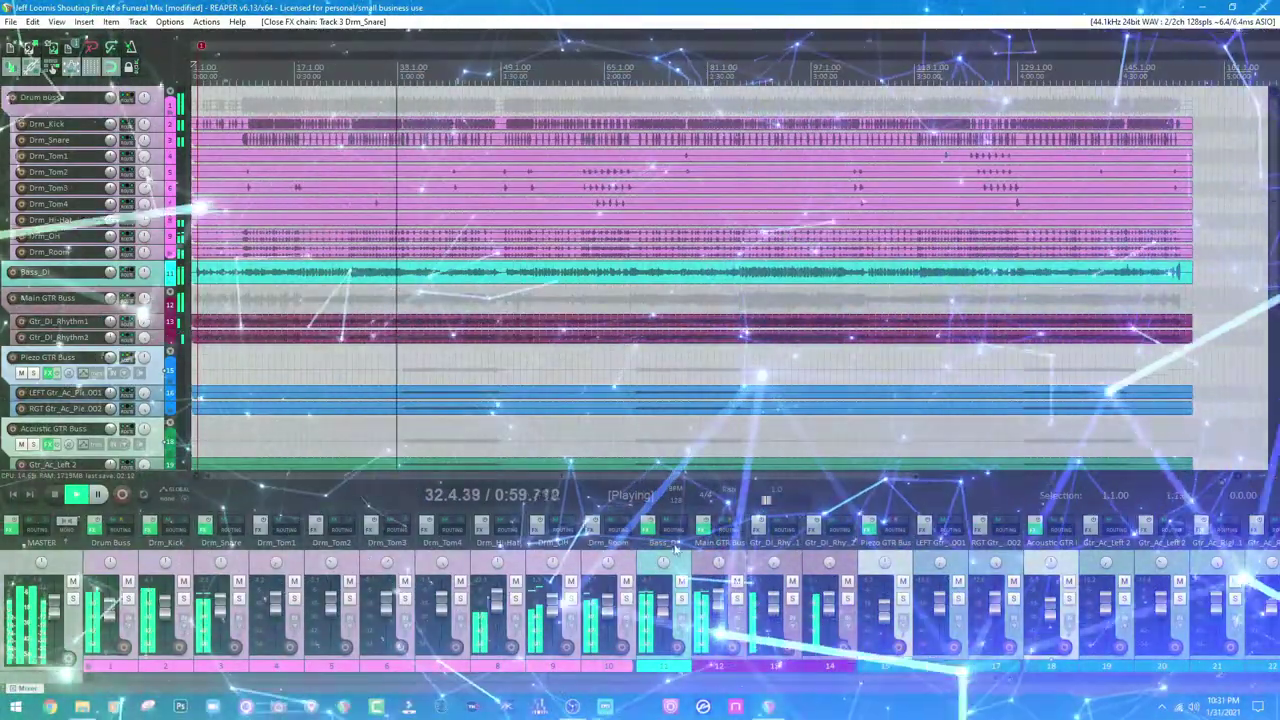
{"action": "left_click", "coordinate": [648, 528]}
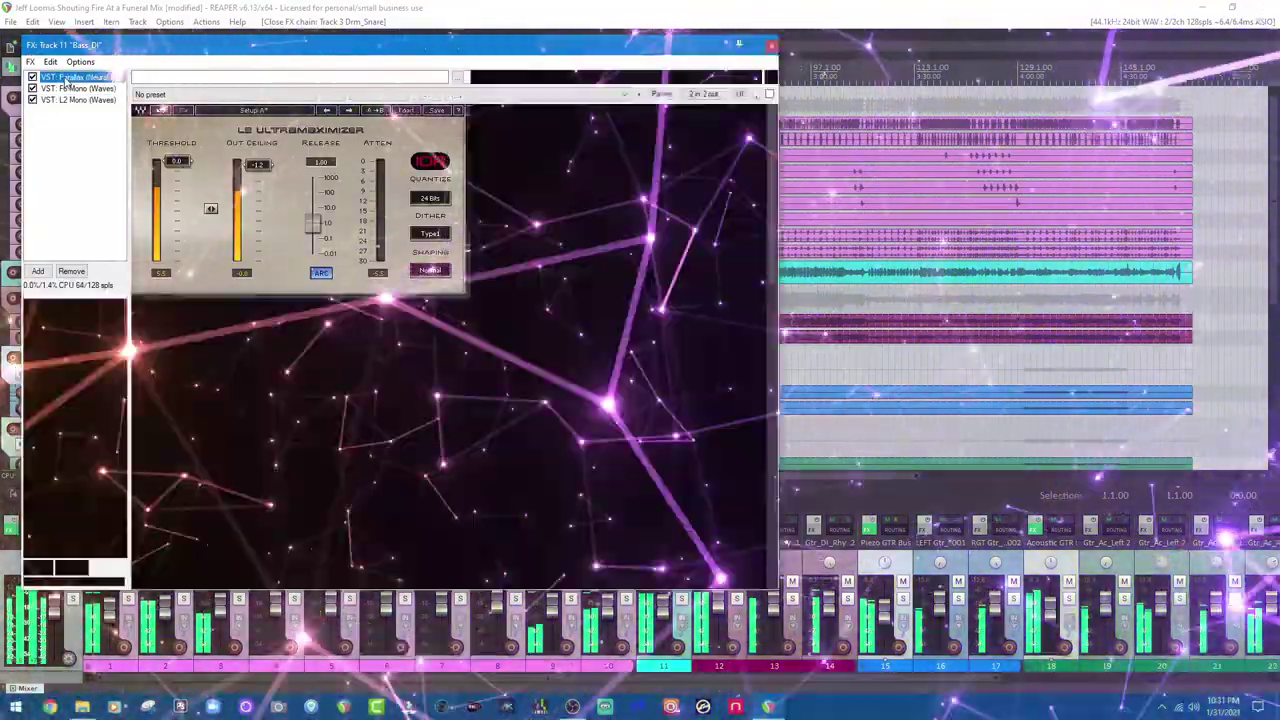
{"action": "left_click", "coordinate": [66, 77]}
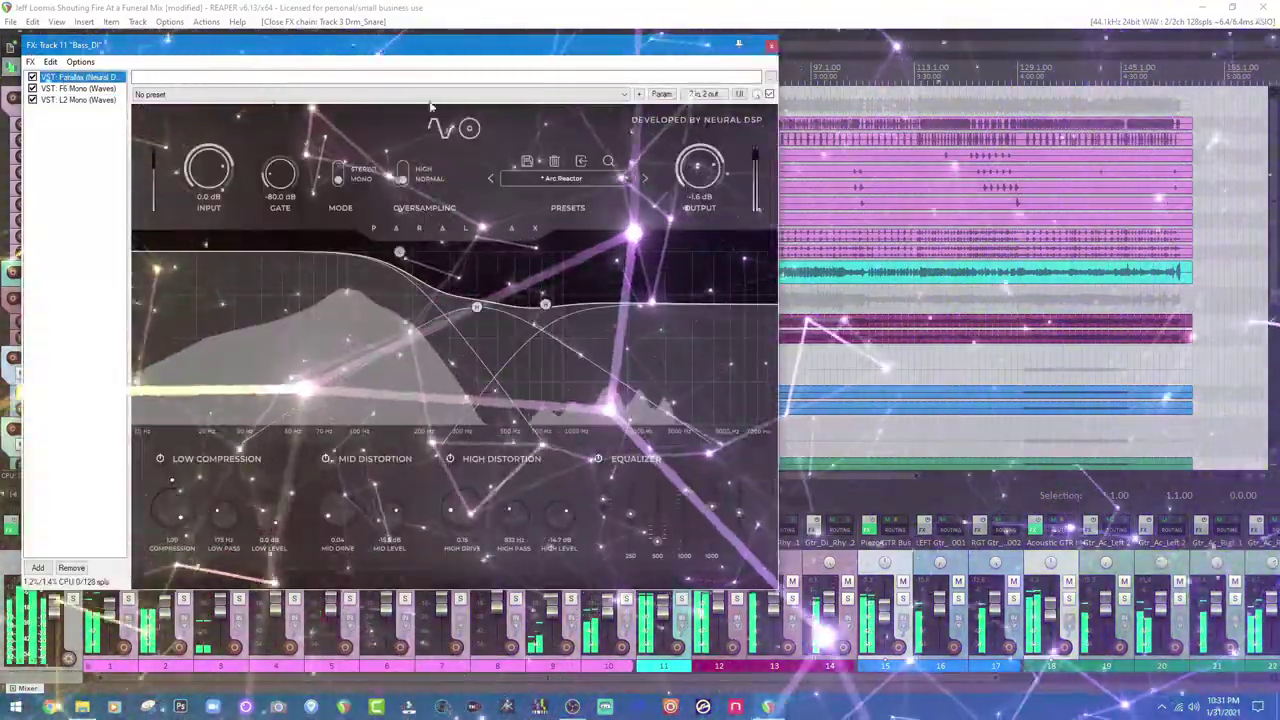
{"action": "left_click", "coordinate": [771, 47]}
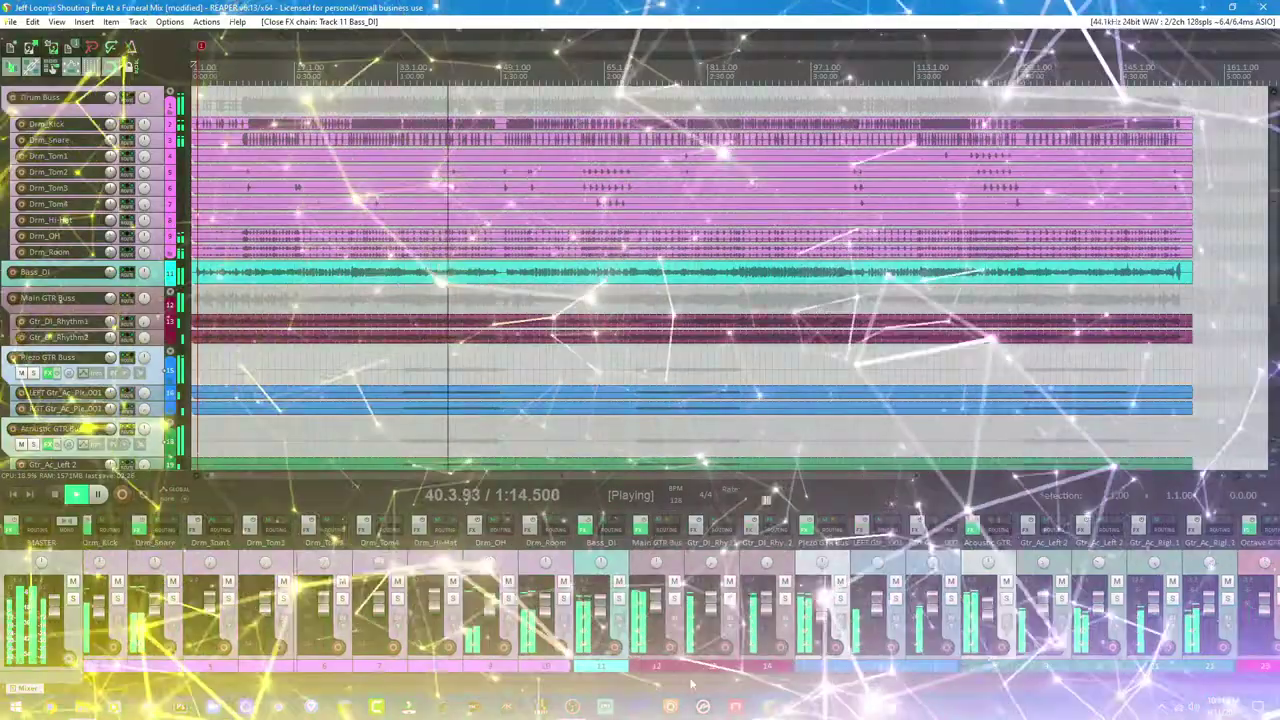
View the Toneforge plugin in the Main GTR Buss effects chain, moving its window aside
{"action": "left_click_drag", "start_coordinate": [691, 684], "coordinate": [796, 682]}
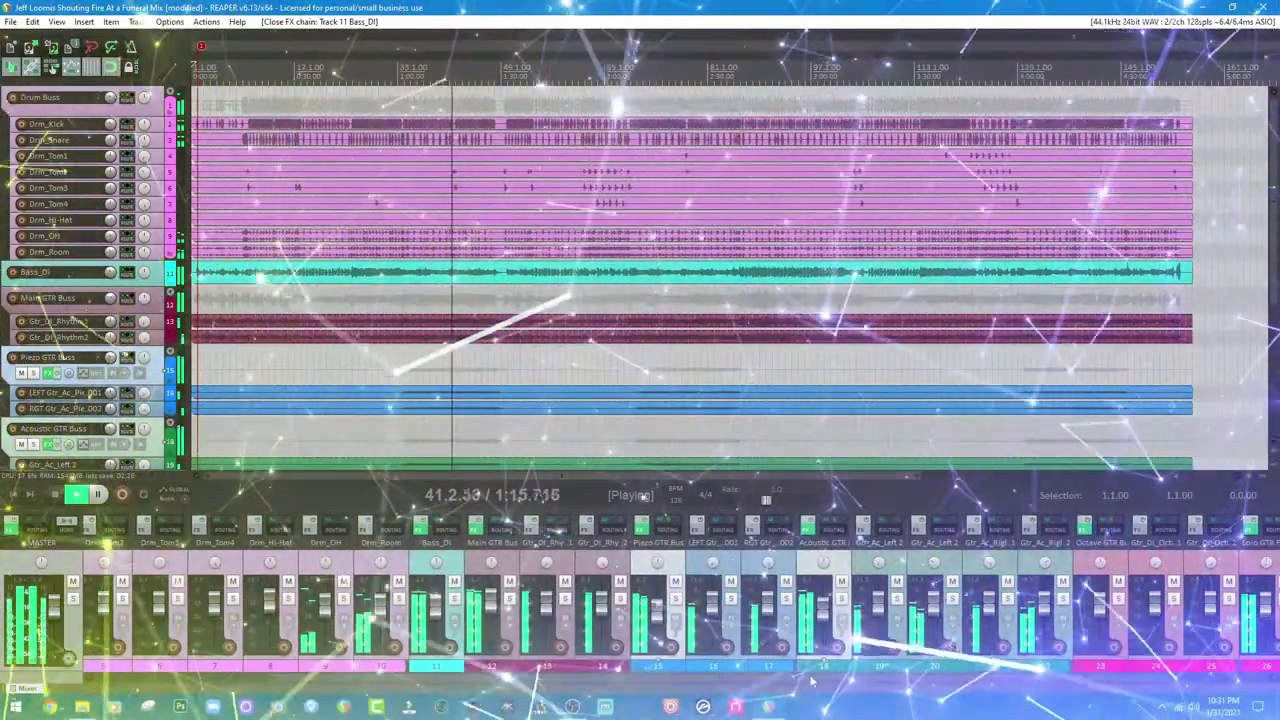
{"action": "left_click", "coordinate": [477, 530]}
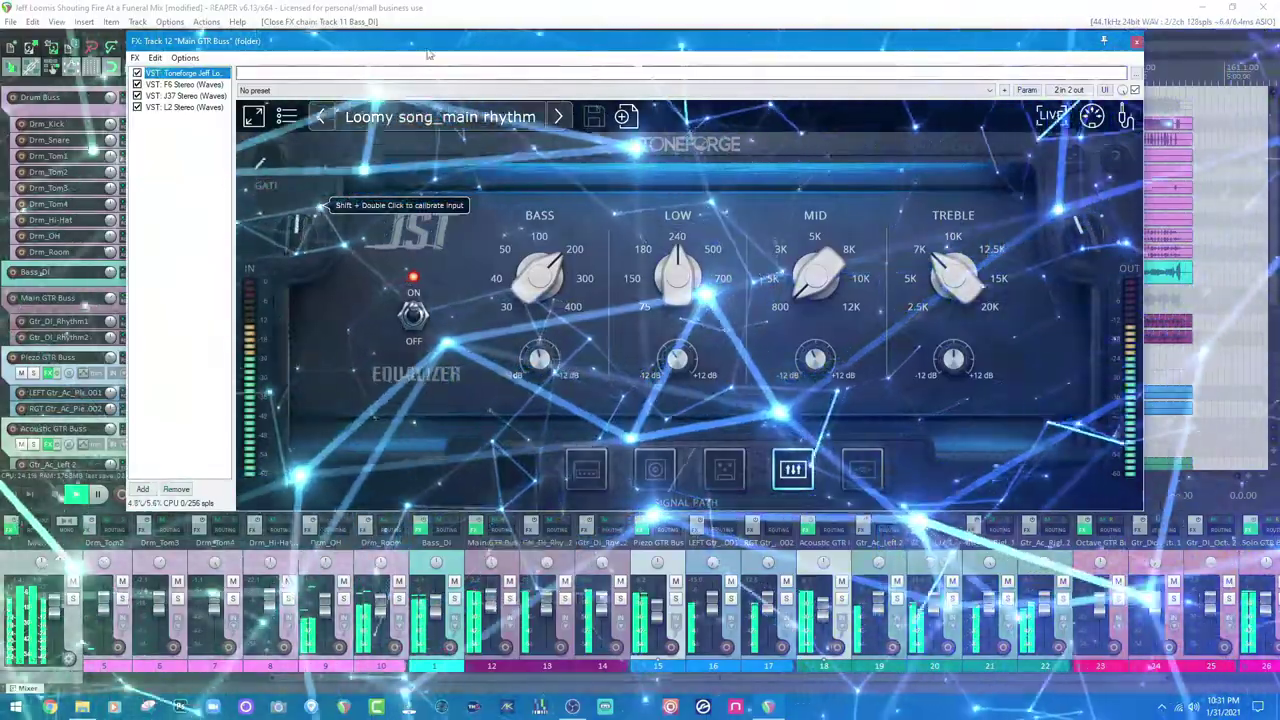
{"action": "left_click_drag", "start_coordinate": [432, 35], "coordinate": [344, 44]}
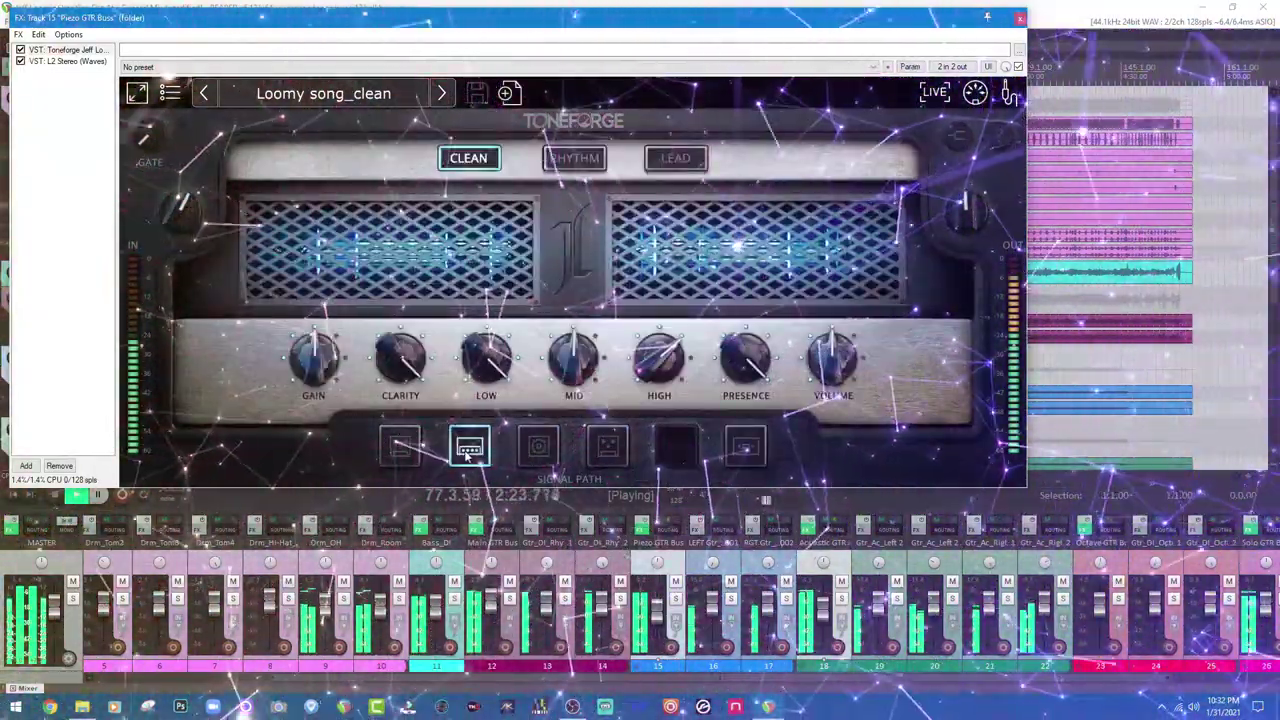
Close the Piezo GTR Buss effects window and open the Acoustic GTR Buss effects chain
{"action": "left_click", "coordinate": [1019, 18]}
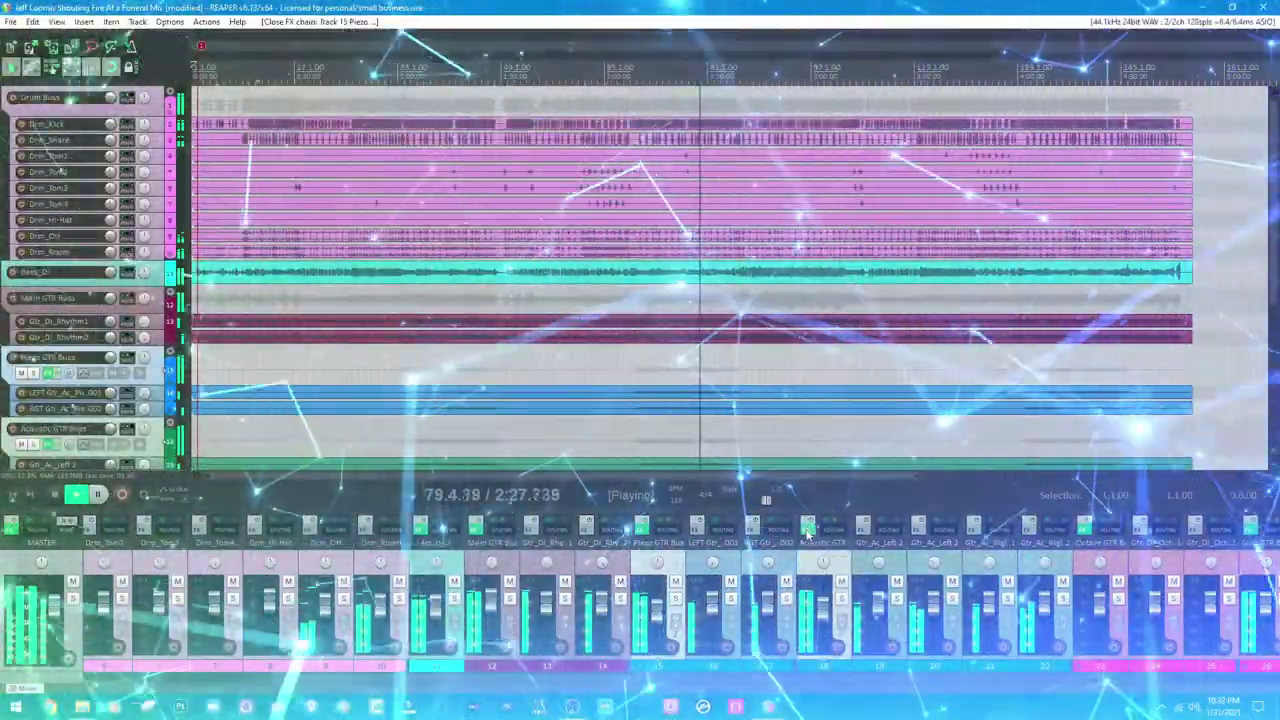
{"action": "left_click", "coordinate": [808, 527]}
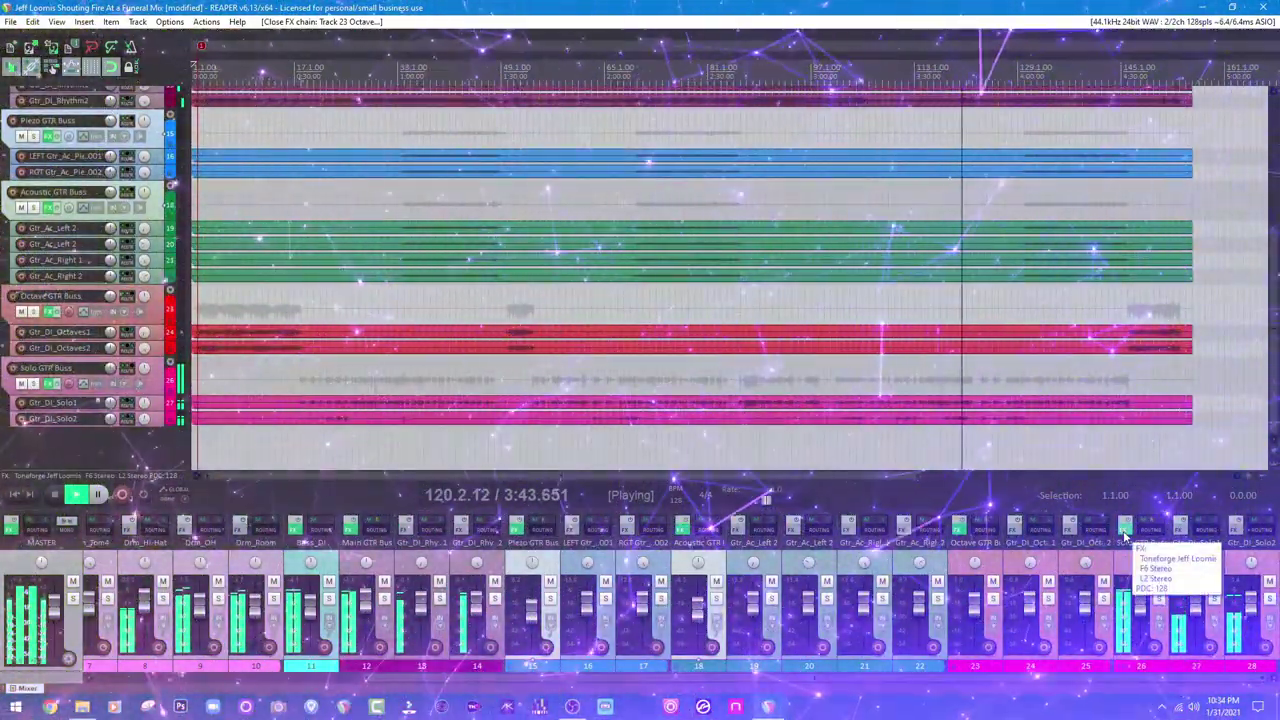
View the Toneforge amp settings in the Solo GTR Buss effects chain, moving the window up before closing it
{"action": "left_click", "coordinate": [1124, 537]}
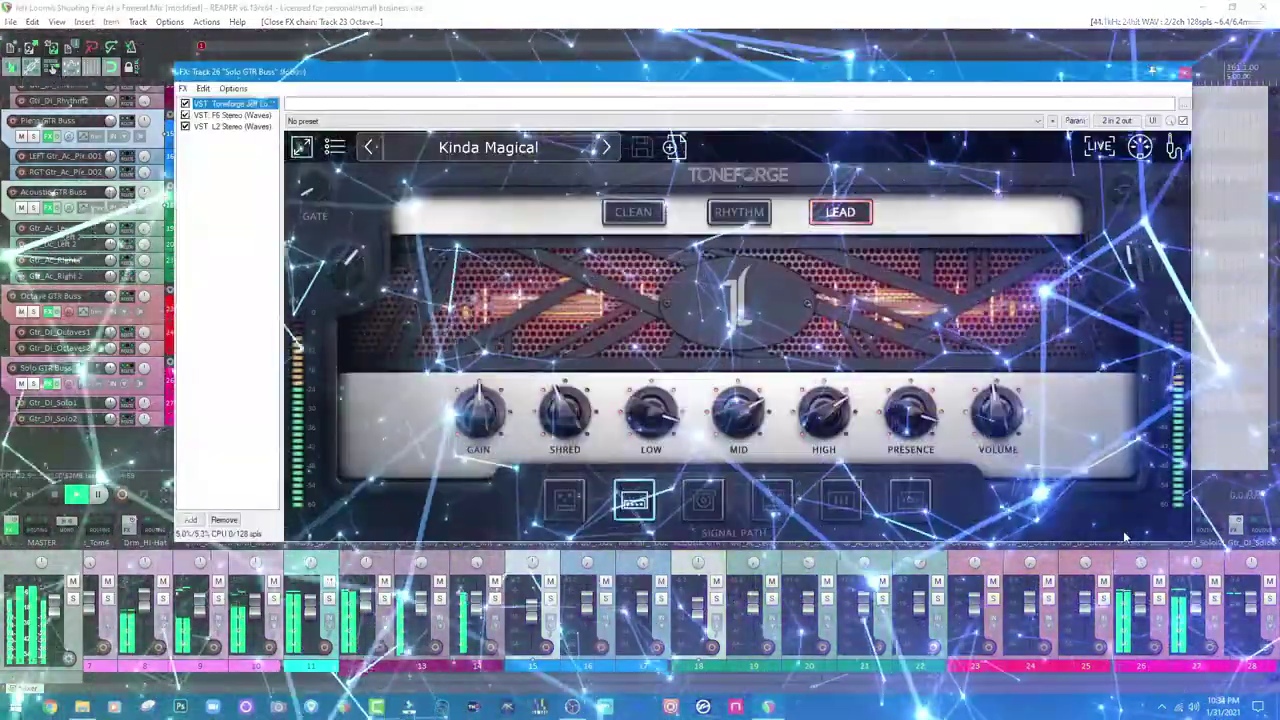
{"action": "left_click_drag", "start_coordinate": [758, 73], "coordinate": [705, 50]}
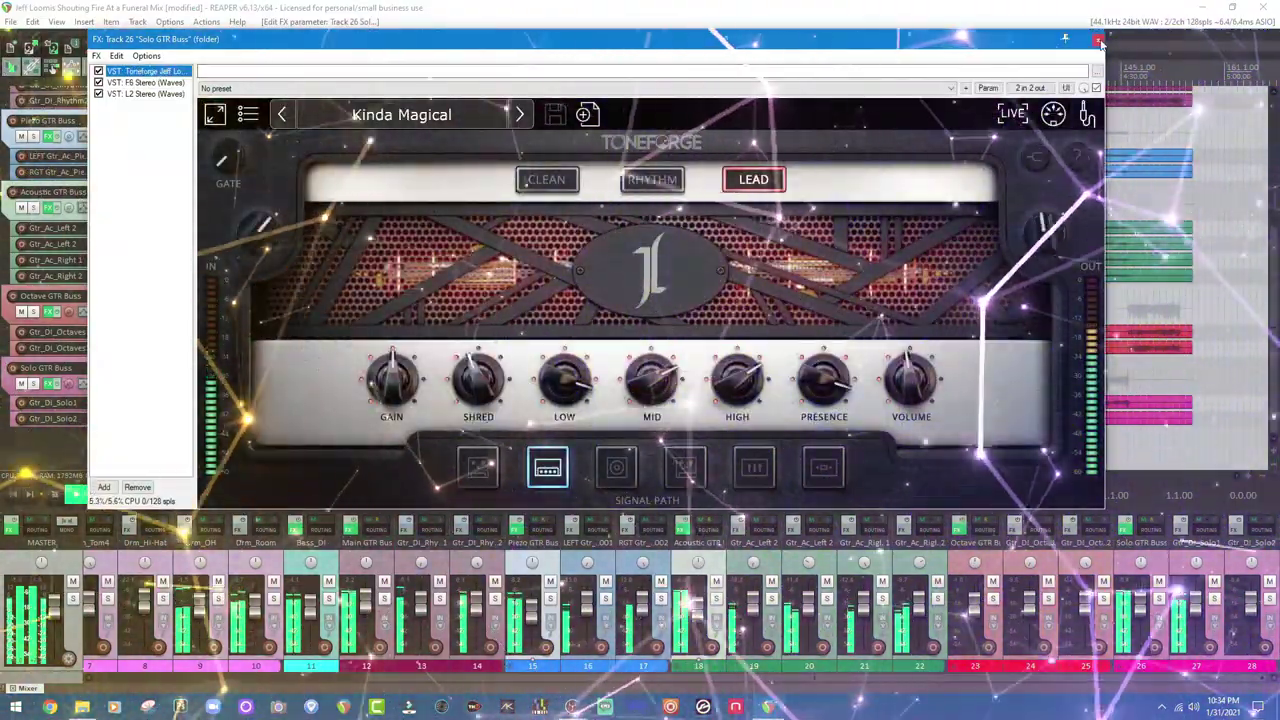
{"action": "left_click", "coordinate": [1099, 41]}
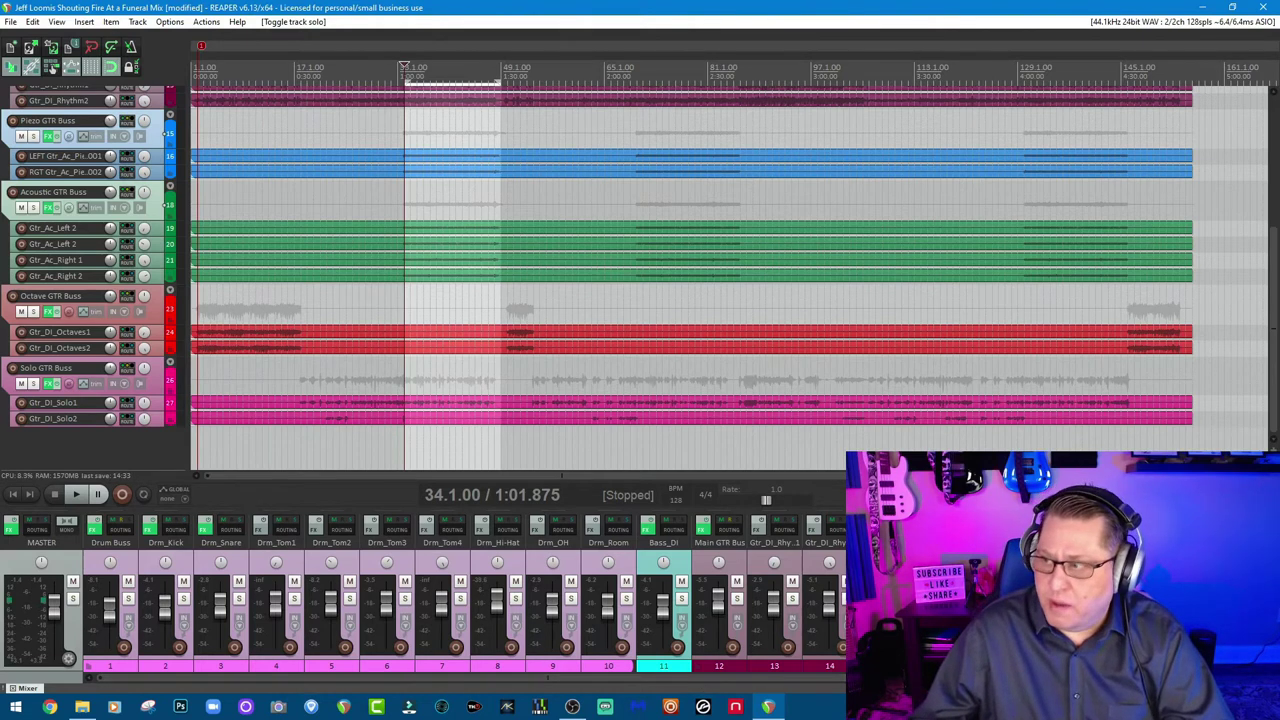
Review the master track's effects chain: the SSL 4000 G console, elysia alpha master, Ozone Imager 2, L2 limiter and Insight 2
{"action": "key", "text": "alt+Tab"}
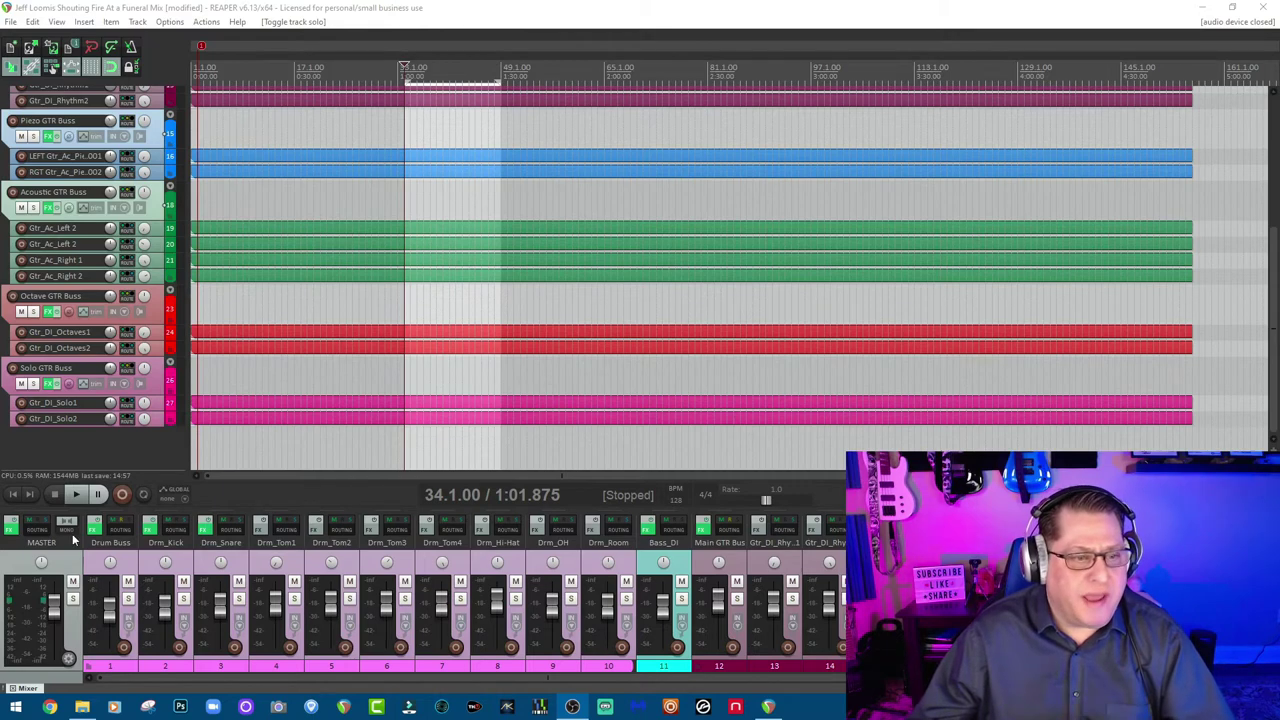
{"action": "left_click", "coordinate": [12, 532]}
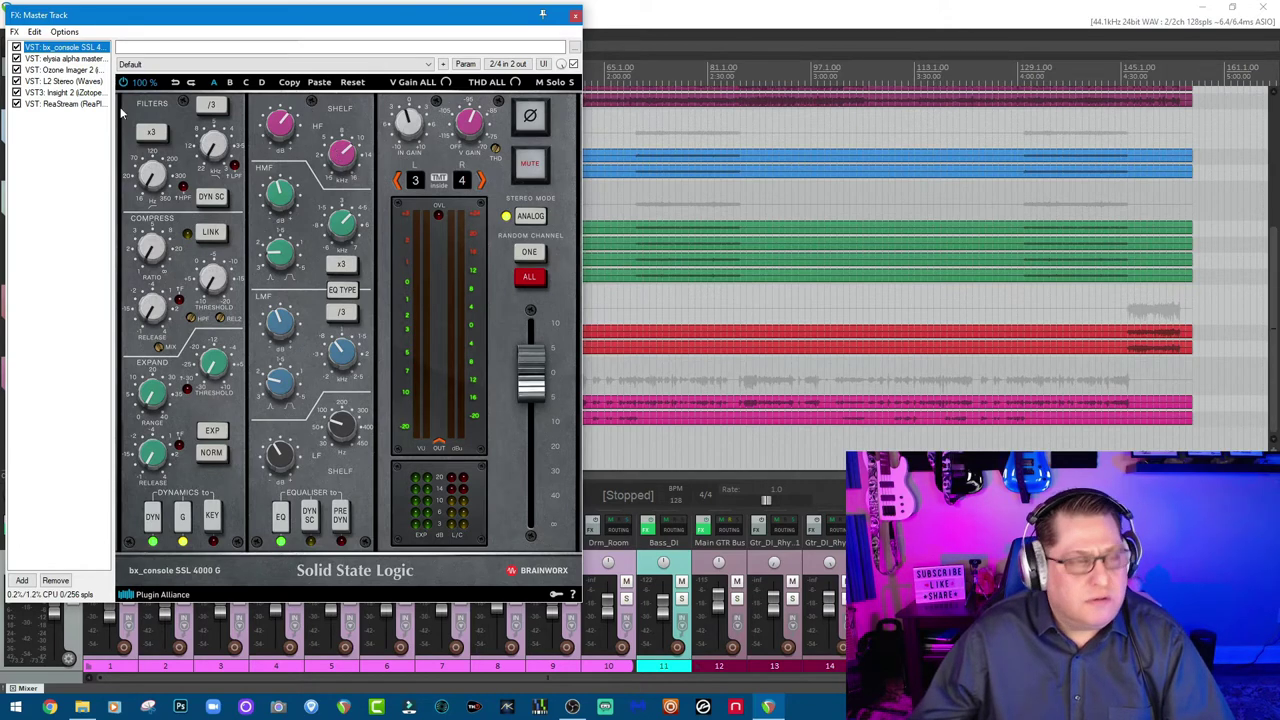
{"action": "left_click", "coordinate": [73, 59]}
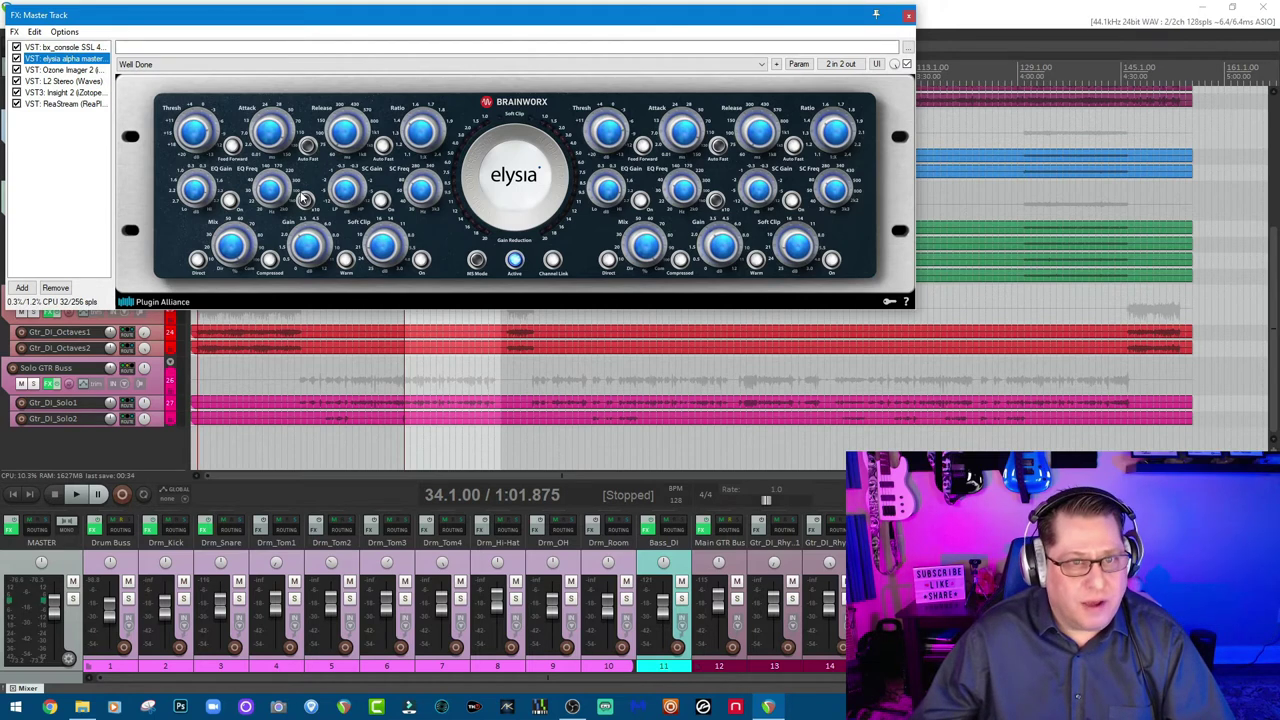
{"action": "left_click", "coordinate": [64, 71]}
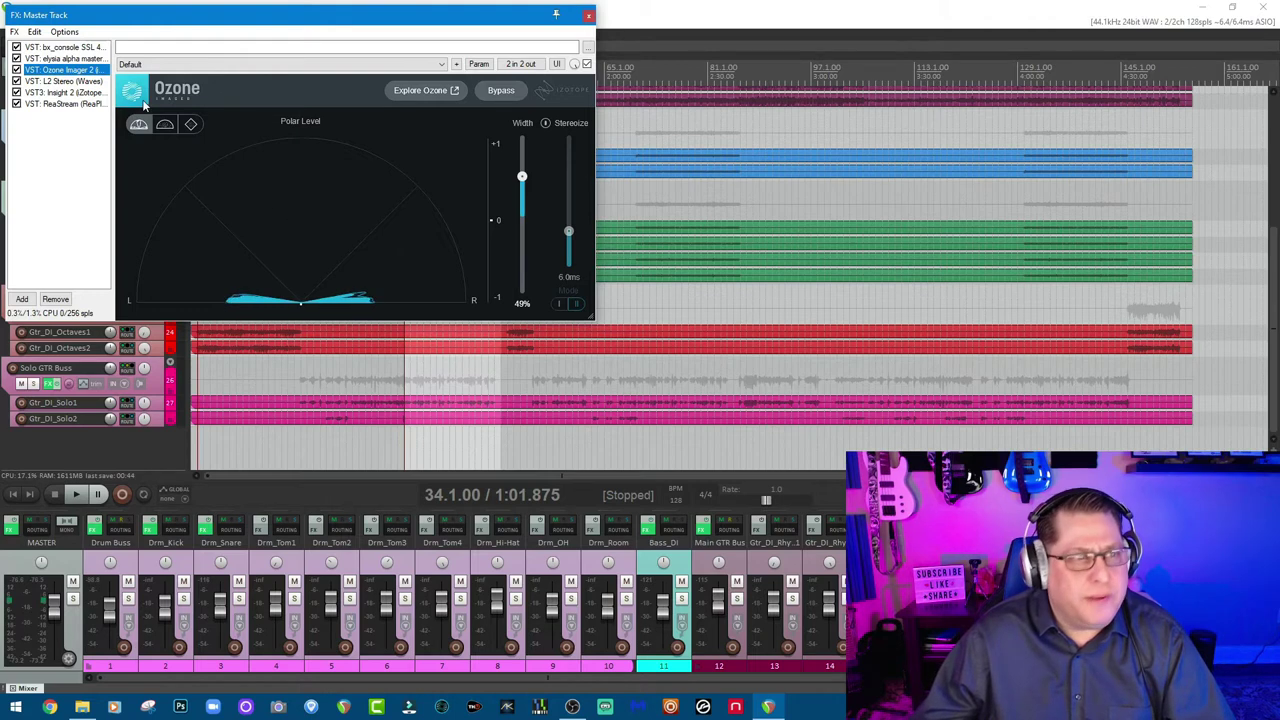
{"action": "left_click", "coordinate": [52, 81]}
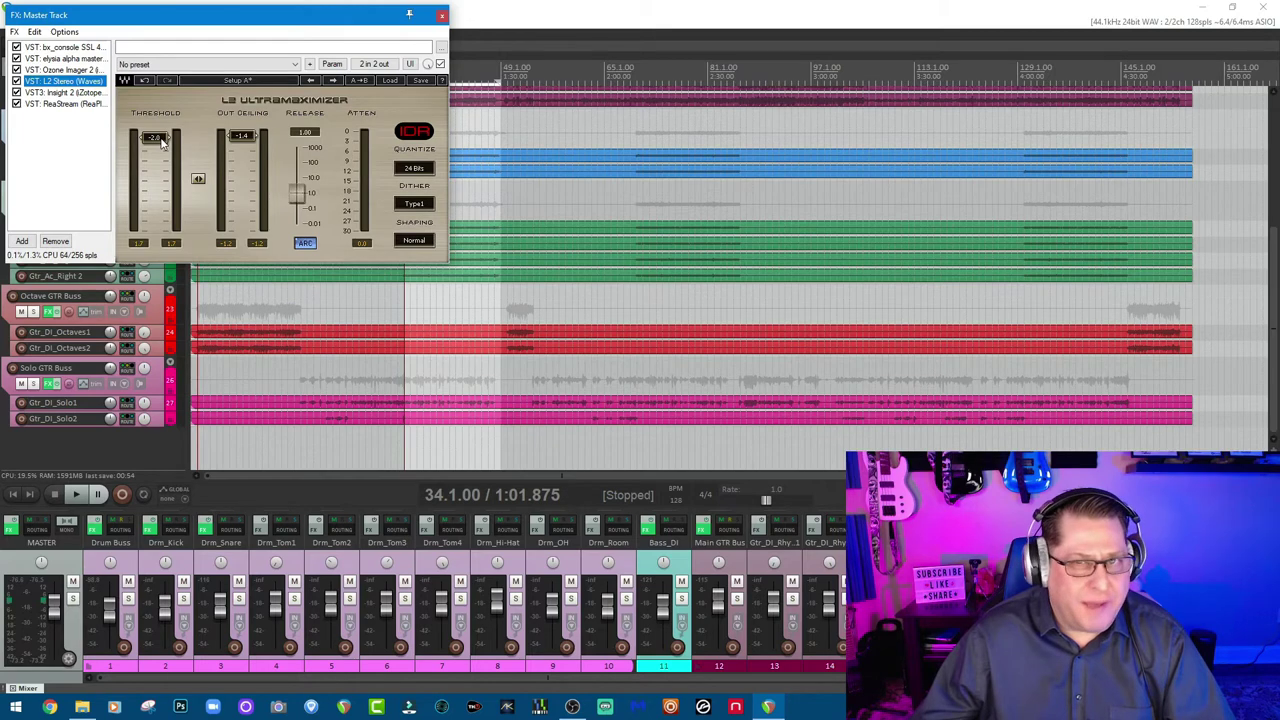
{"action": "left_click", "coordinate": [86, 93]}
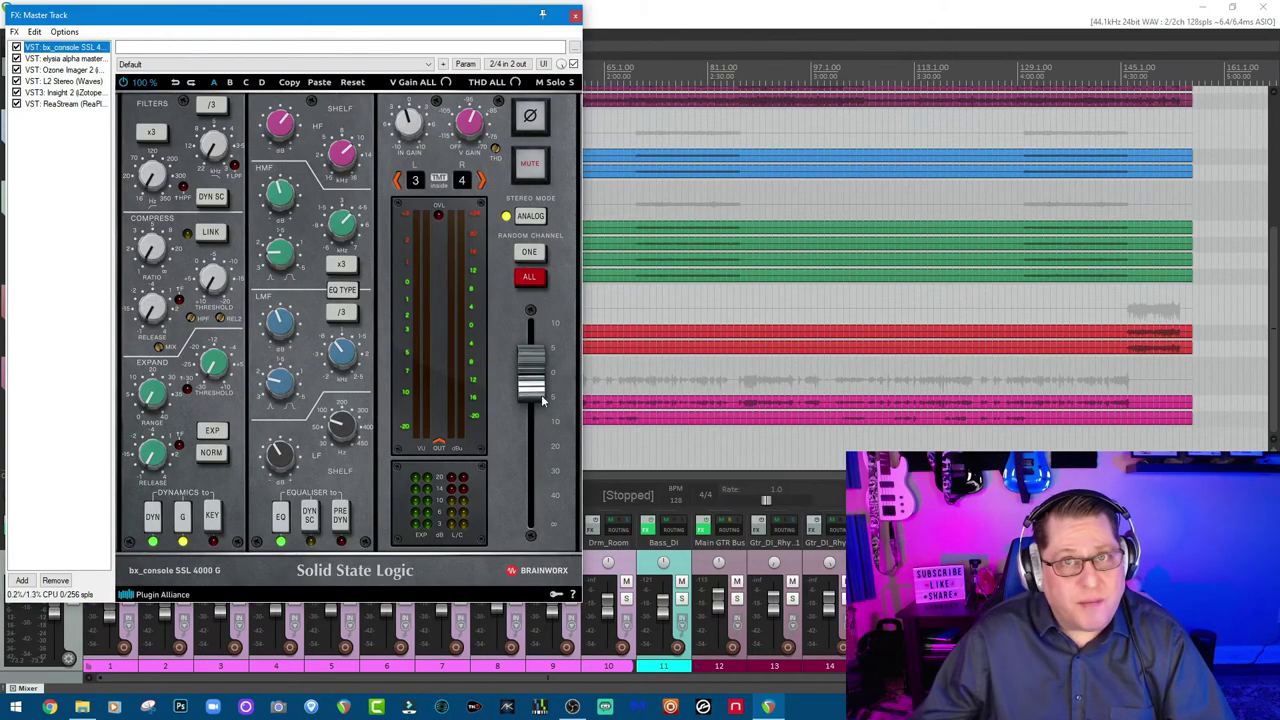
{"action": "left_click", "coordinate": [575, 15]}
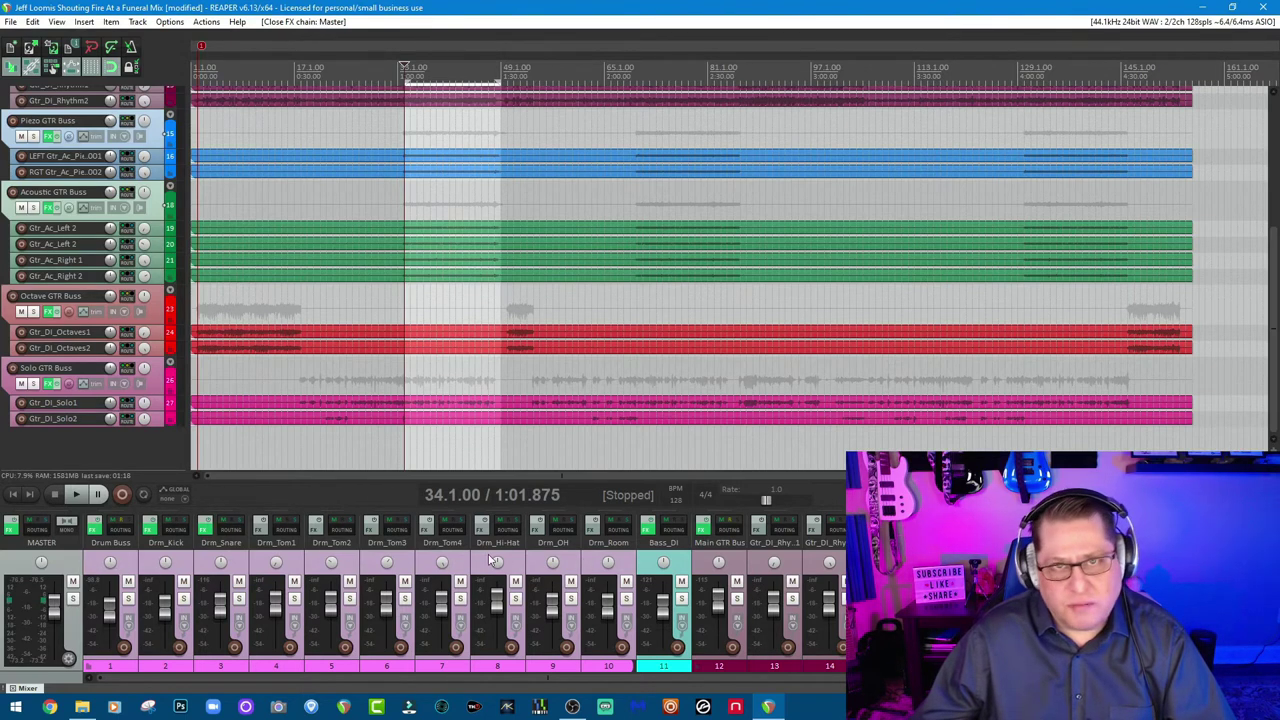
Review the SSL 4000 G console and L2 limiter settings on the Drum Buss
{"action": "left_click", "coordinate": [94, 523]}
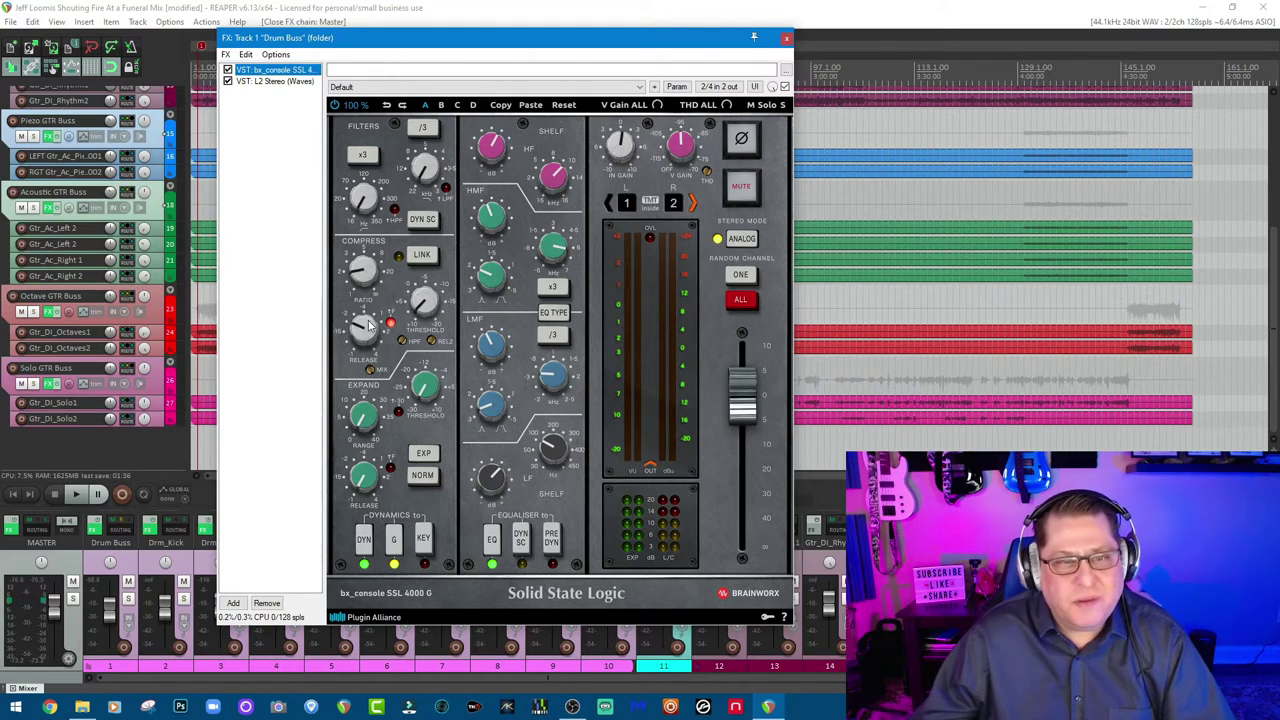
{"action": "left_click", "coordinate": [276, 81]}
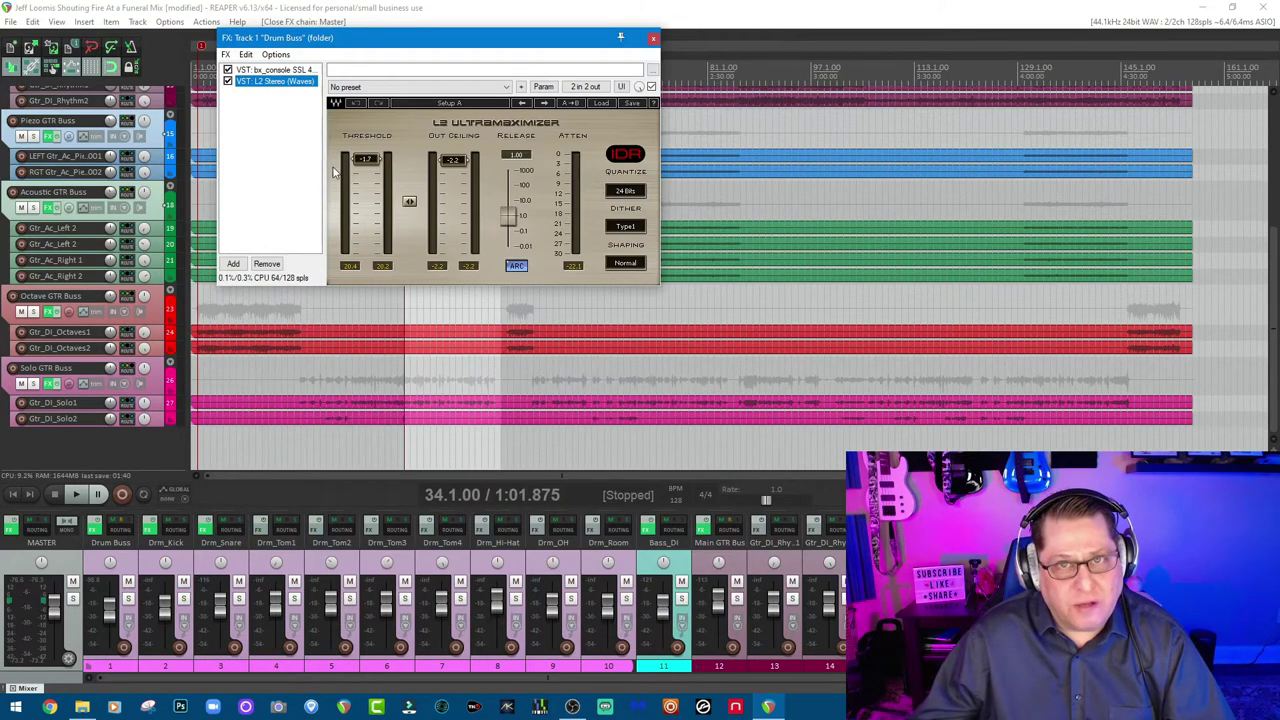
{"action": "left_click", "coordinate": [300, 70]}
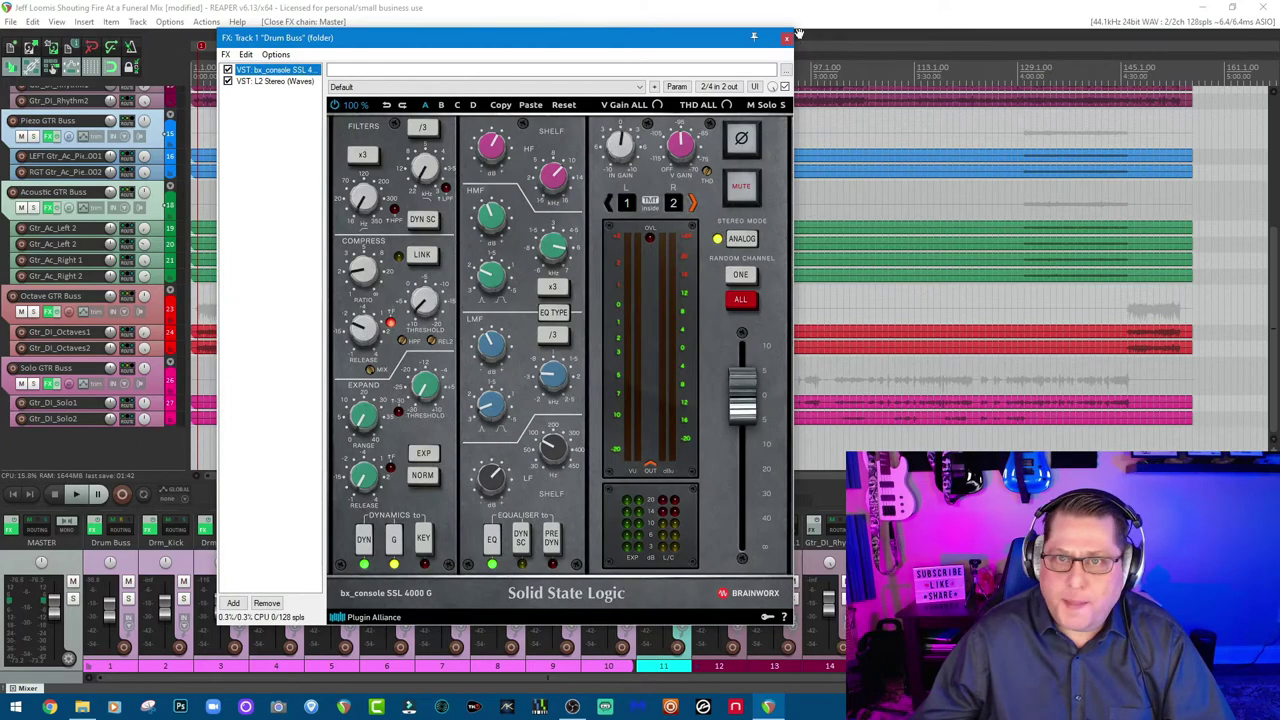
{"action": "left_click", "coordinate": [788, 38]}
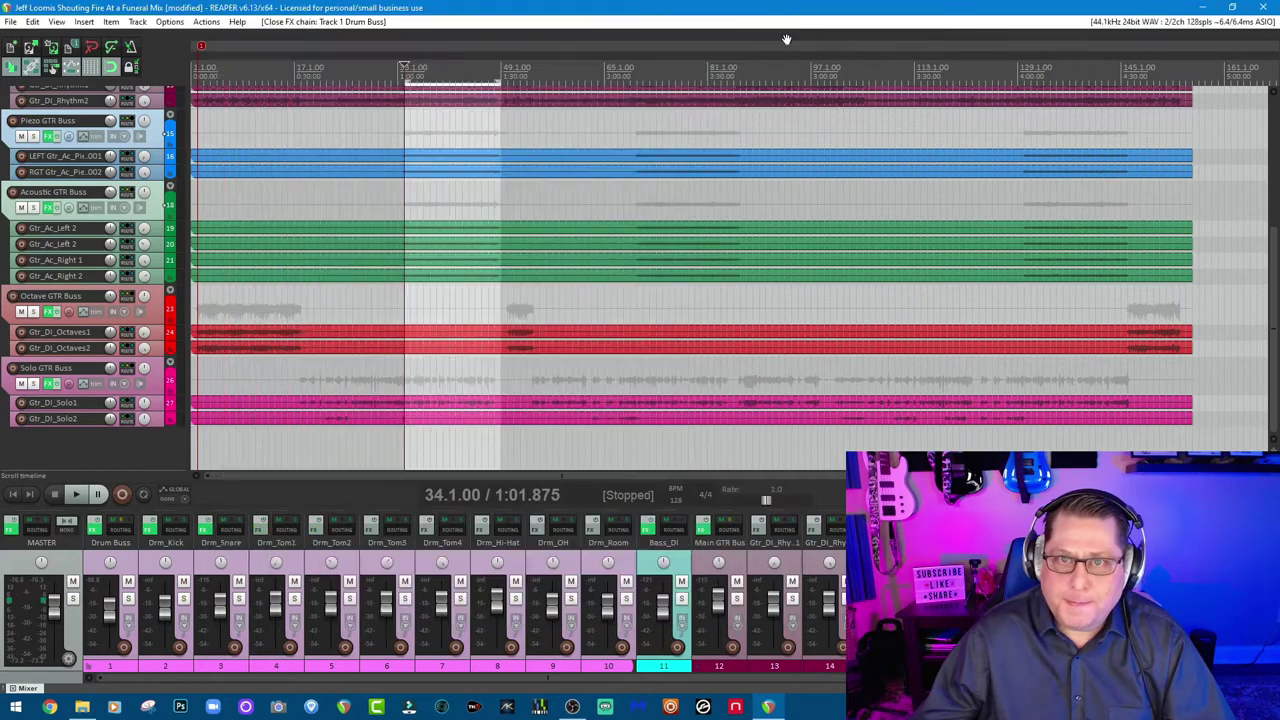
Review the SPL Attacker Plus settings on the Drm_Kick track, moving the effects window into clear view before closing it
{"action": "left_click", "coordinate": [151, 530]}
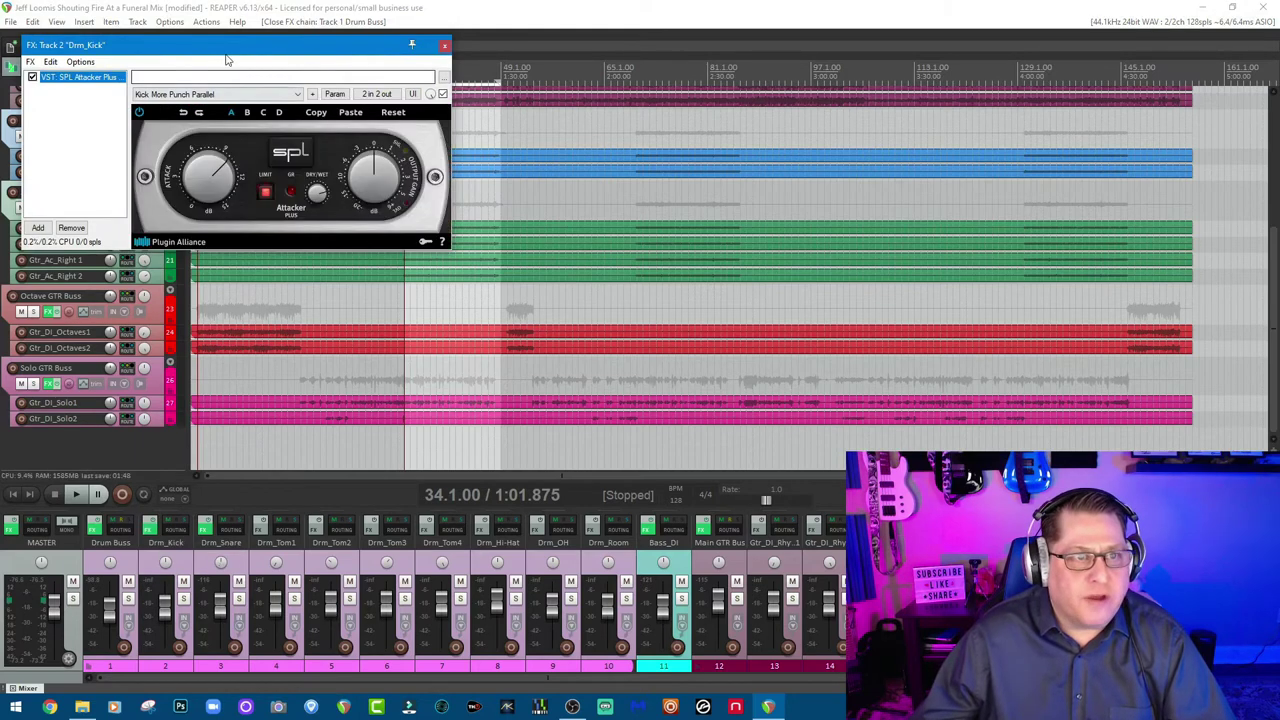
{"action": "left_click_drag", "start_coordinate": [226, 58], "coordinate": [338, 115]}
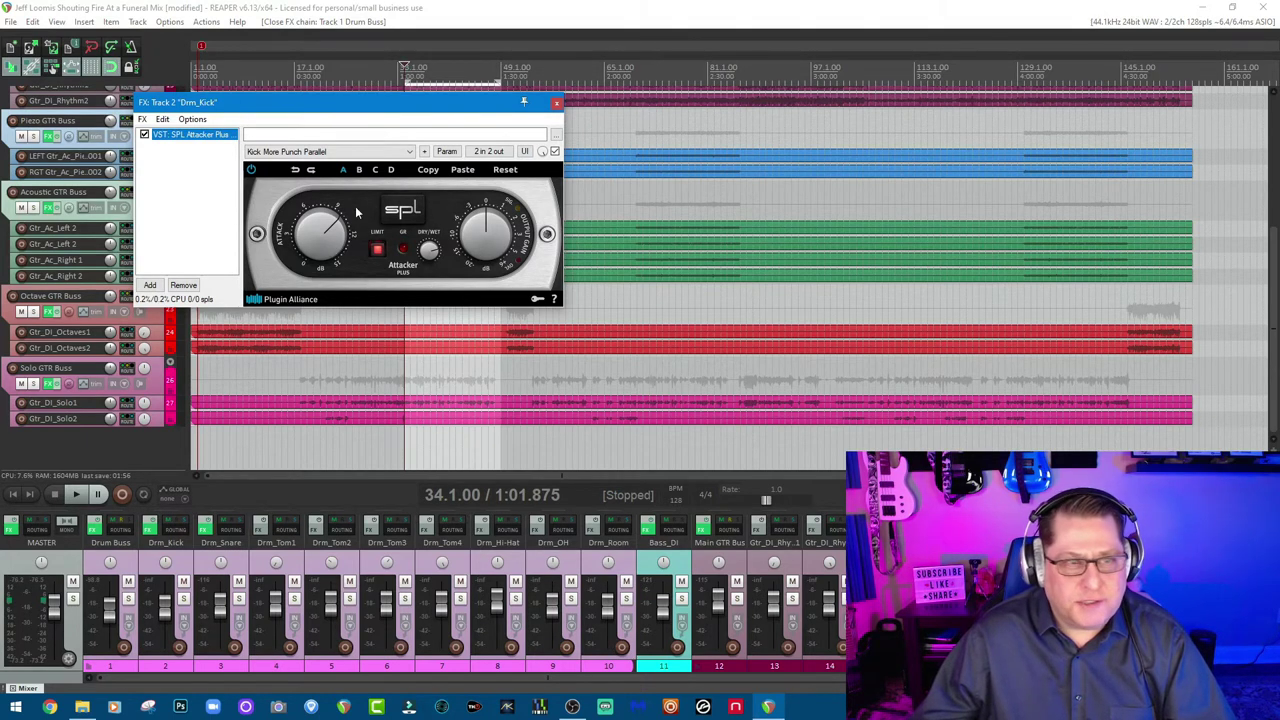
{"action": "left_click", "coordinate": [557, 104]}
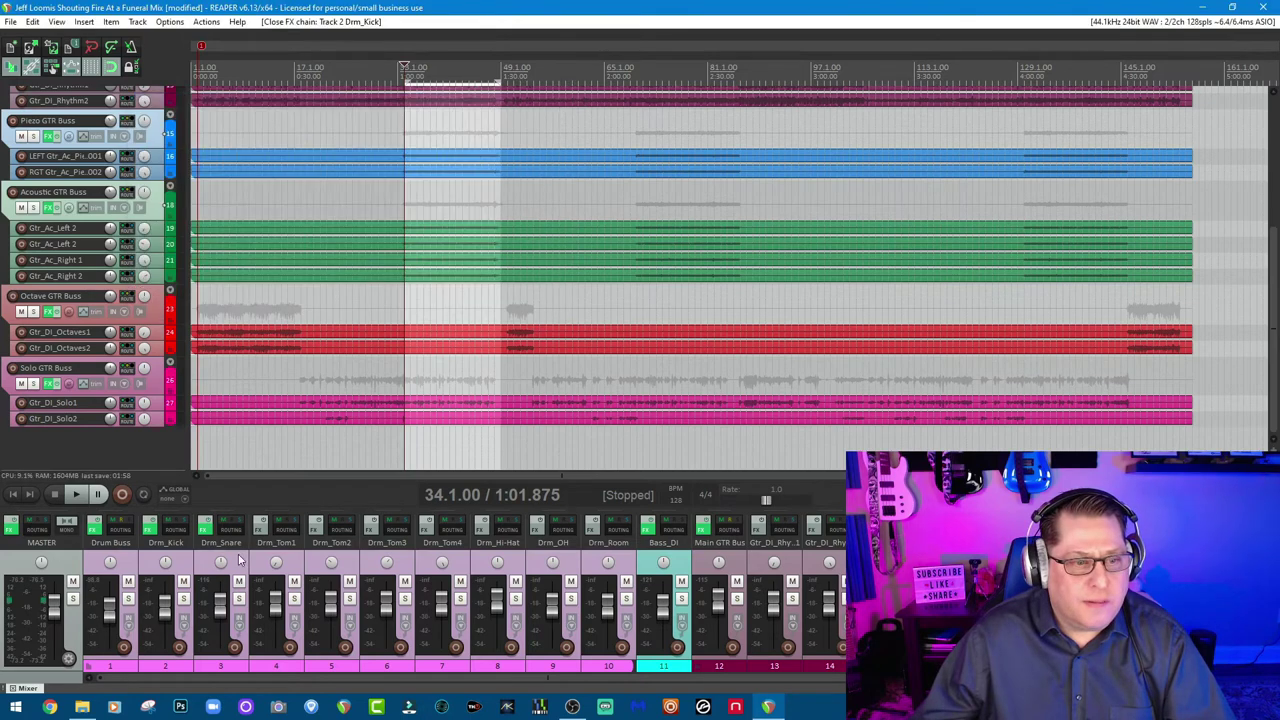
Review the Purple Audio MC77 compressor and L2 limiter settings on the Drm_Snare track
{"action": "left_click", "coordinate": [206, 524]}
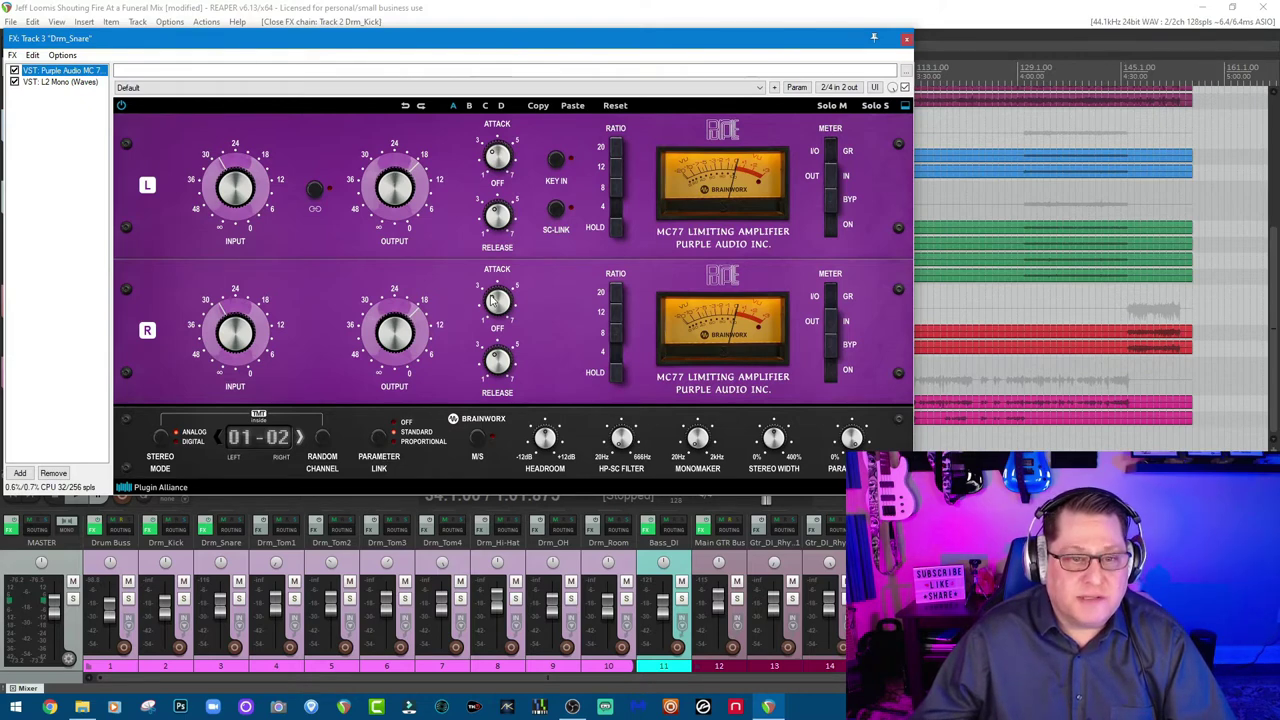
{"action": "left_click", "coordinate": [70, 85]}
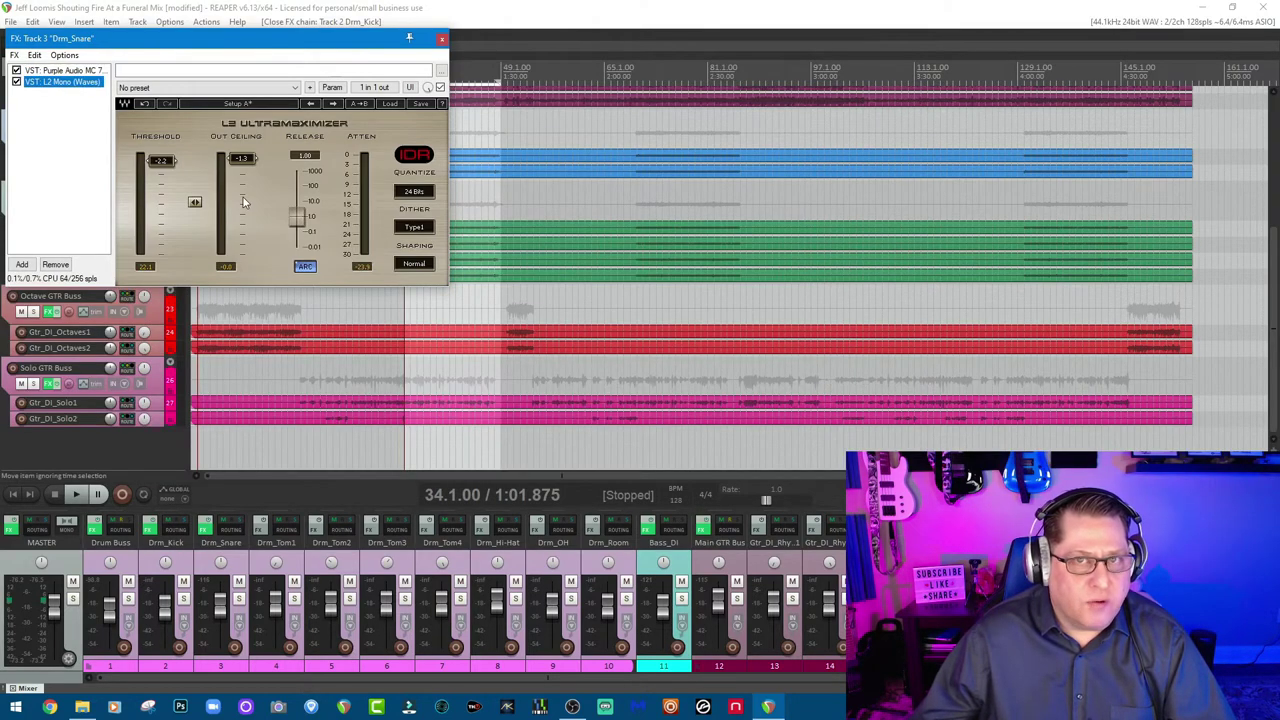
{"action": "left_click", "coordinate": [60, 70]}
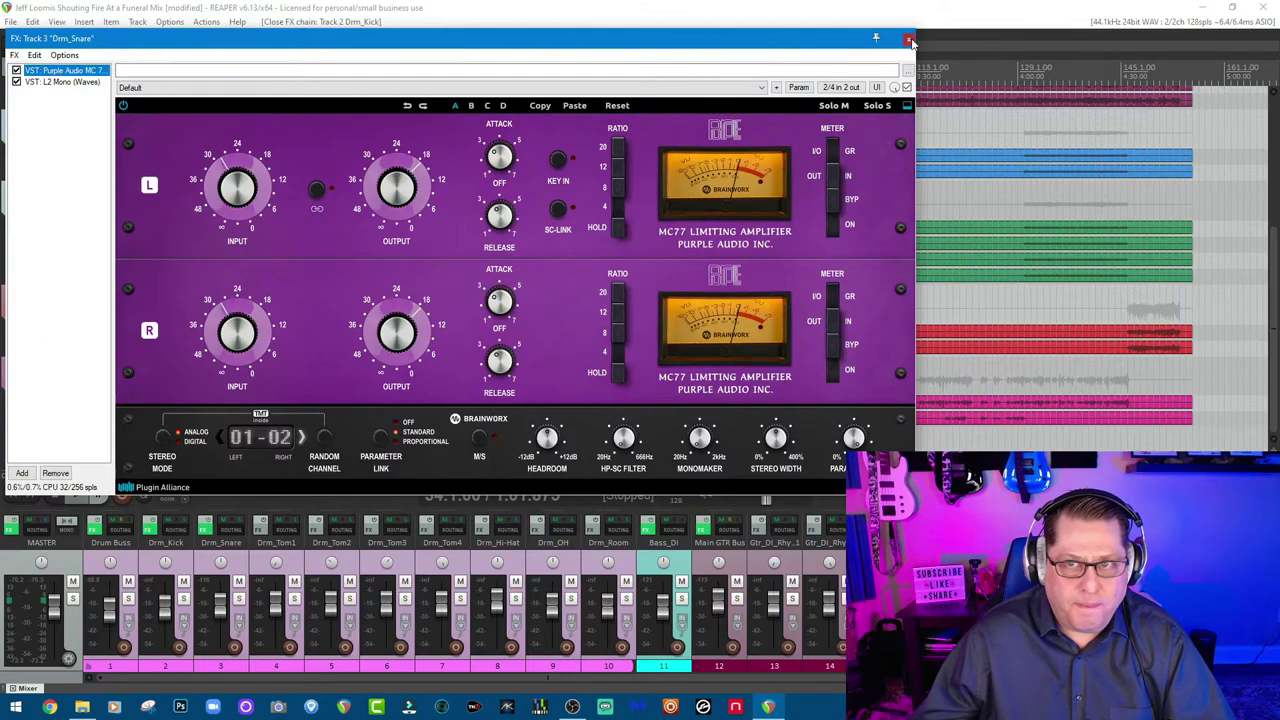
{"action": "left_click", "coordinate": [905, 40]}
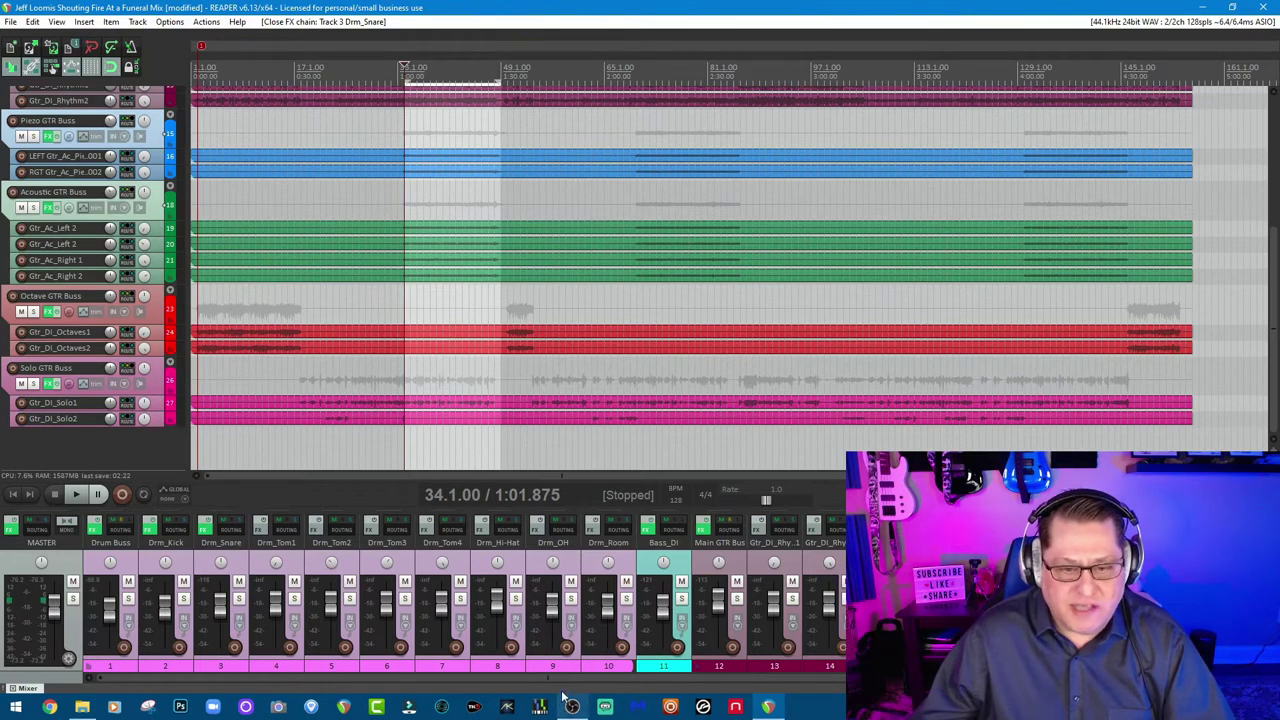
Review the Parallax plugin on the Bass_DI track, including its crossover and cabinet microphone pages
{"action": "scroll", "coordinate": [557, 680], "scroll_direction": "right", "scroll_amount": 3}
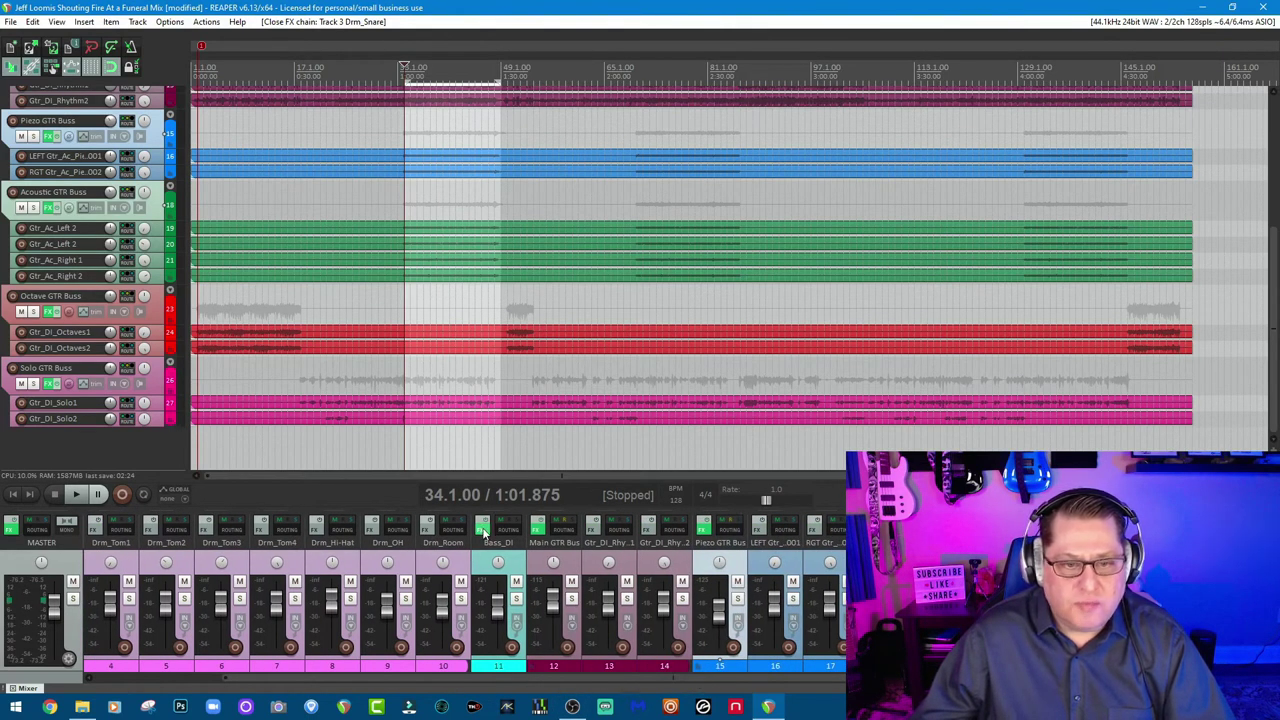
{"action": "left_click", "coordinate": [481, 521]}
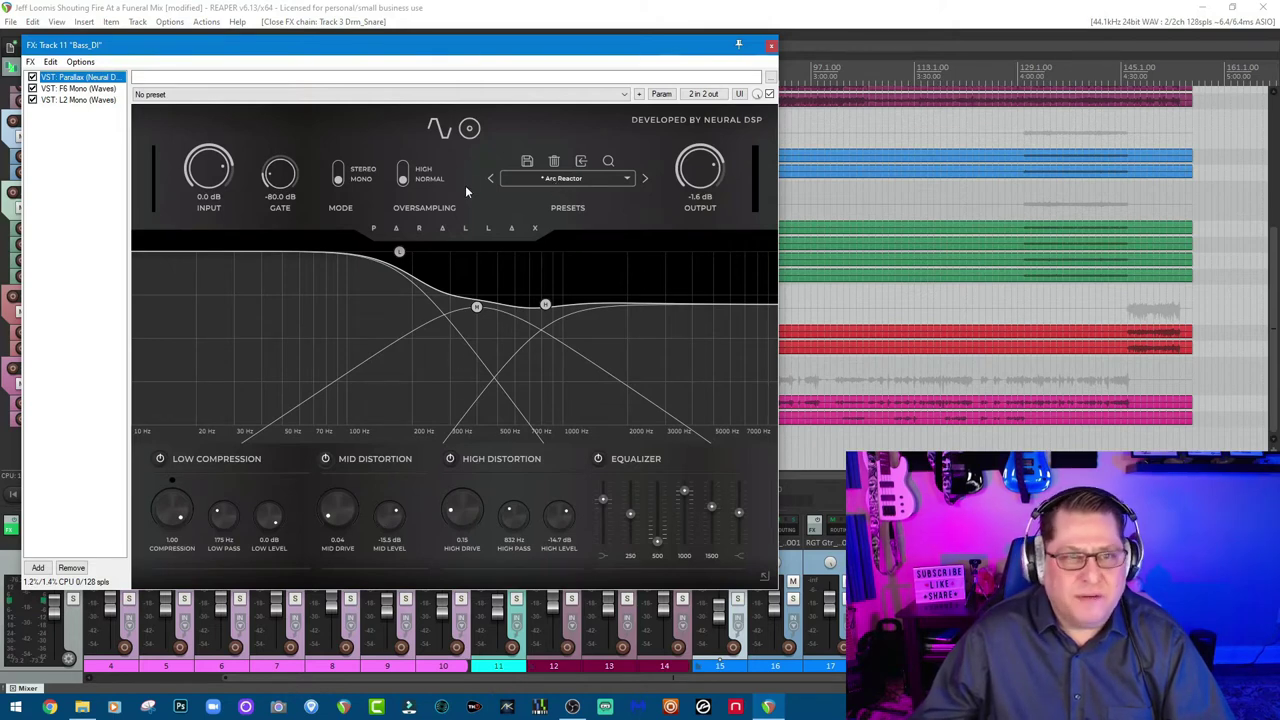
{"action": "left_click", "coordinate": [469, 129]}
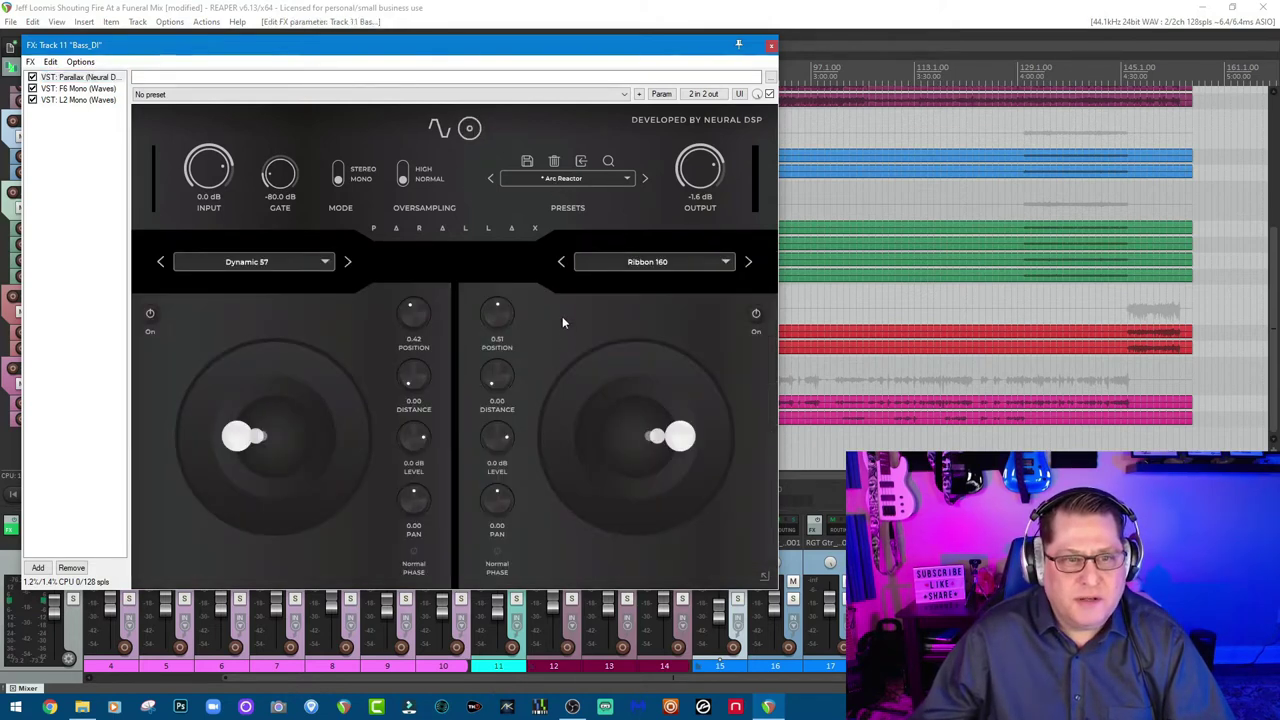
{"action": "left_click", "coordinate": [440, 128]}
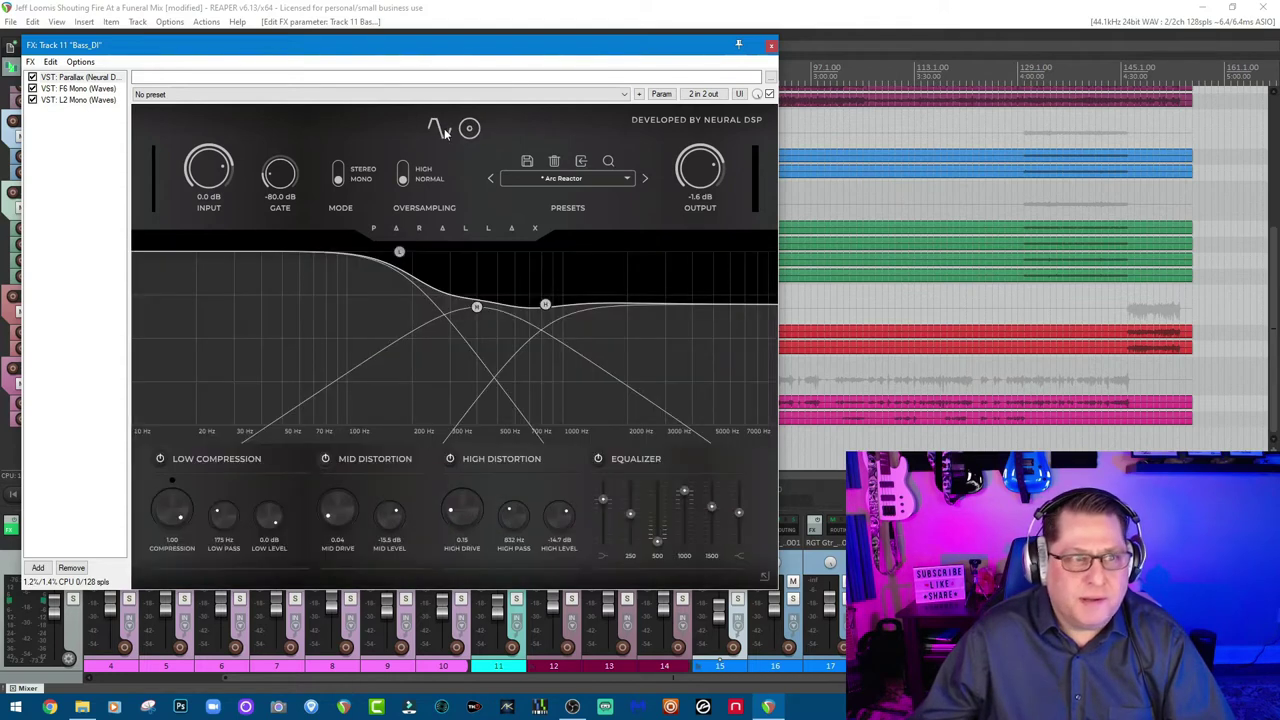
Inspect the F6 low-cut, high-cut and band 4 settings and the L2 limiter on Bass_DI, and close its effects window
{"action": "left_click", "coordinate": [94, 90]}
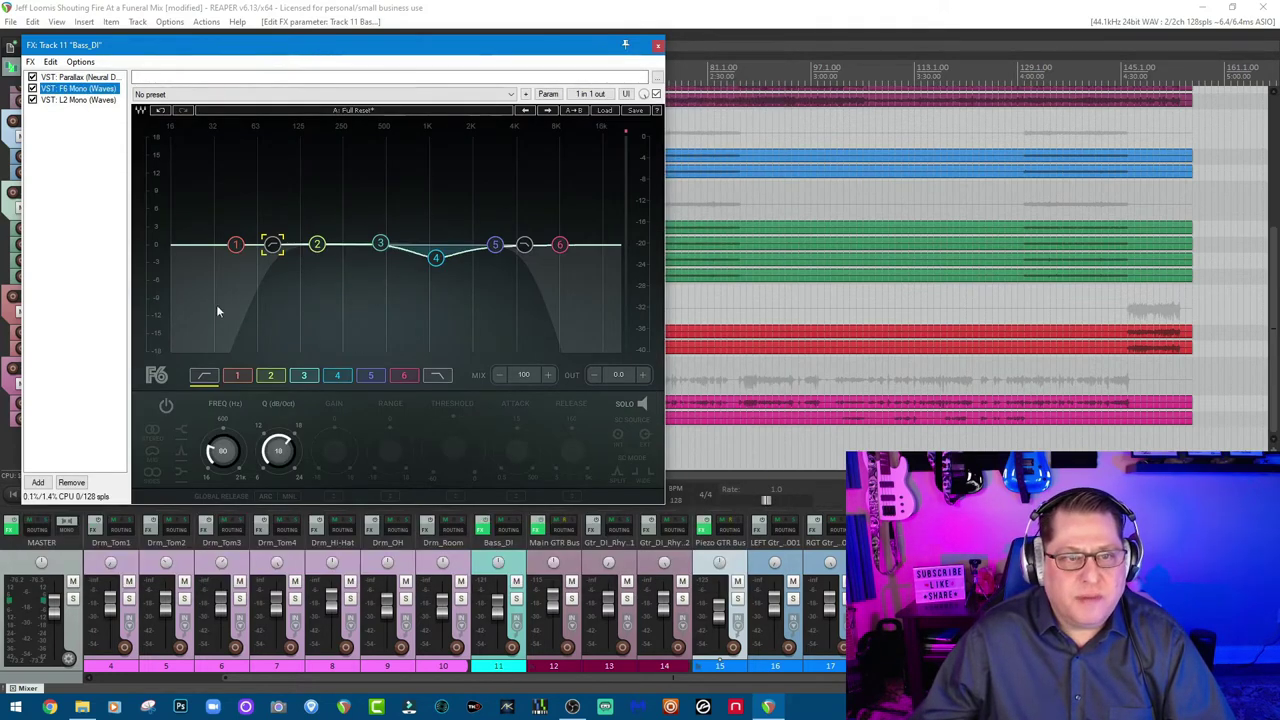
{"action": "left_click", "coordinate": [276, 250]}
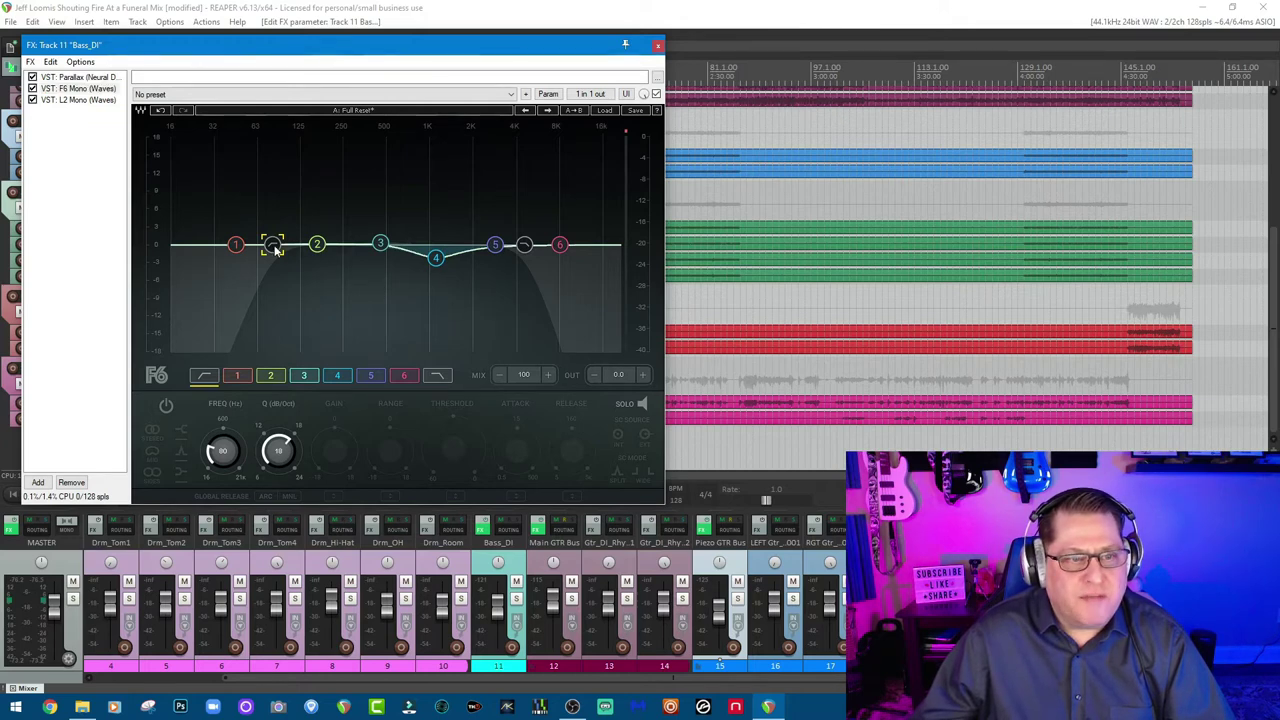
{"action": "left_click", "coordinate": [526, 246]}
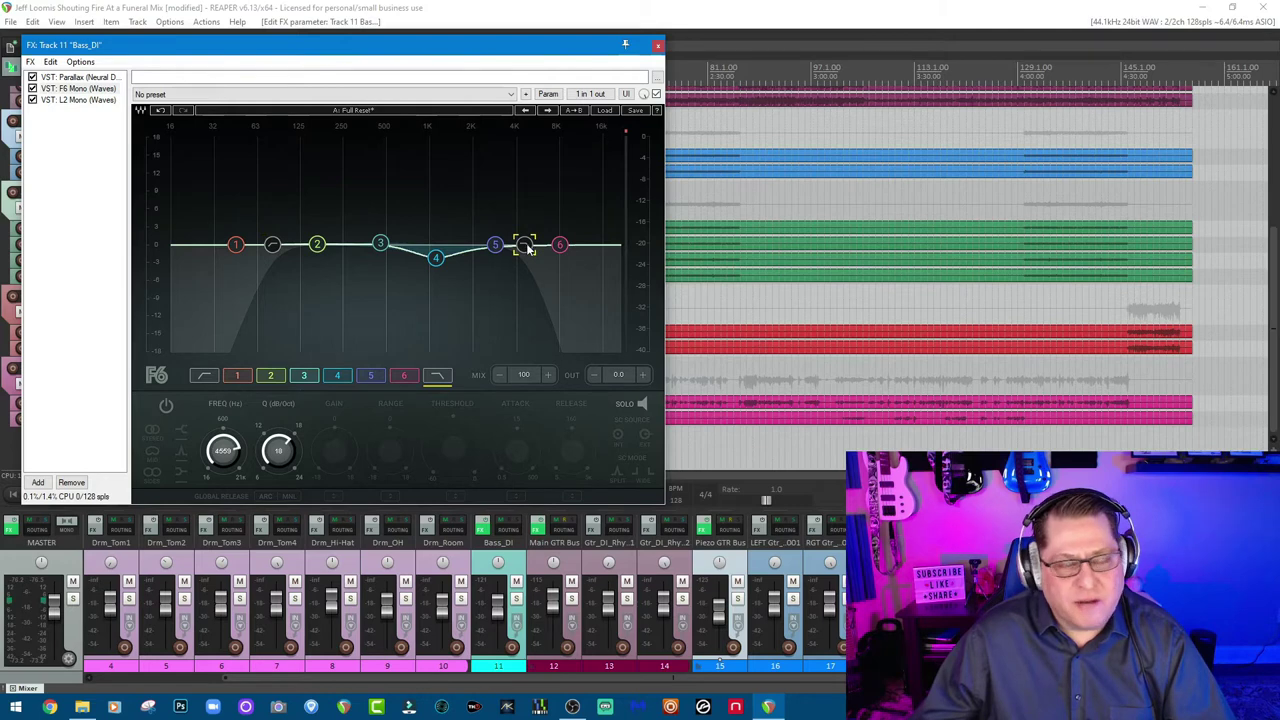
{"action": "left_click", "coordinate": [434, 258]}
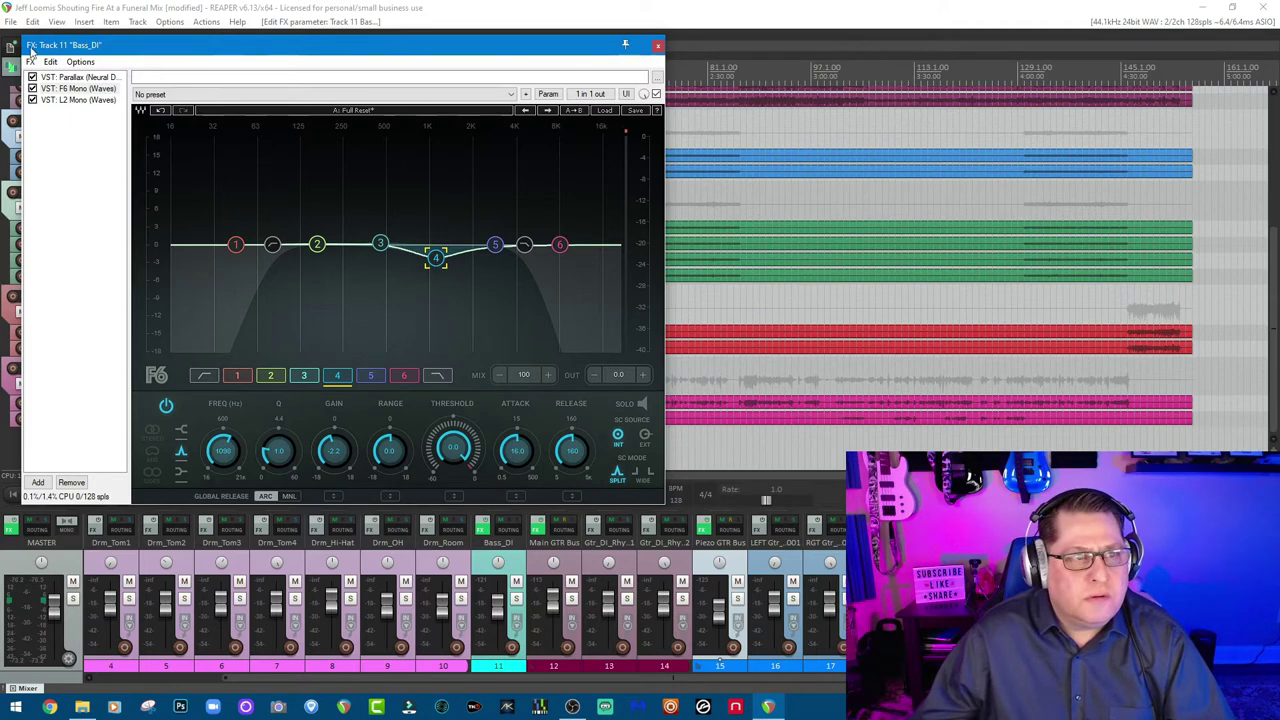
{"action": "left_click", "coordinate": [62, 101]}
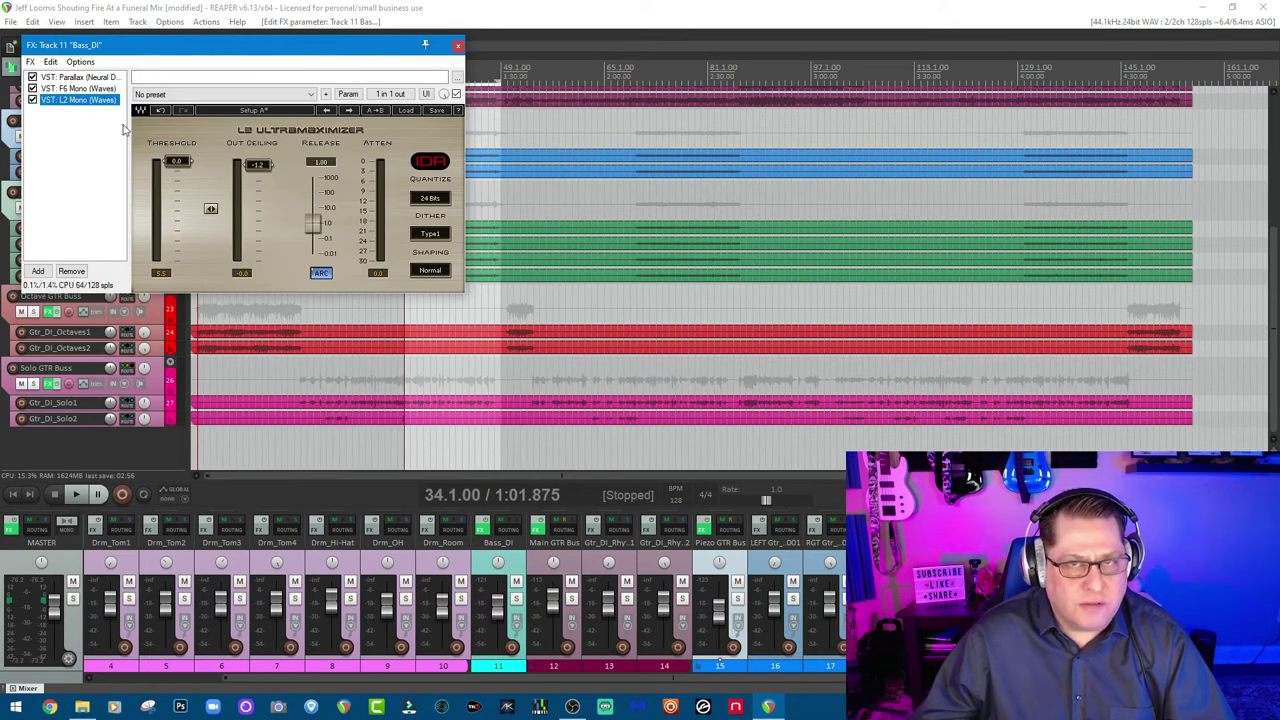
{"action": "left_click", "coordinate": [104, 77]}
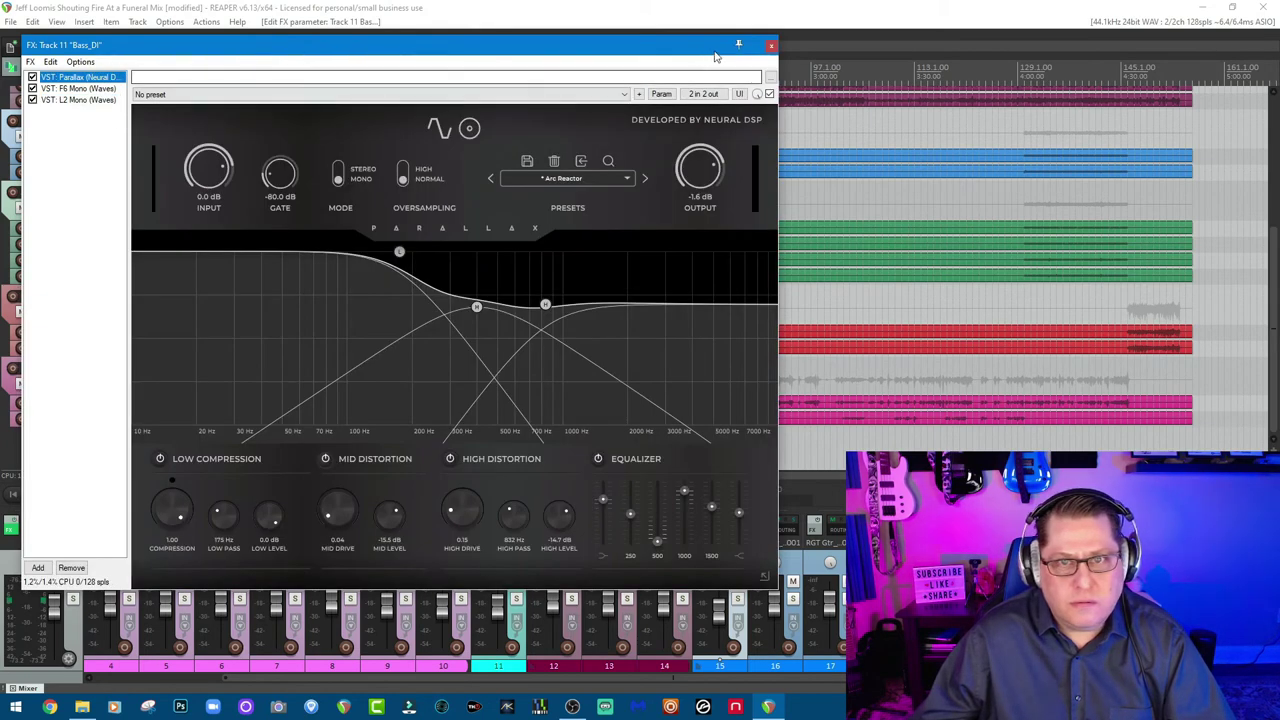
{"action": "left_click", "coordinate": [771, 45]}
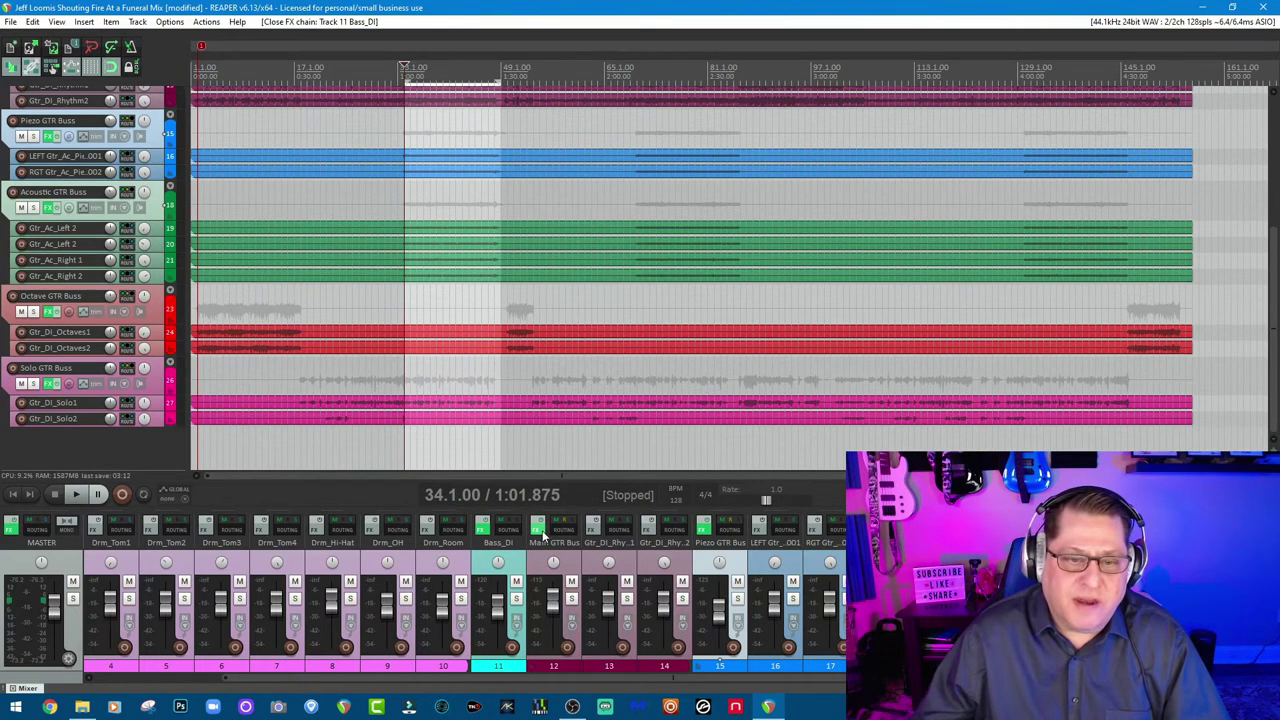
Open the Main GTR Buss effects chain and move its window into clear view of the Toneforge Jeff Loomis amp
{"action": "mouse_move", "coordinate": [543, 537]}
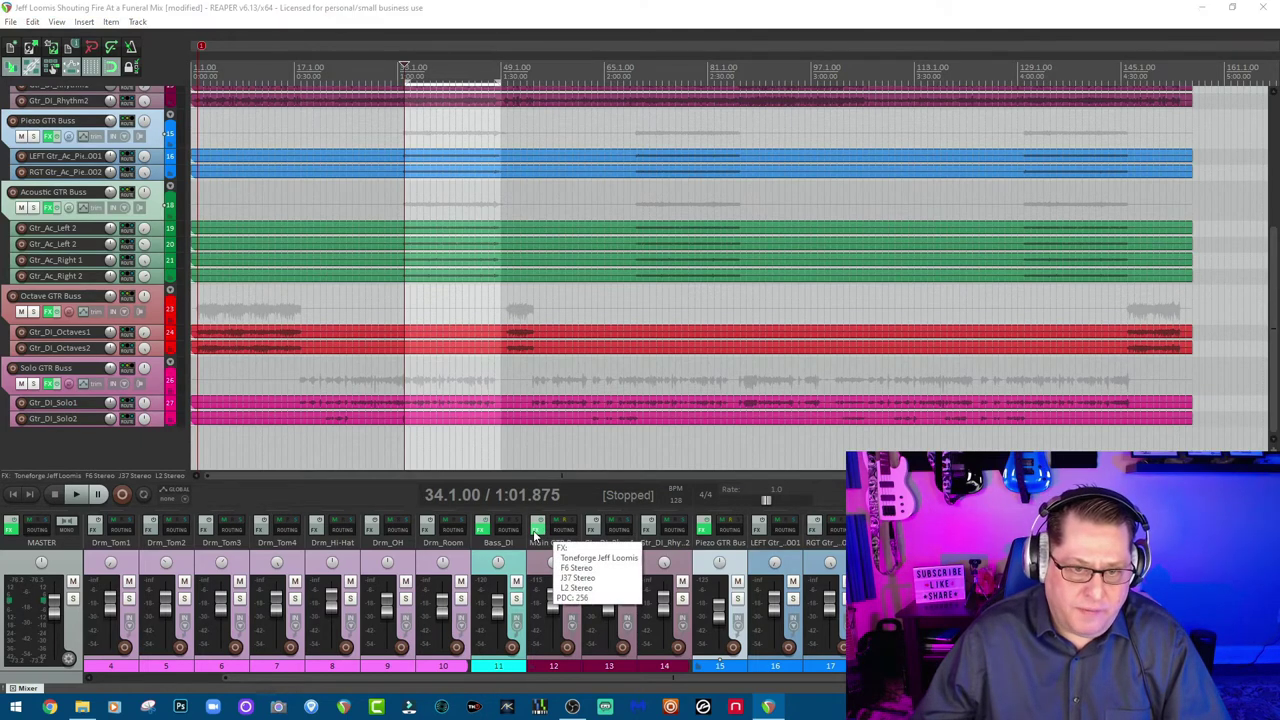
{"action": "left_click", "coordinate": [535, 537]}
{"action": "left_click_drag", "start_coordinate": [514, 173], "coordinate": [560, 84]}
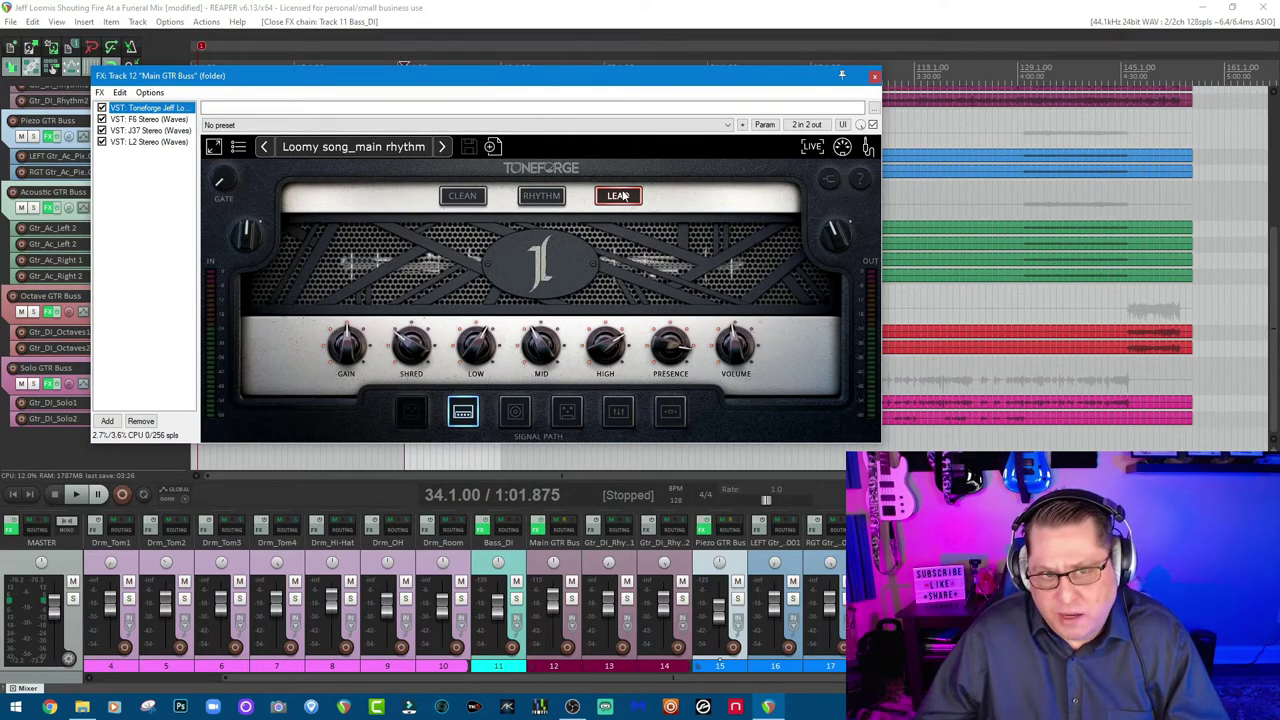
Examine Toneforge's live mode, MIDI mappings, mono/stereo choices and preset categories, keeping the Loomy song_main rhythm preset
{"action": "left_click", "coordinate": [811, 147]}
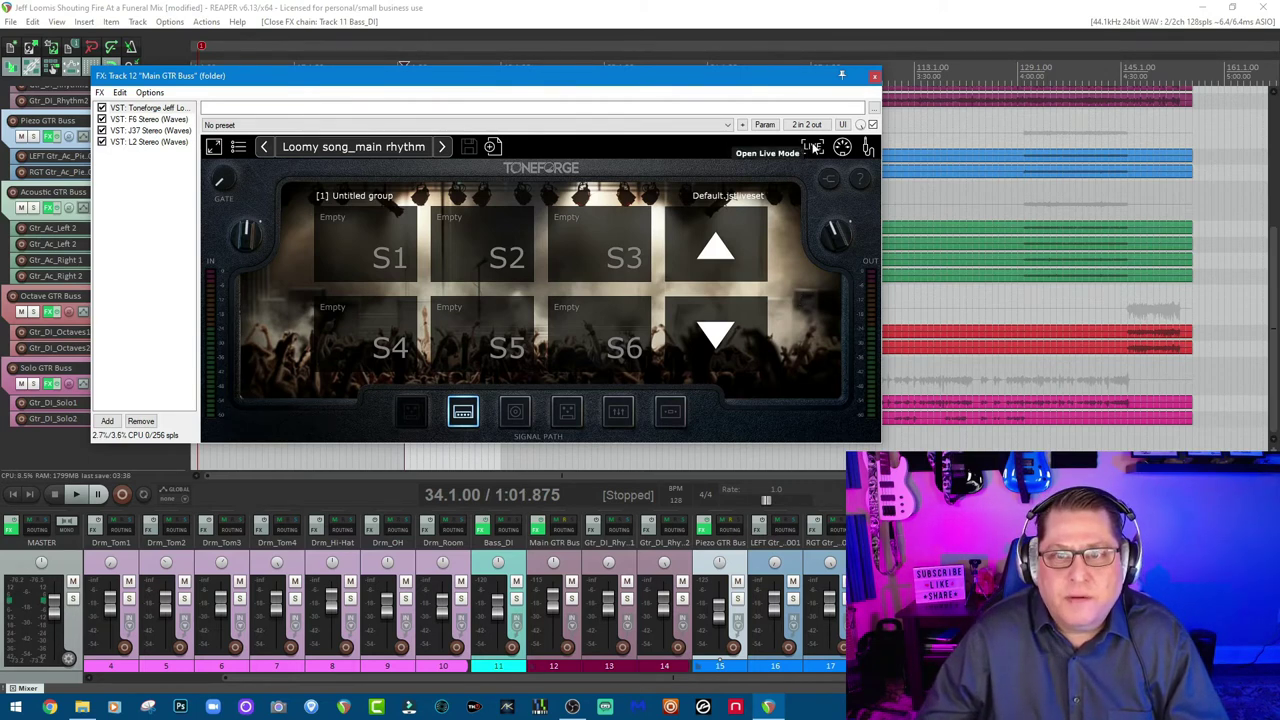
{"action": "left_click", "coordinate": [842, 147]}
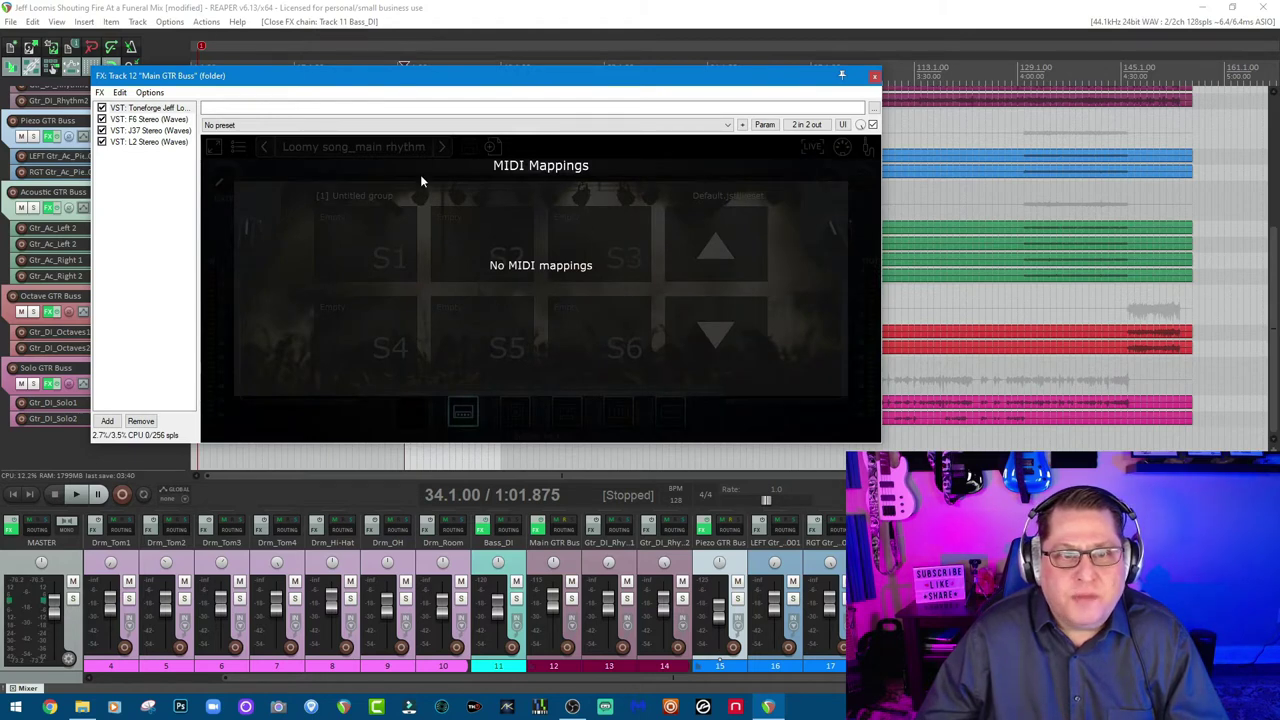
{"action": "left_click", "coordinate": [716, 173]}
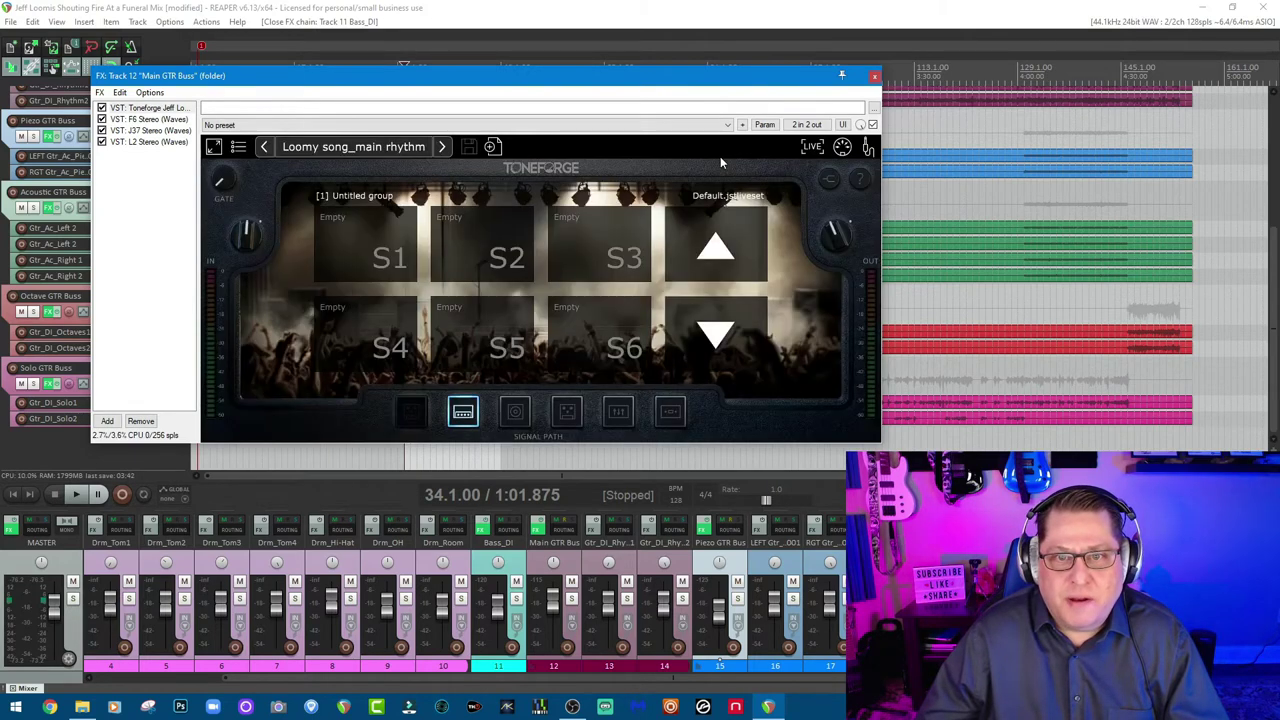
{"action": "left_click", "coordinate": [869, 148]}
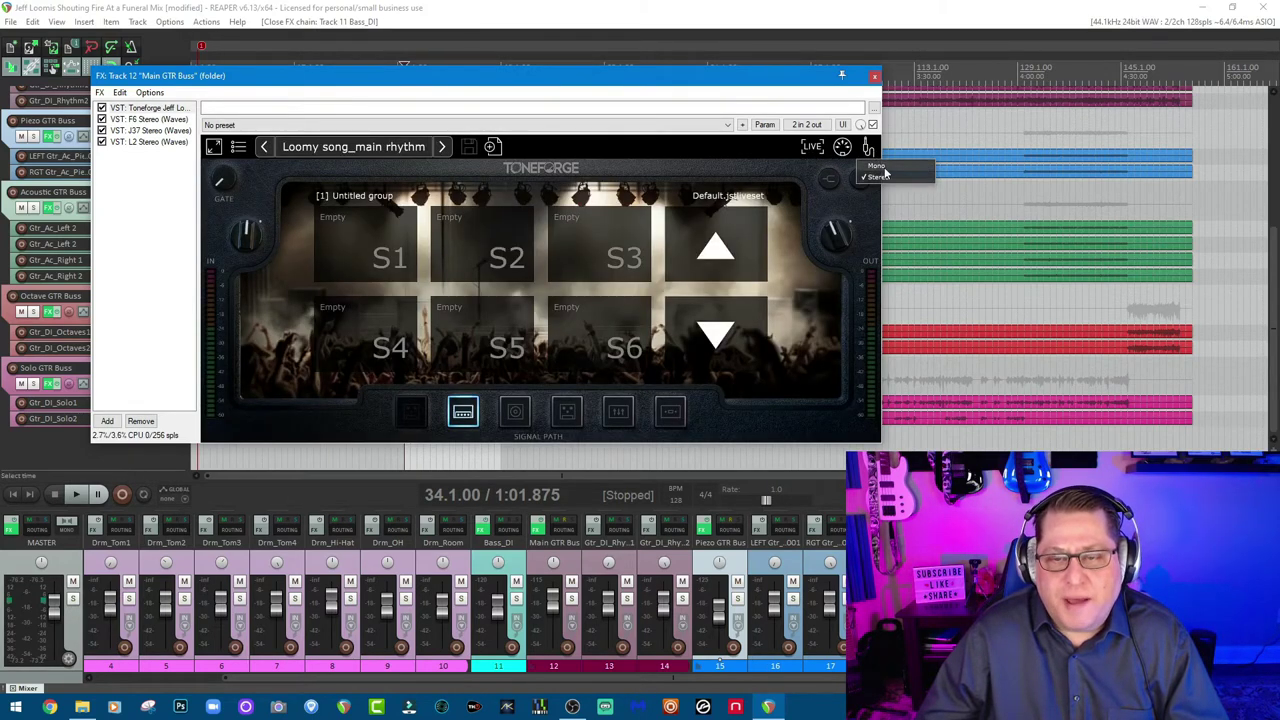
{"action": "left_click", "coordinate": [747, 150]}
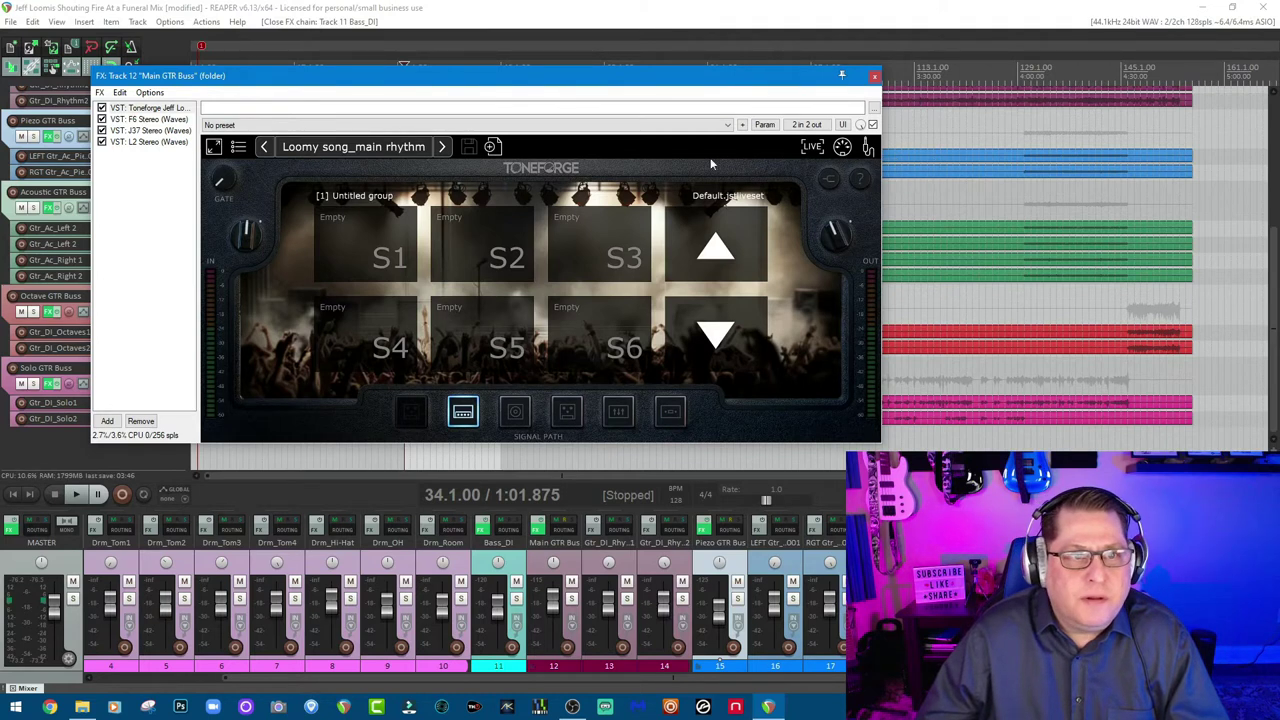
{"action": "left_click", "coordinate": [397, 148]}
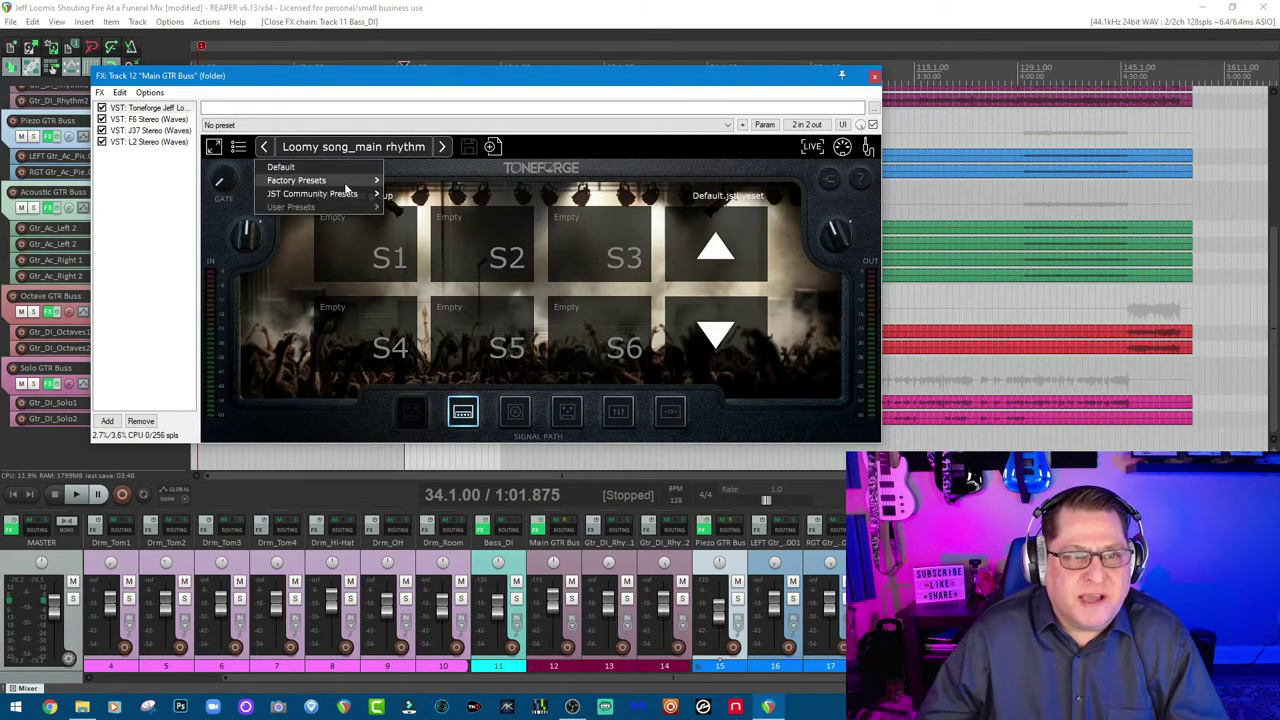
{"action": "mouse_move", "coordinate": [343, 194]}
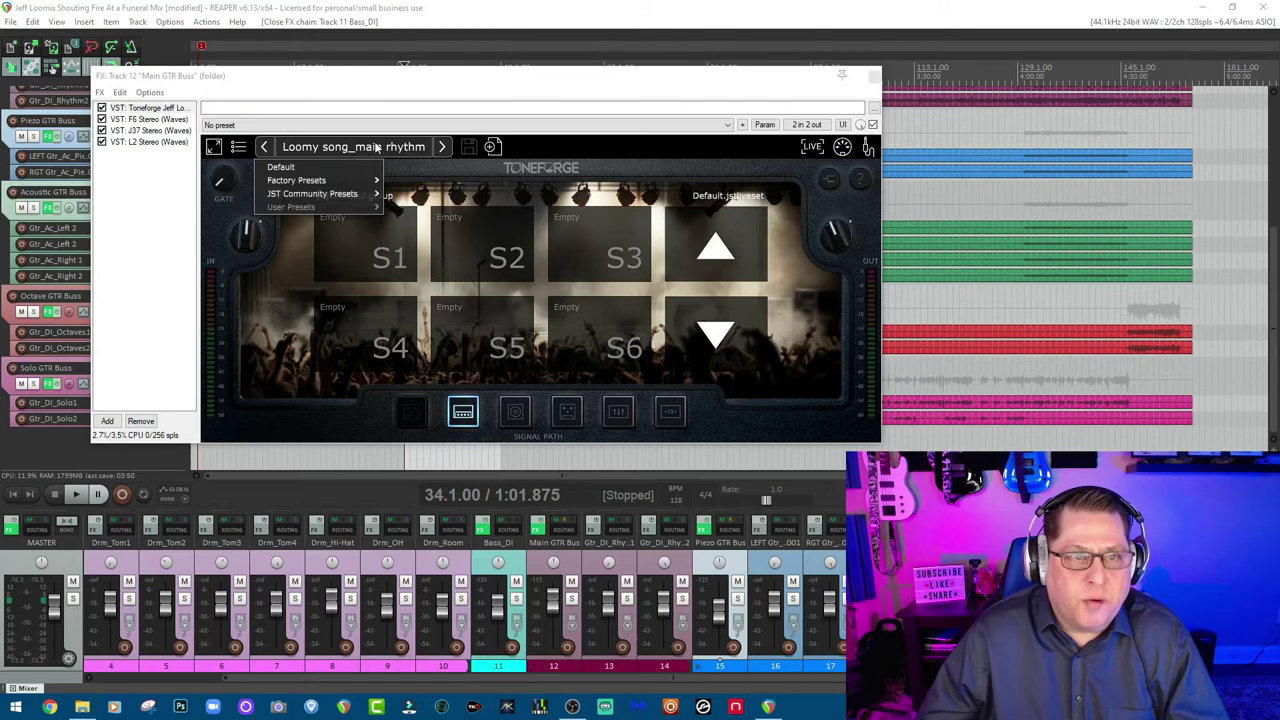
{"action": "left_click", "coordinate": [378, 147]}
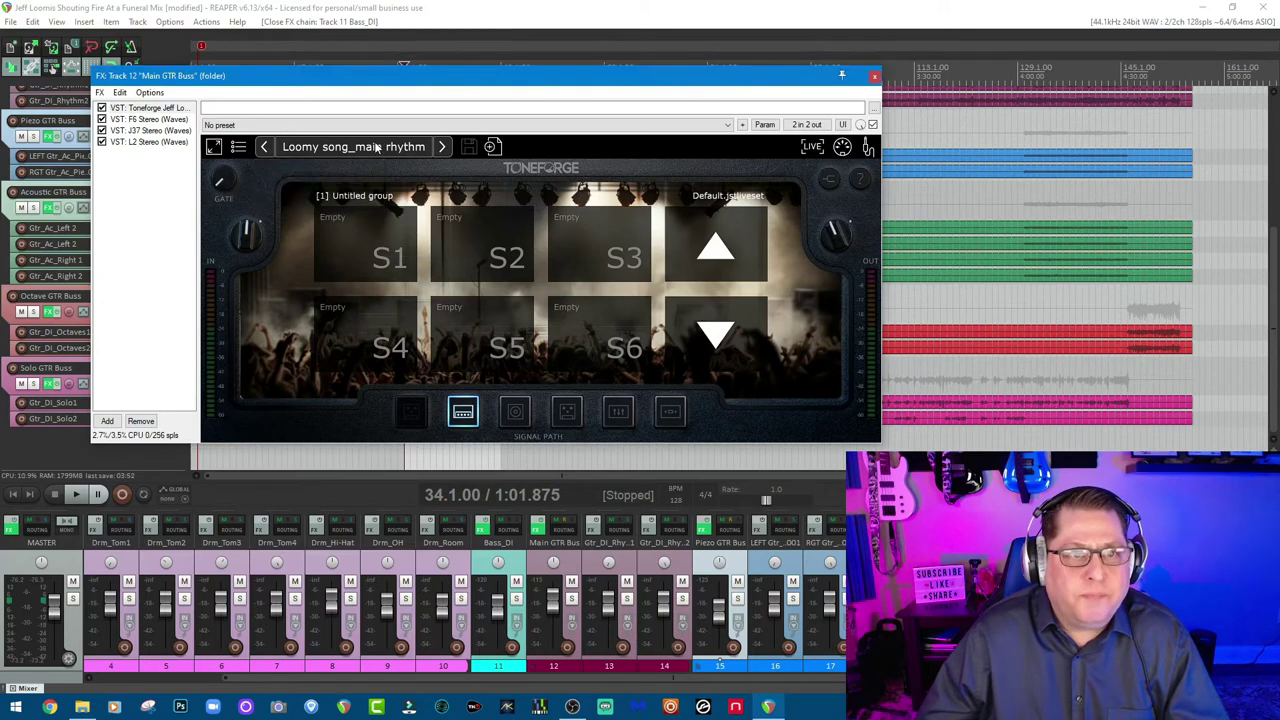
Review each stage of Toneforge's signal path: input pedals, amp, dual cabinets, reverb and delay pedals, equalizer and dynamics, ending on the amp
{"action": "left_click", "coordinate": [411, 414]}
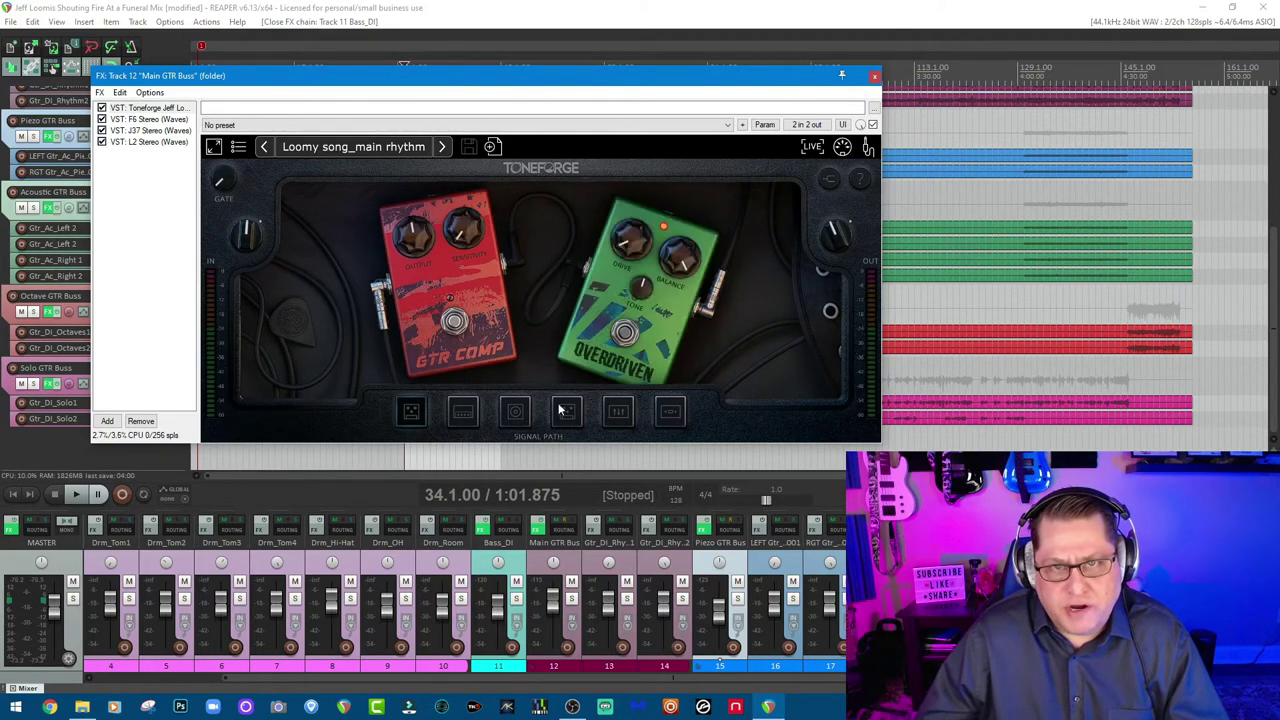
{"action": "left_click", "coordinate": [463, 412]}
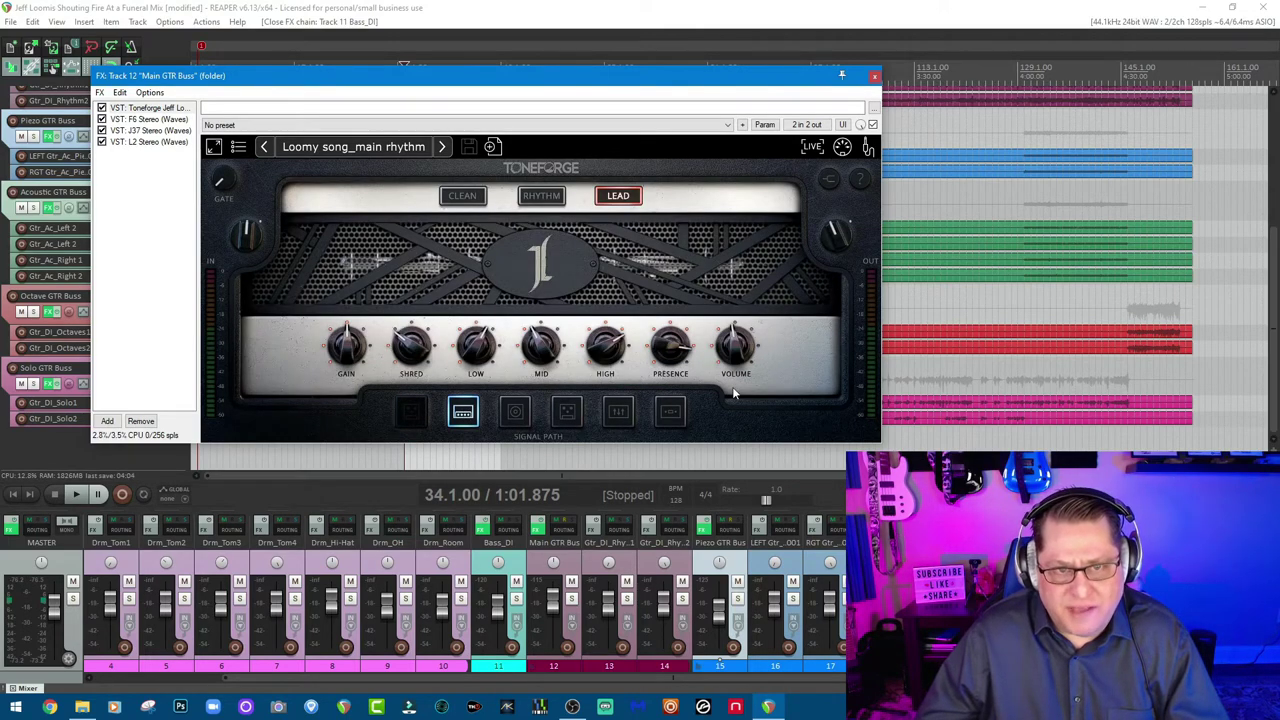
{"action": "left_click", "coordinate": [514, 413]}
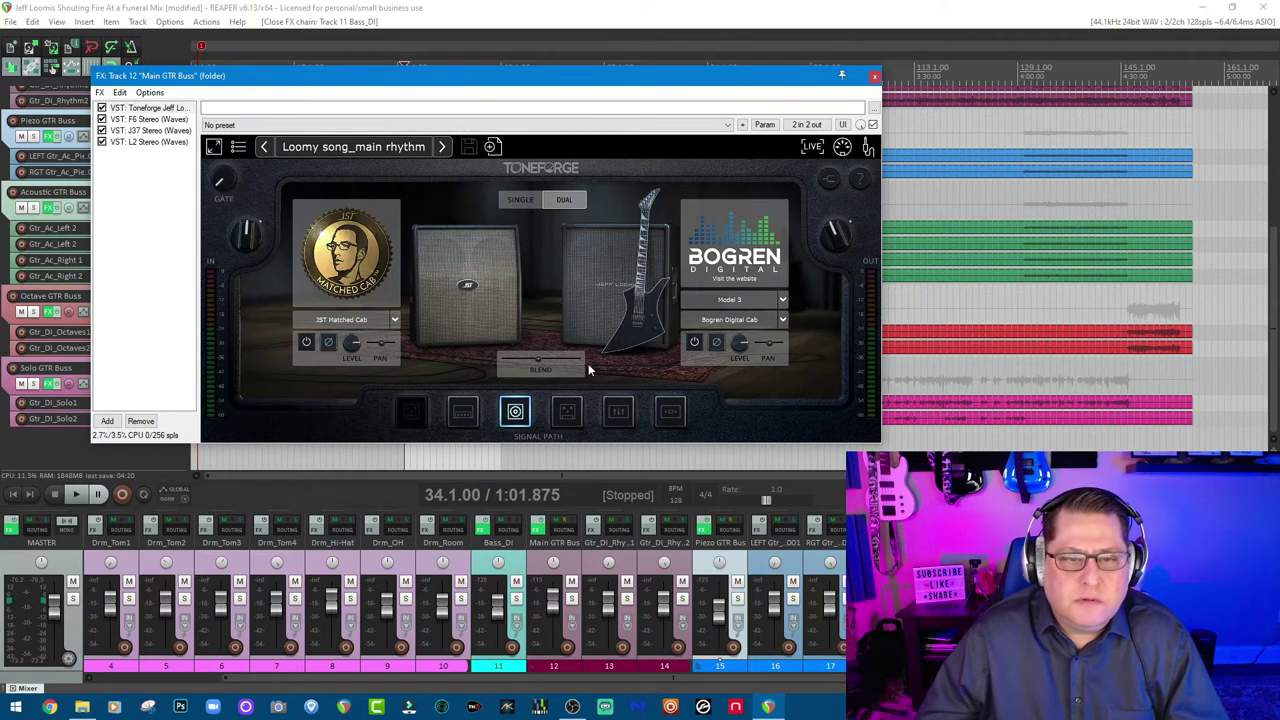
{"action": "mouse_move", "coordinate": [544, 369]}
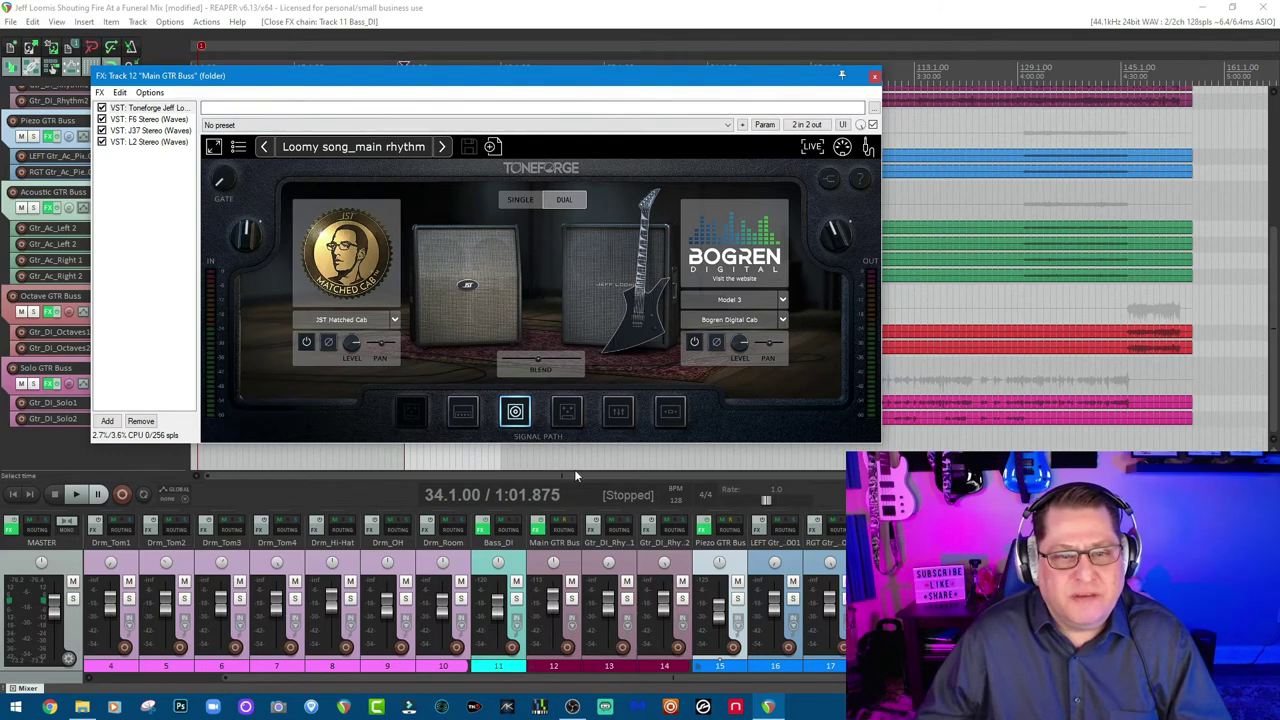
{"action": "left_click", "coordinate": [564, 414]}
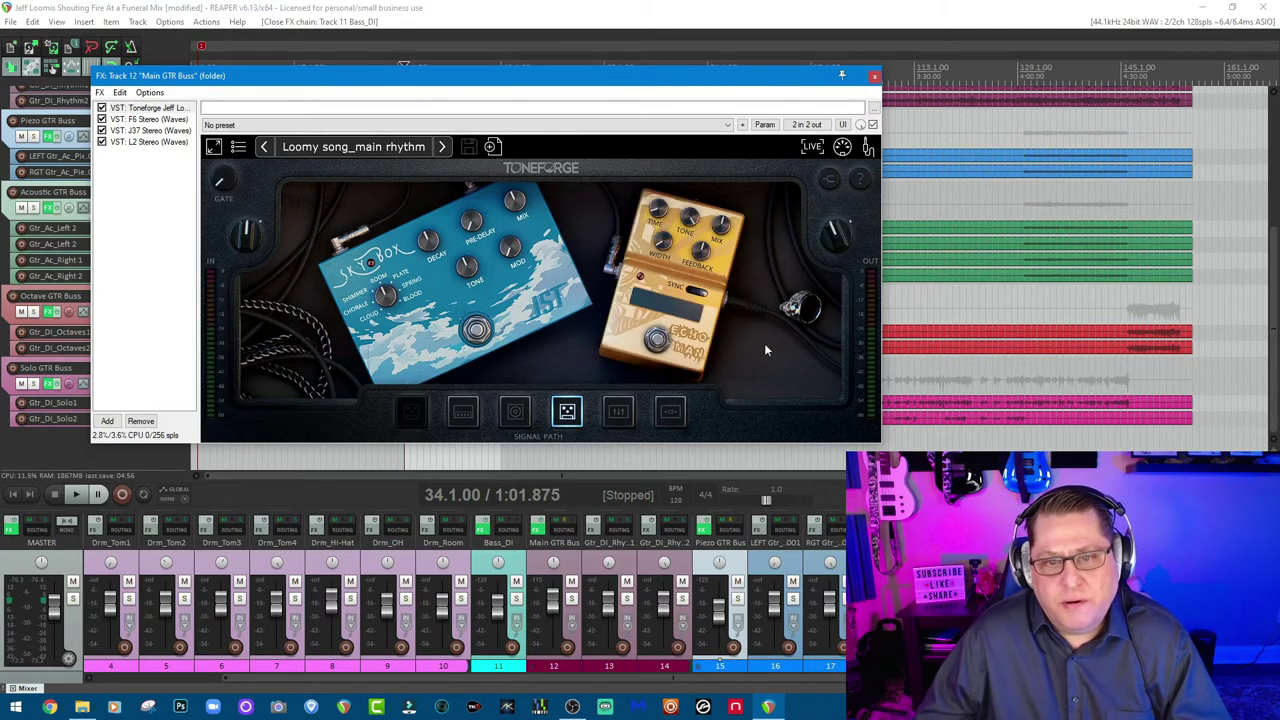
{"action": "left_click", "coordinate": [618, 412]}
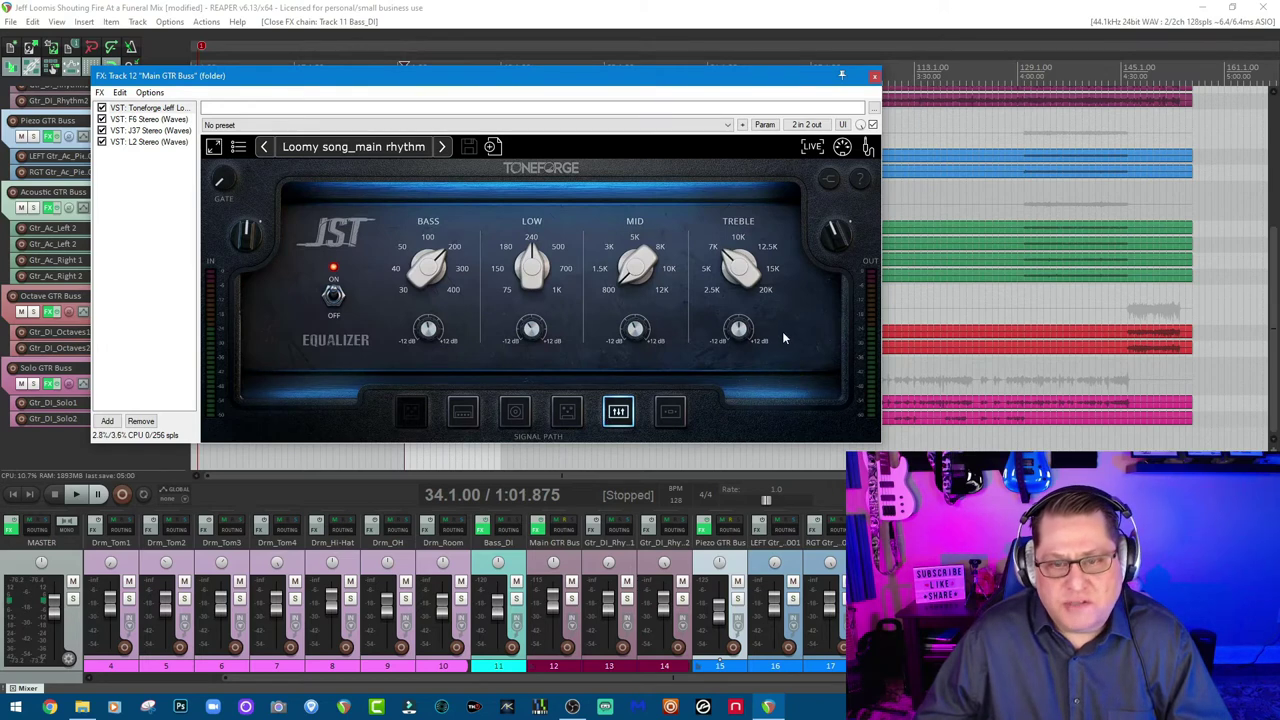
{"action": "left_click", "coordinate": [671, 415]}
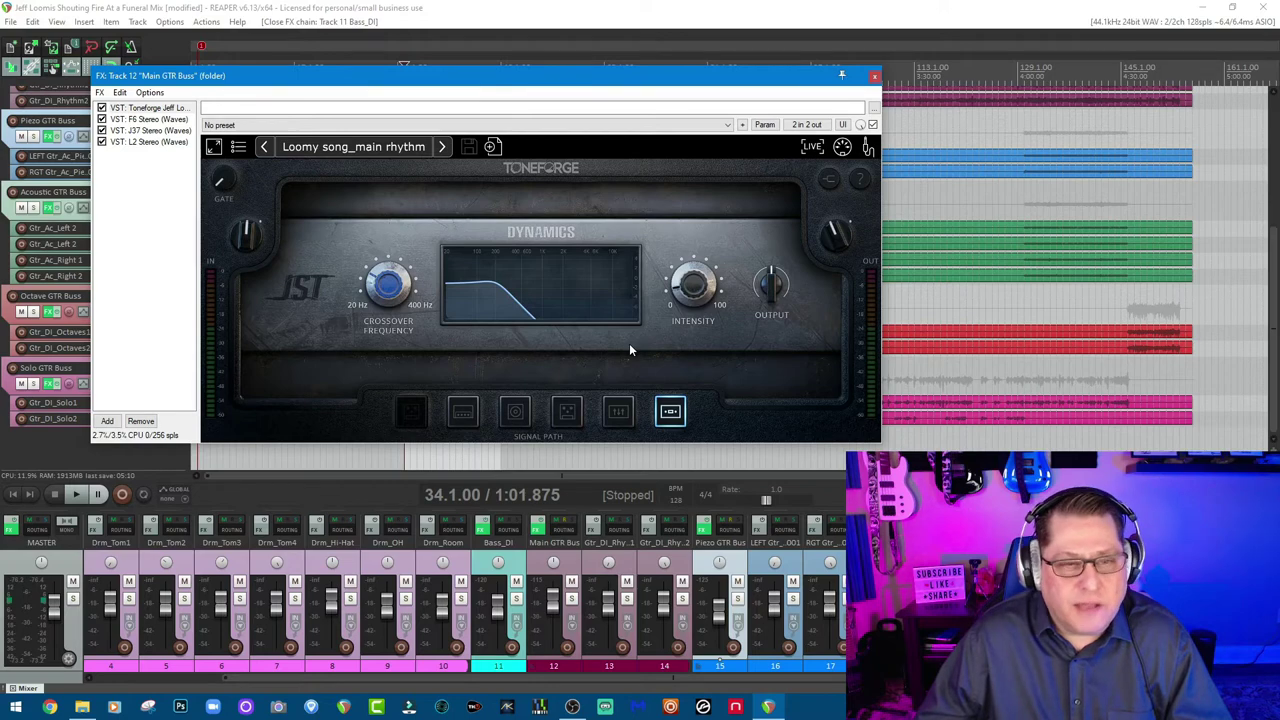
{"action": "left_click", "coordinate": [465, 414]}
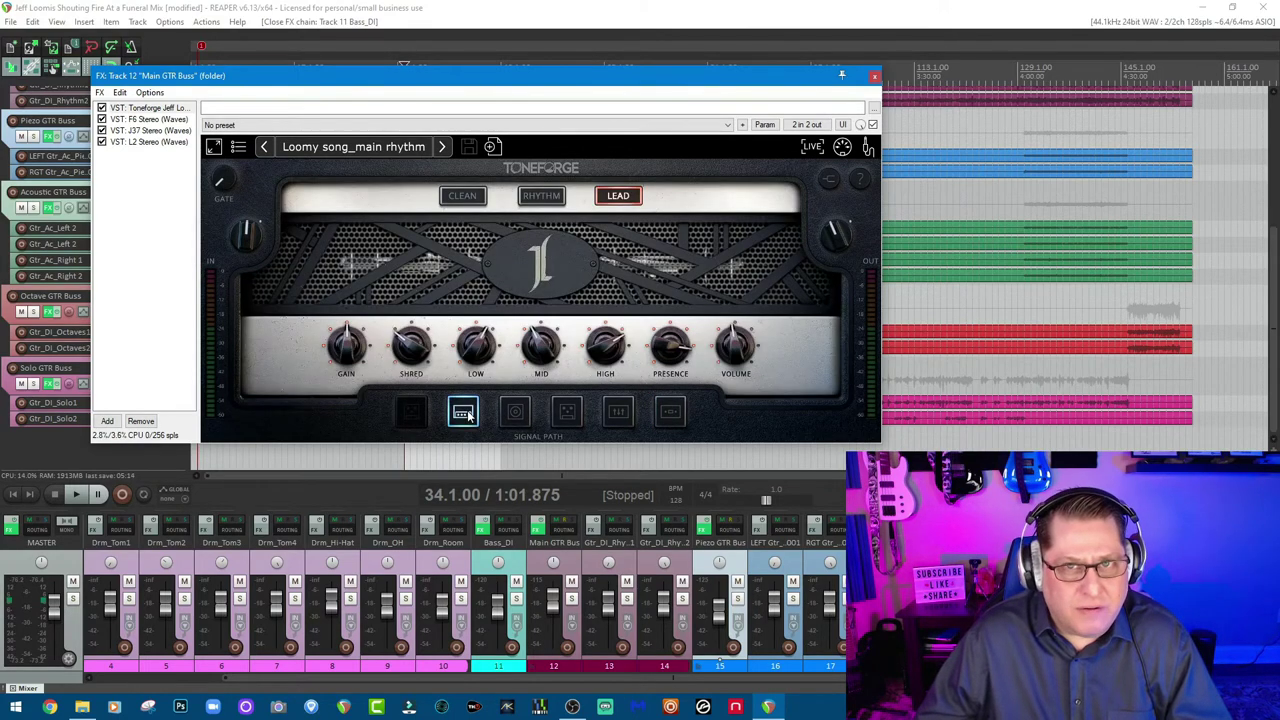
Review the F6 equalizer's low-cut filter, J37 tape and L2 limiter settings on the Main GTR Buss, returning to Toneforge
{"action": "left_click", "coordinate": [140, 119]}
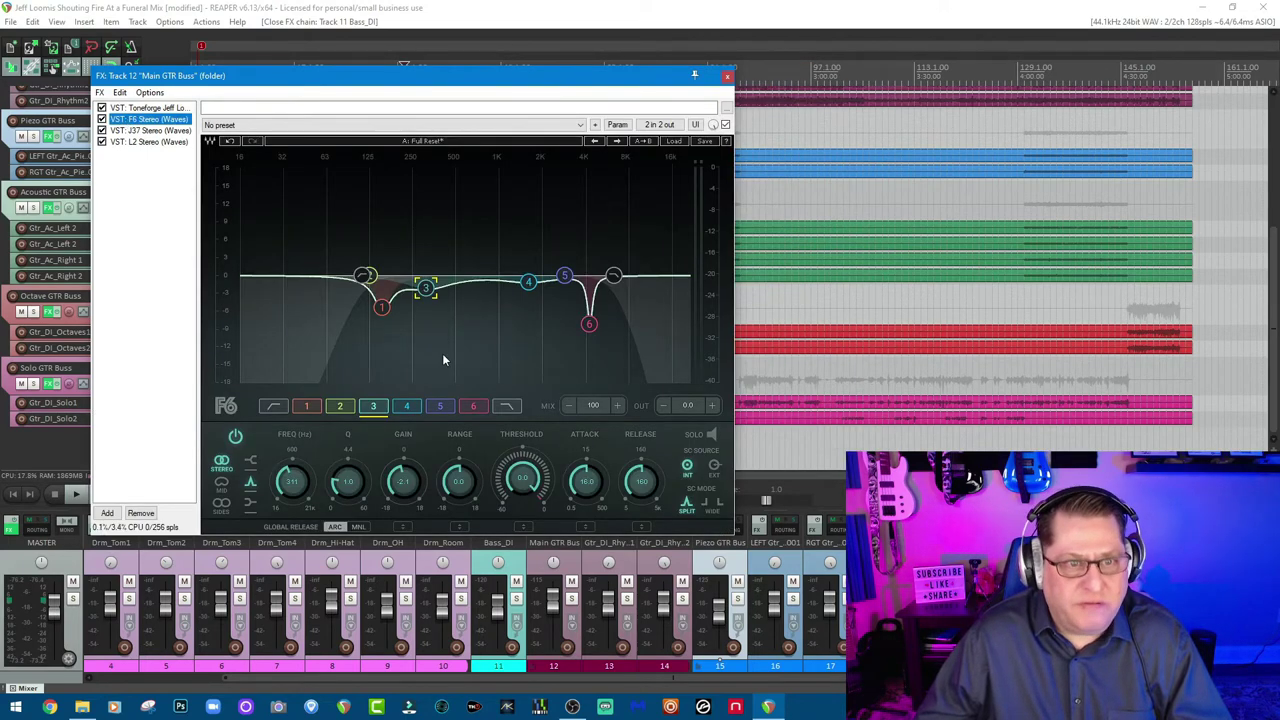
{"action": "left_click", "coordinate": [367, 278]}
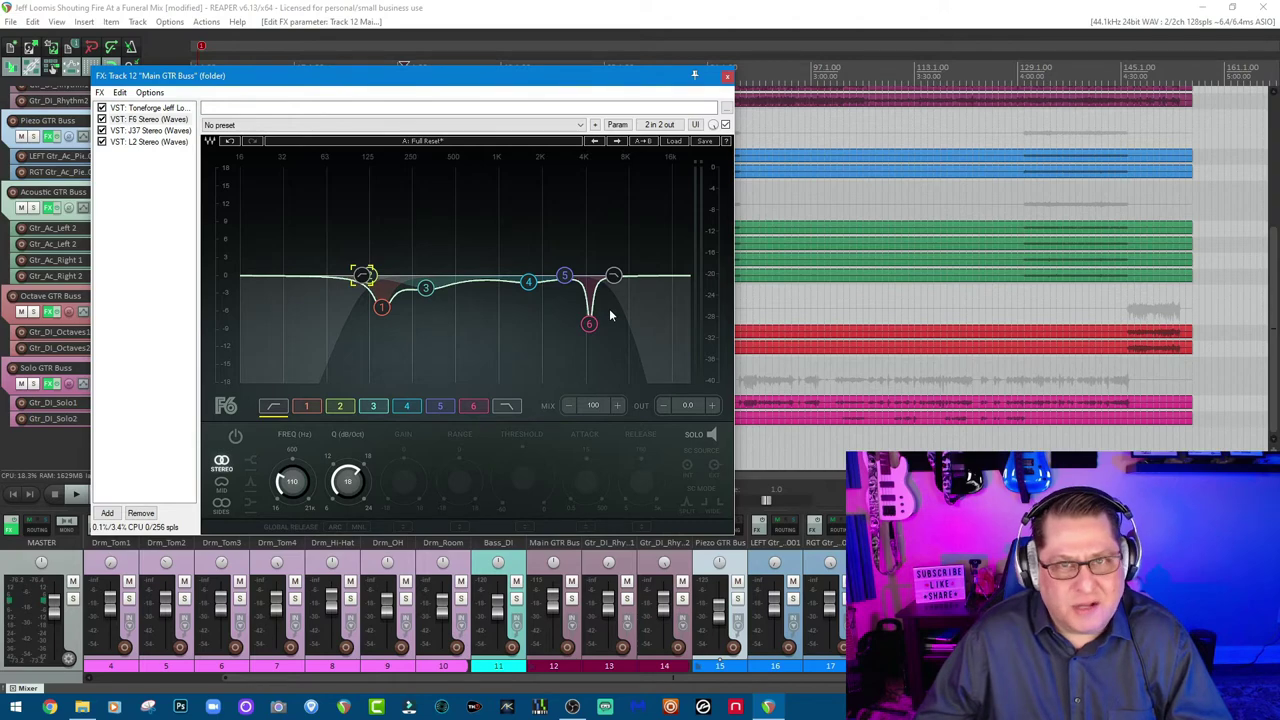
{"action": "left_click", "coordinate": [145, 131]}
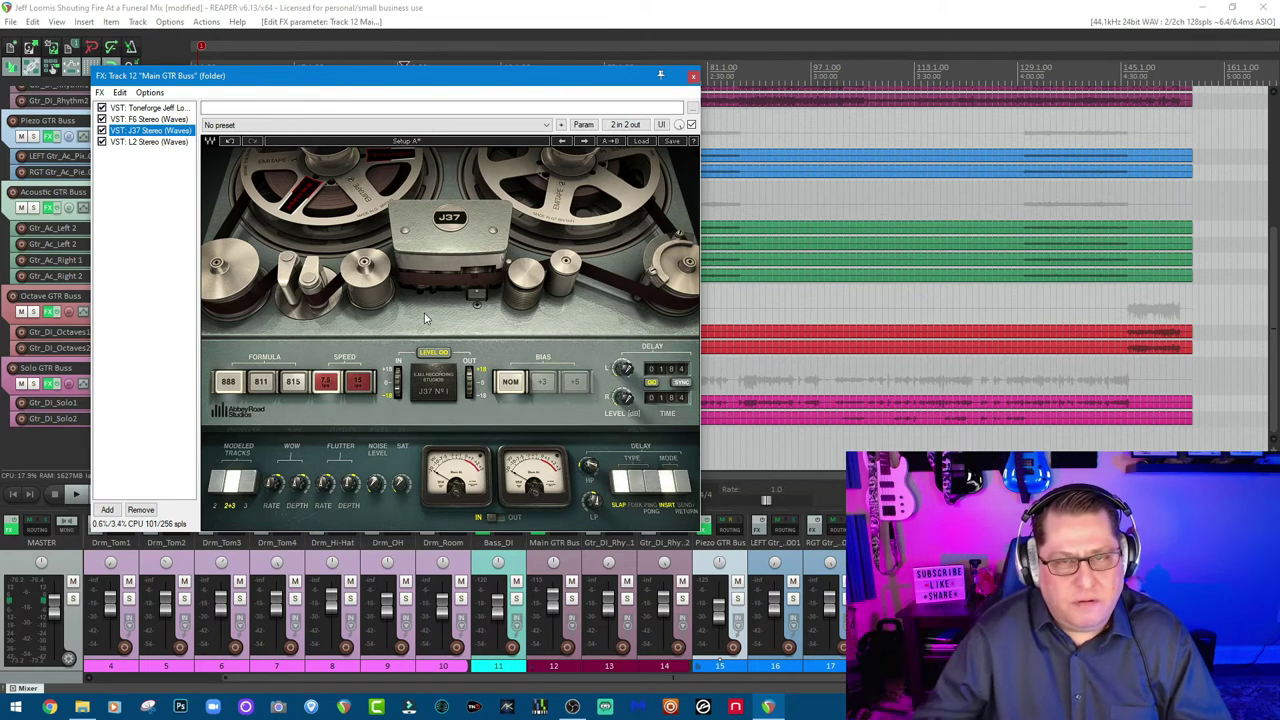
{"action": "left_click", "coordinate": [166, 143]}
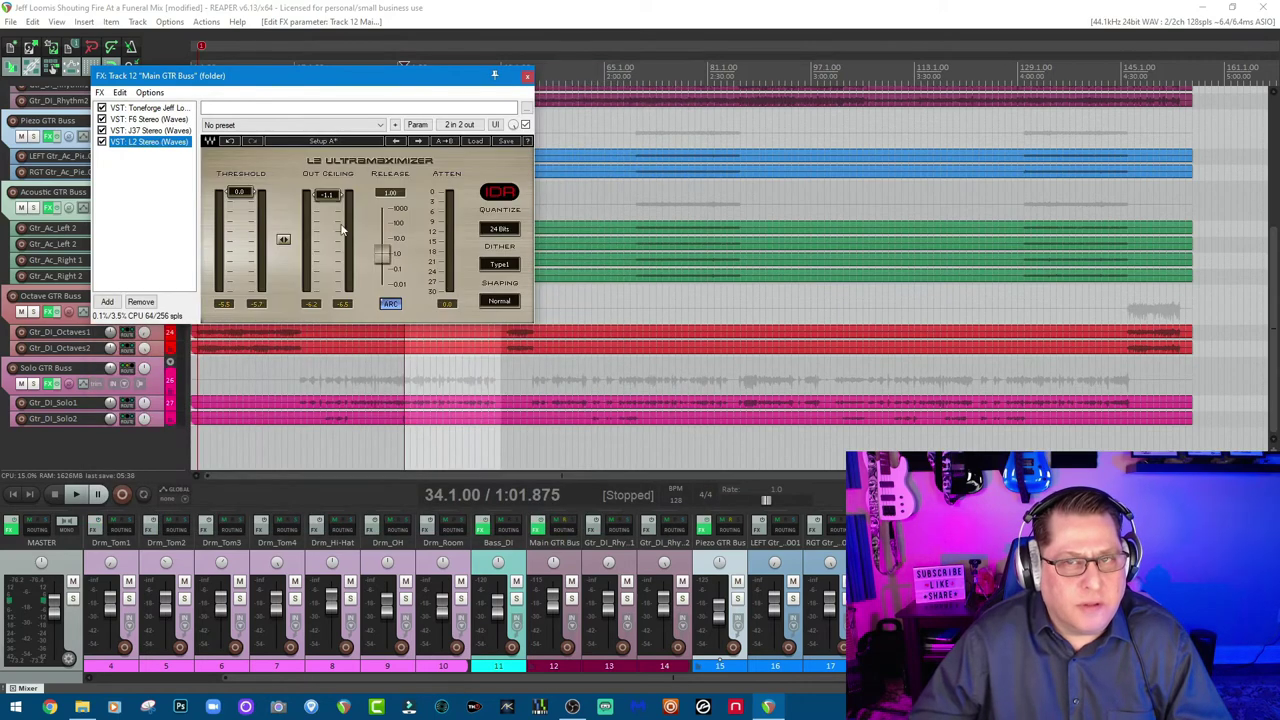
{"action": "left_click", "coordinate": [174, 107]}
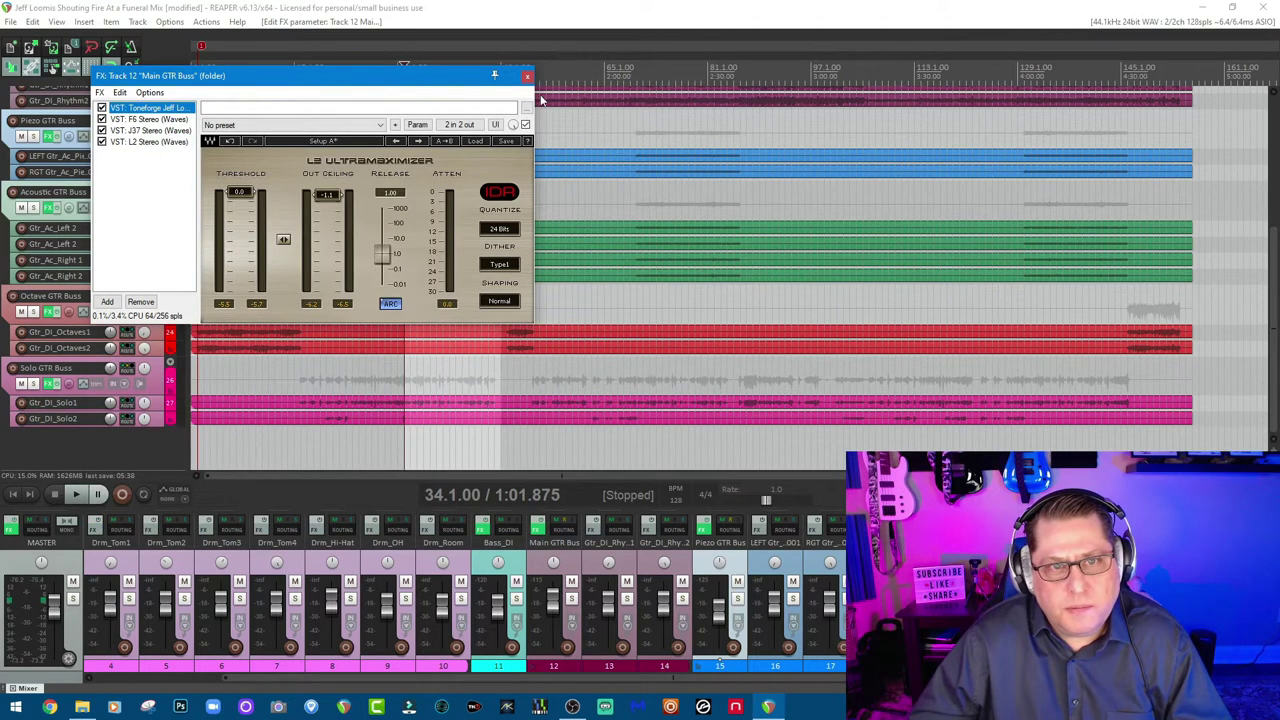
{"action": "left_click", "coordinate": [174, 112]}
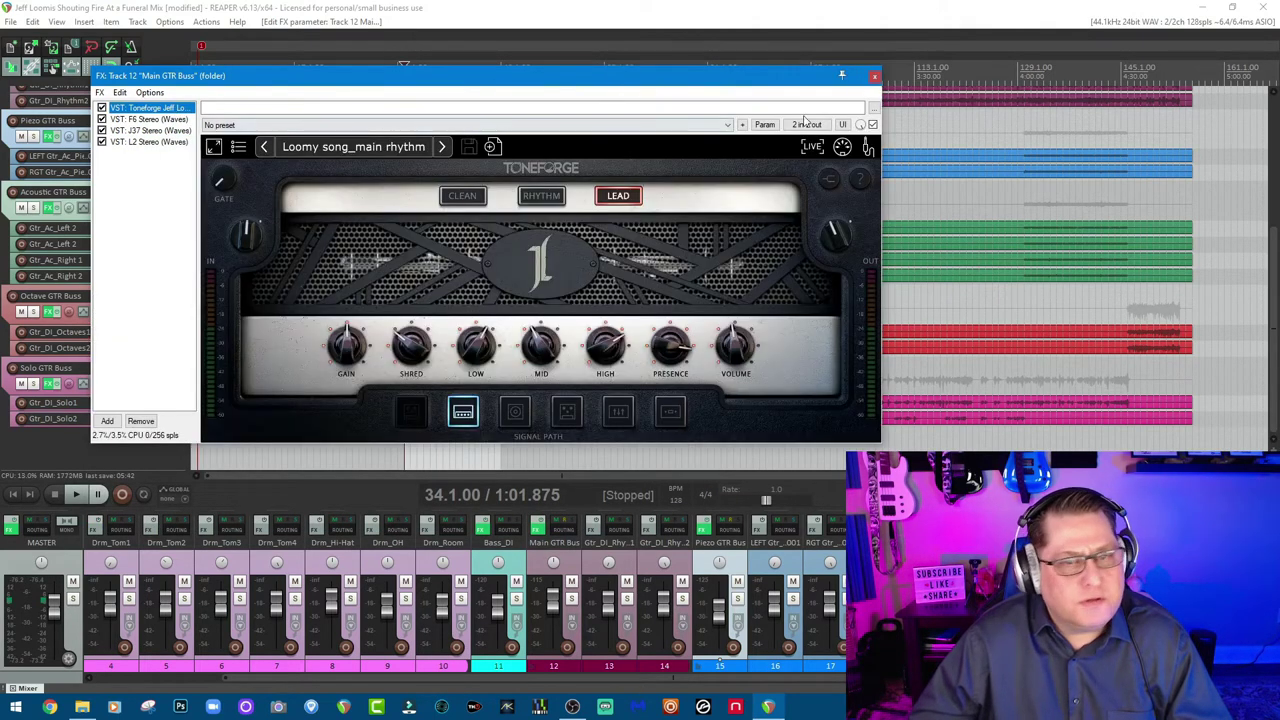
Close the Main GTR Buss effects chain and open the Piezo GTR Buss effects chain from the mixer
{"action": "left_click", "coordinate": [874, 76]}
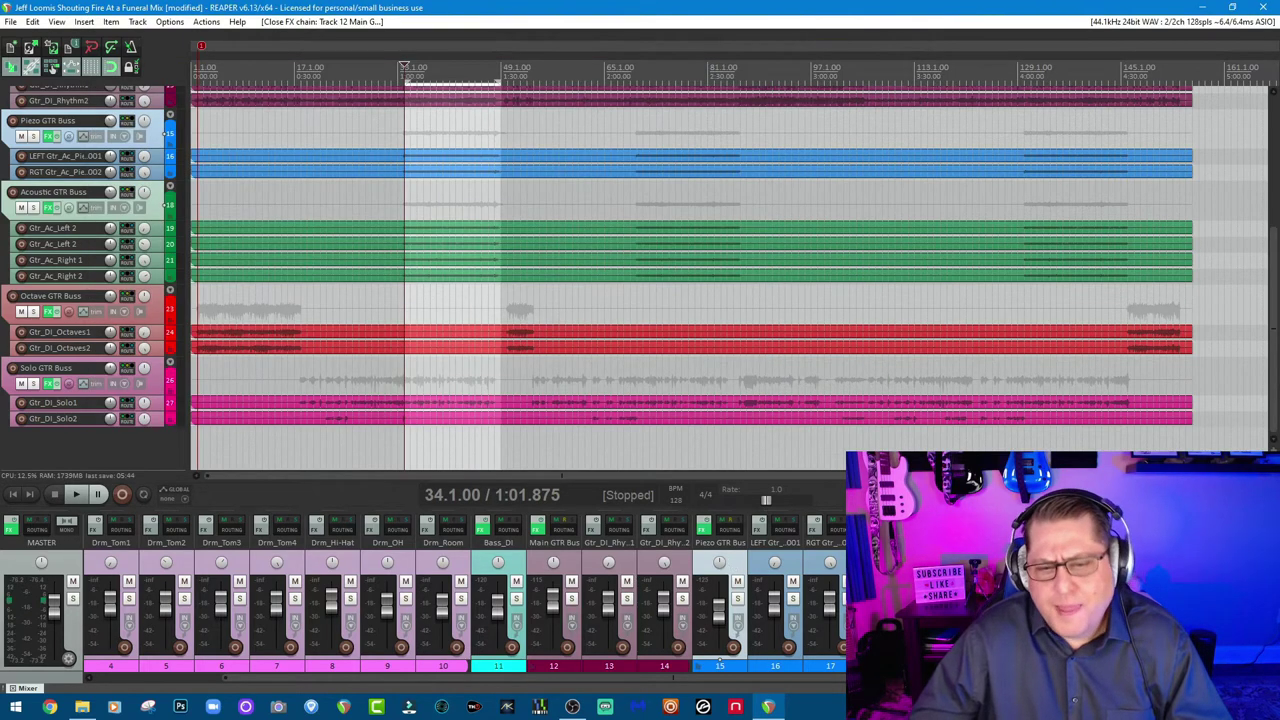
{"action": "left_click_drag", "start_coordinate": [645, 679], "coordinate": [785, 690]}
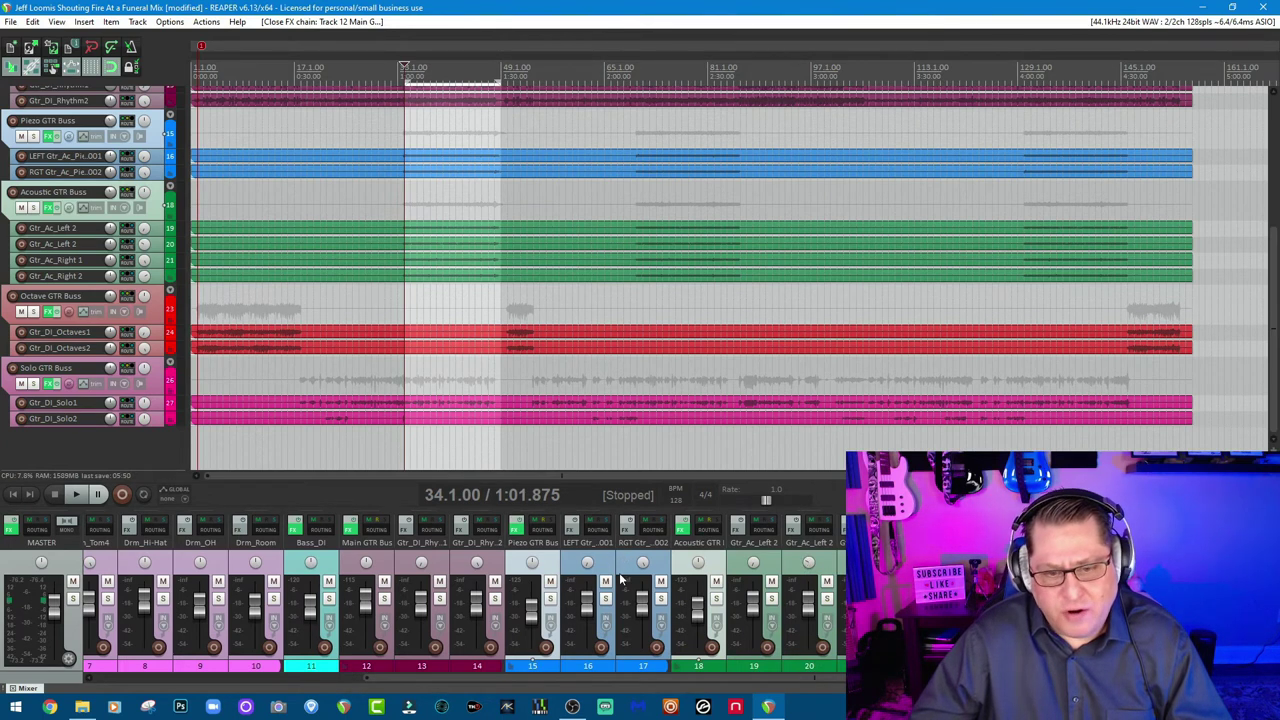
{"action": "left_click", "coordinate": [519, 533]}
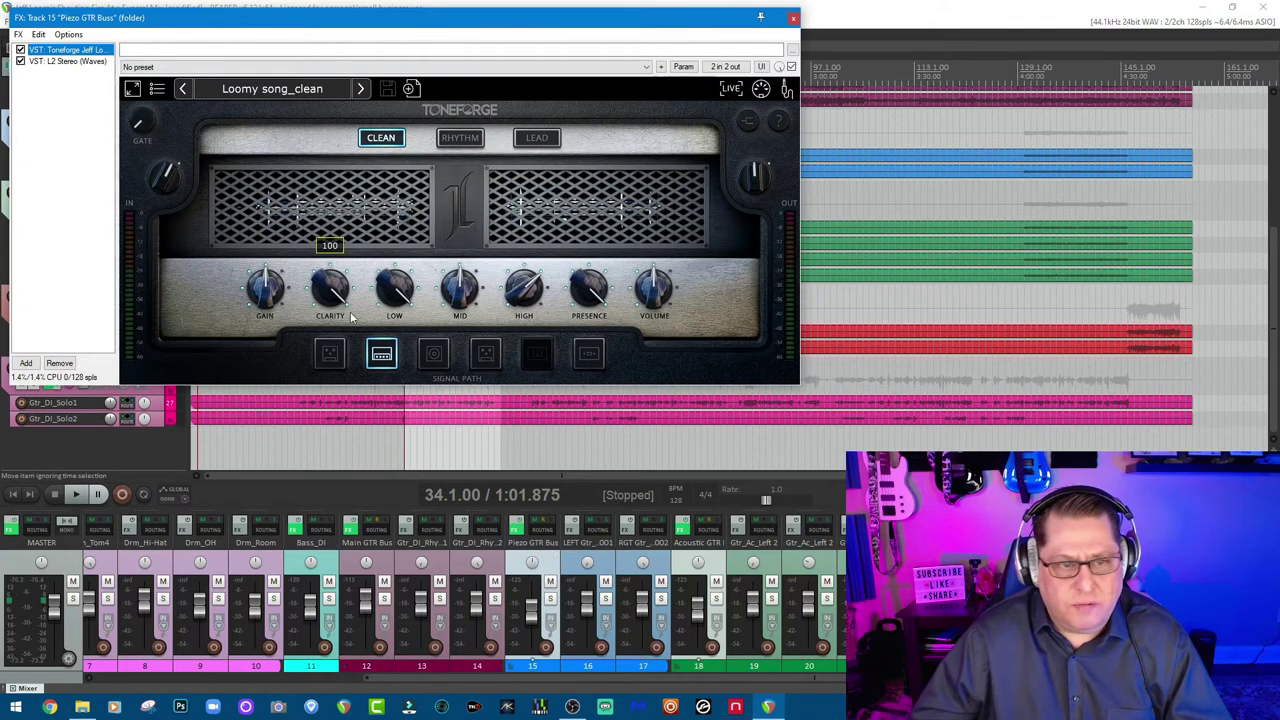
Review the Piezo GTR Buss Toneforge signal path: input pedals, cabinet, reverb and delay pedals, equalizer and dynamics, ending on the clean amp
{"action": "left_click", "coordinate": [330, 354]}
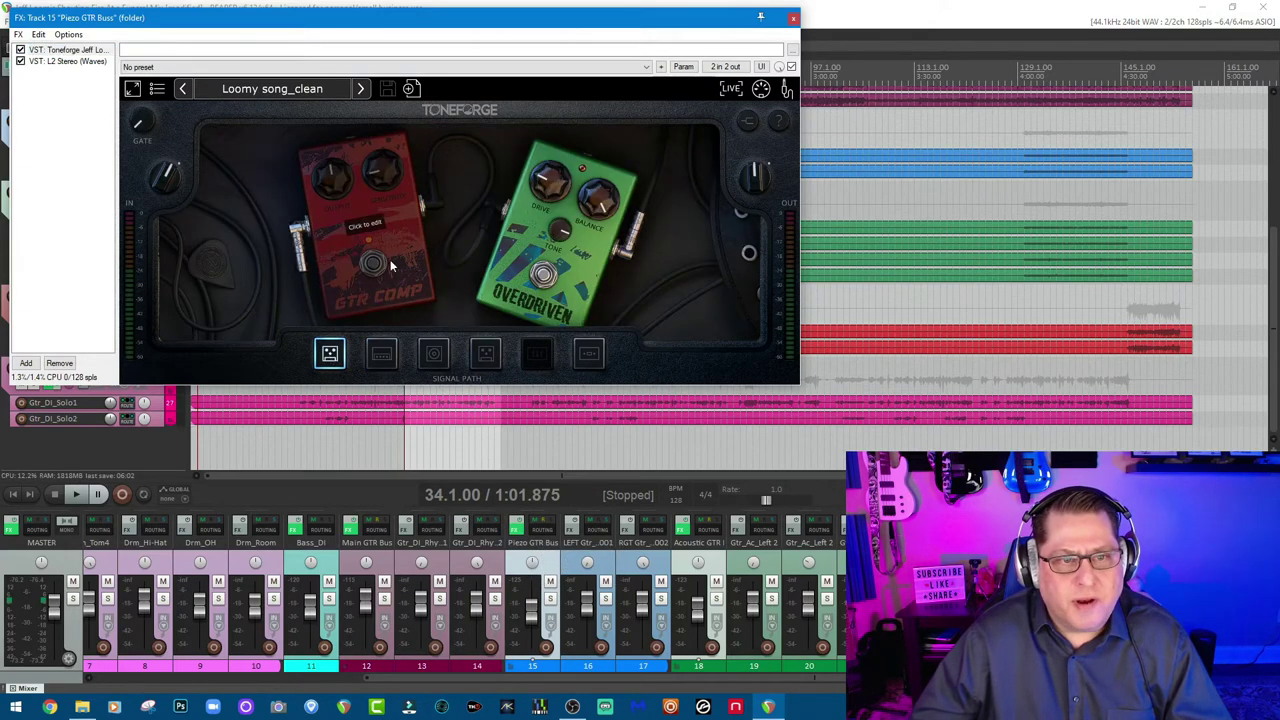
{"action": "left_click", "coordinate": [434, 355]}
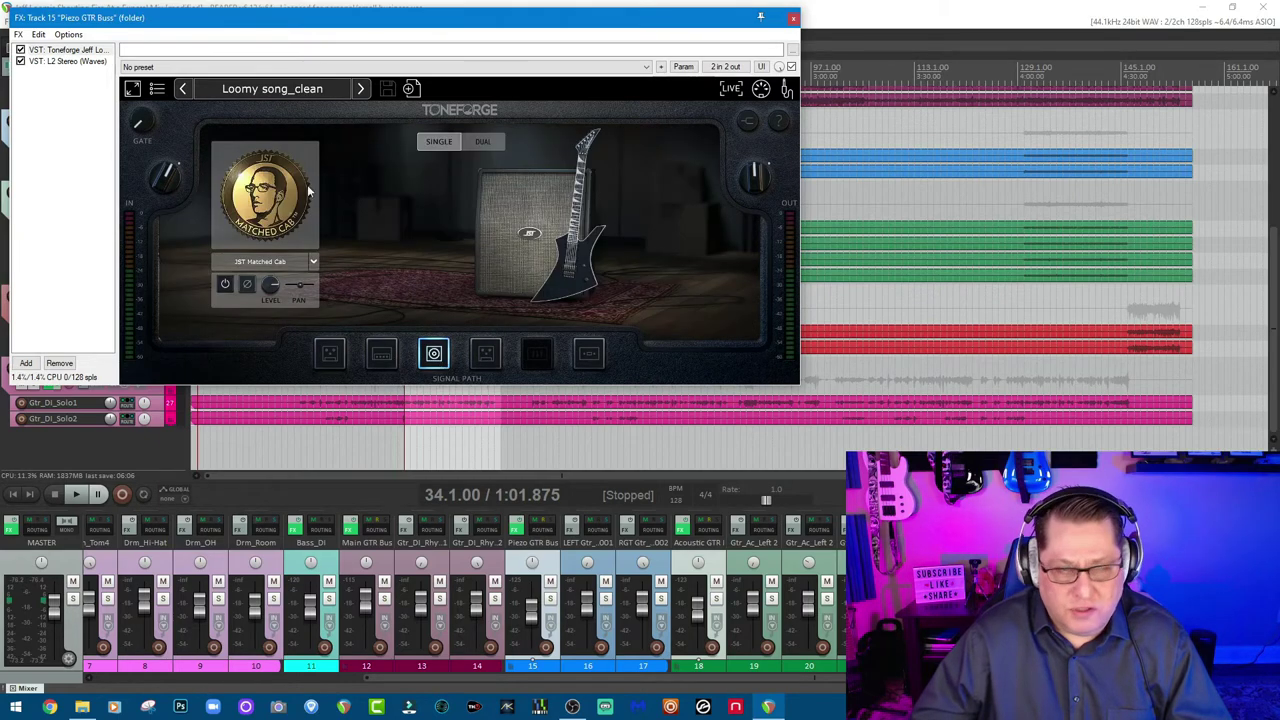
{"action": "left_click", "coordinate": [485, 364]}
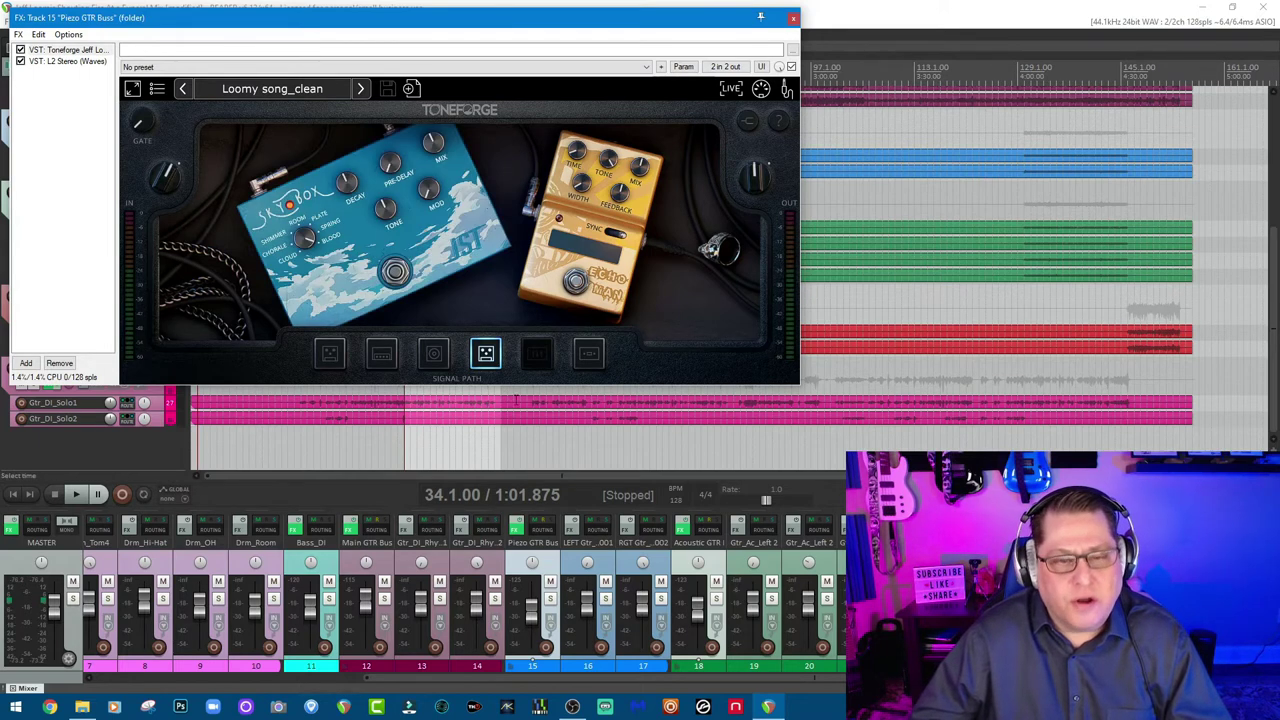
{"action": "left_click", "coordinate": [546, 360]}
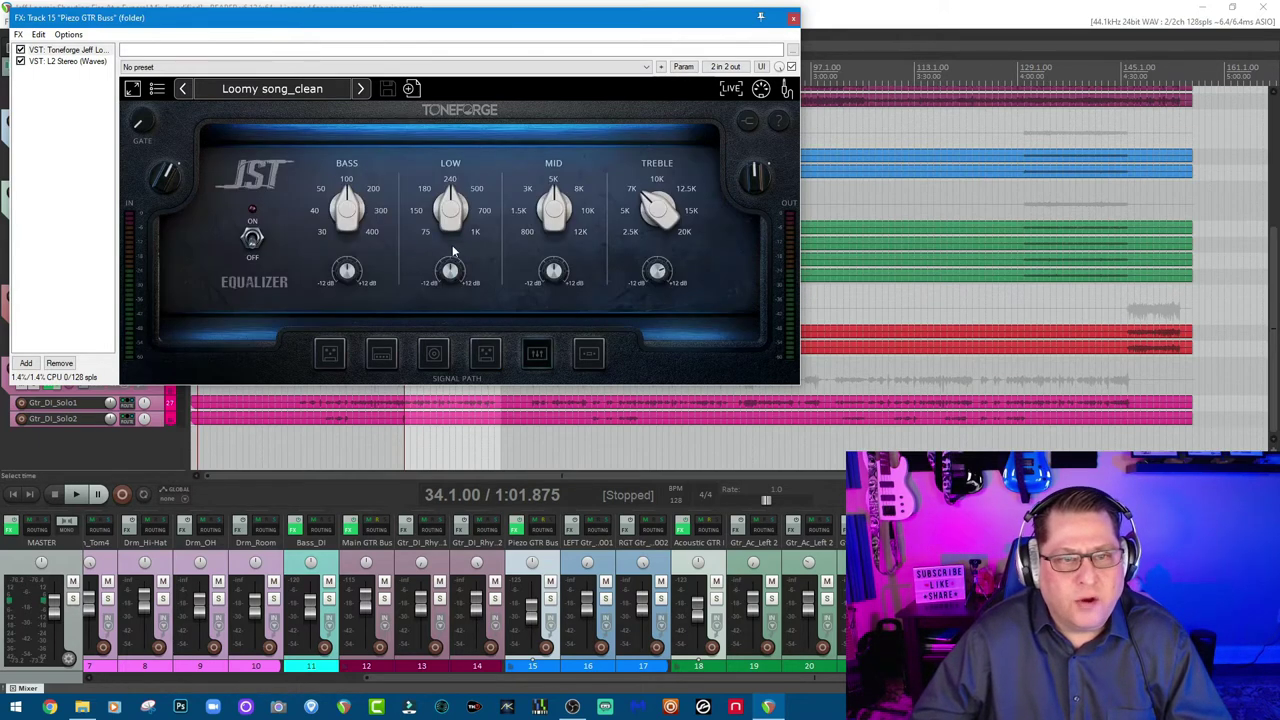
{"action": "left_click", "coordinate": [589, 358]}
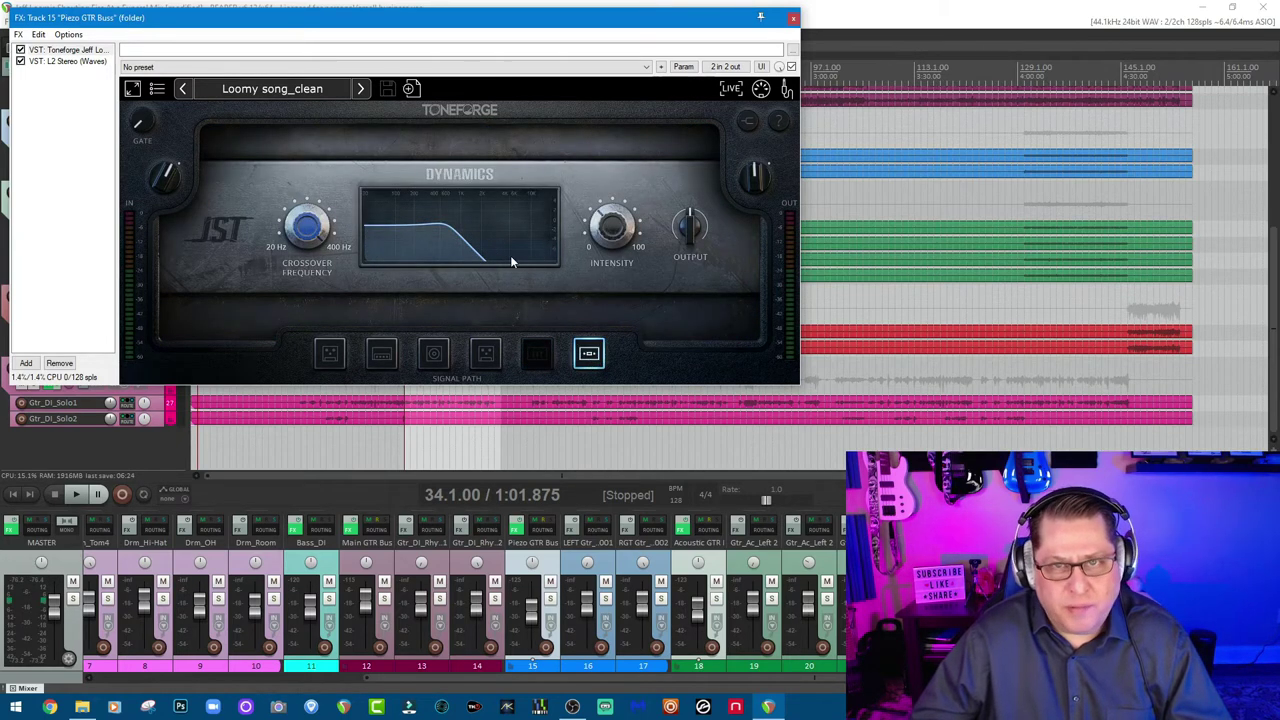
{"action": "left_click", "coordinate": [388, 357]}
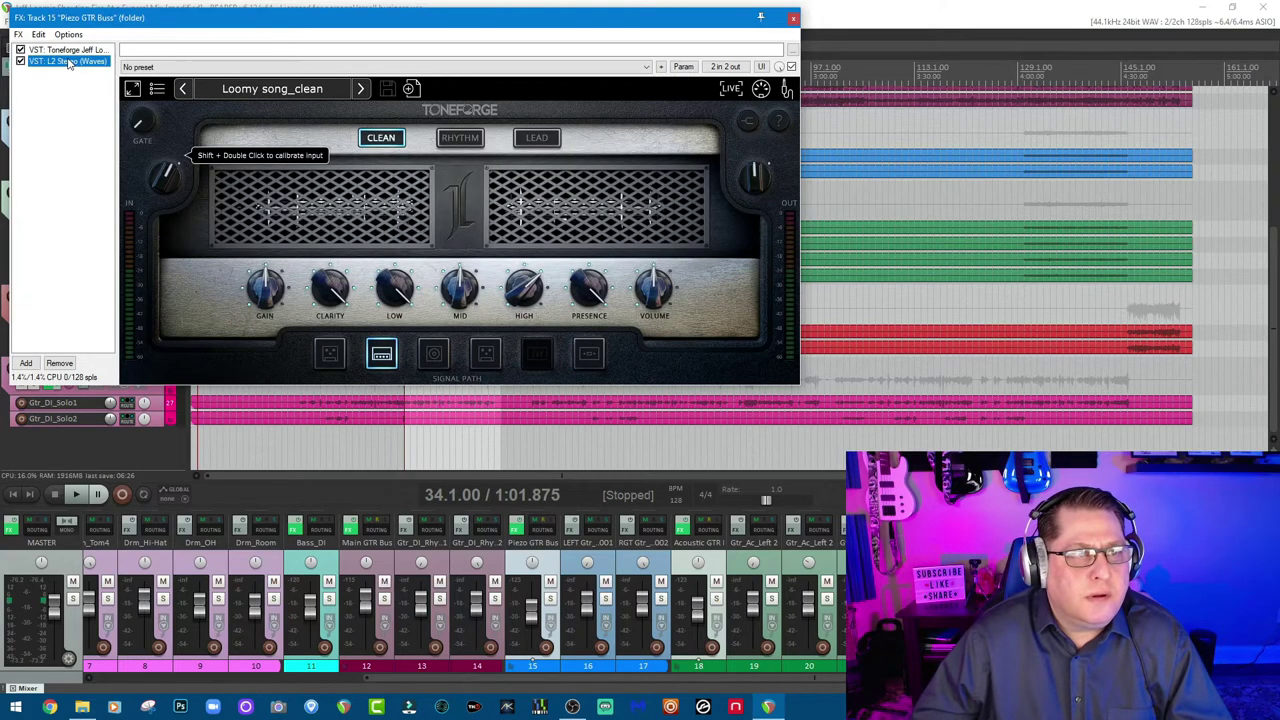
Check the L2 limiter on the Piezo GTR Buss, return to Toneforge and close the effects chain
{"action": "left_click", "coordinate": [68, 62]}
{"action": "left_click", "coordinate": [70, 51]}
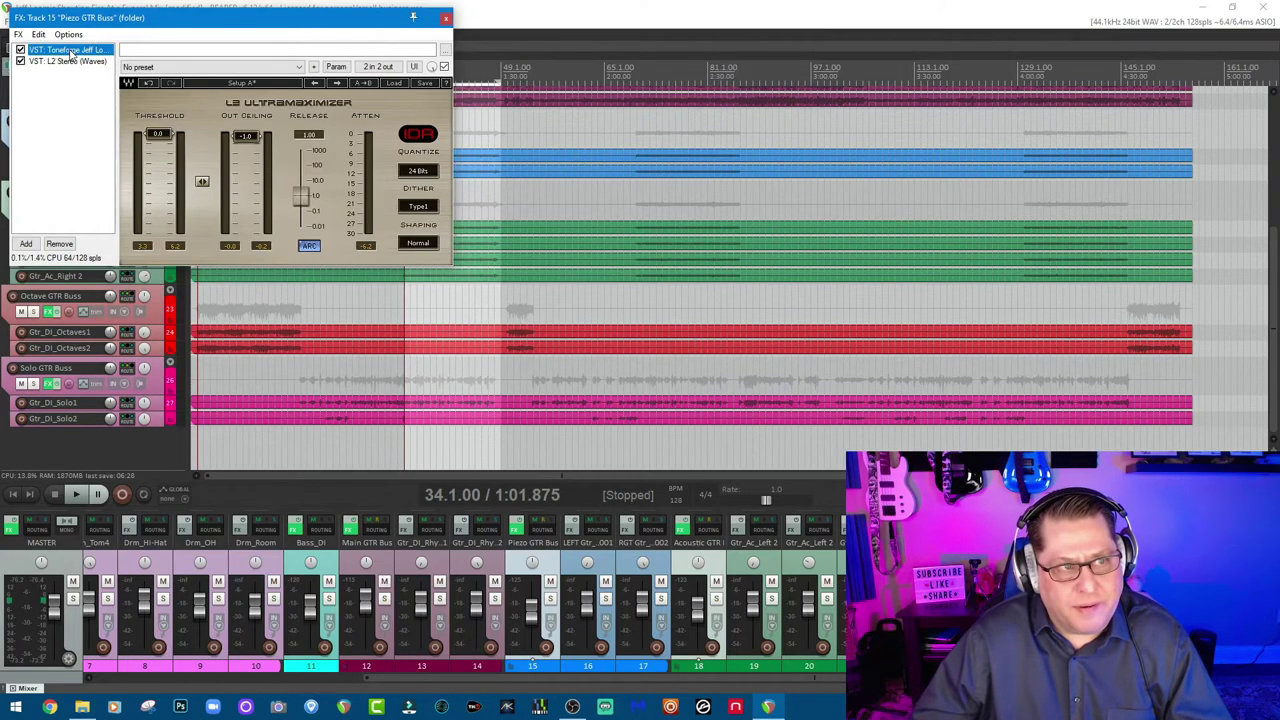
{"action": "left_click", "coordinate": [790, 10]}
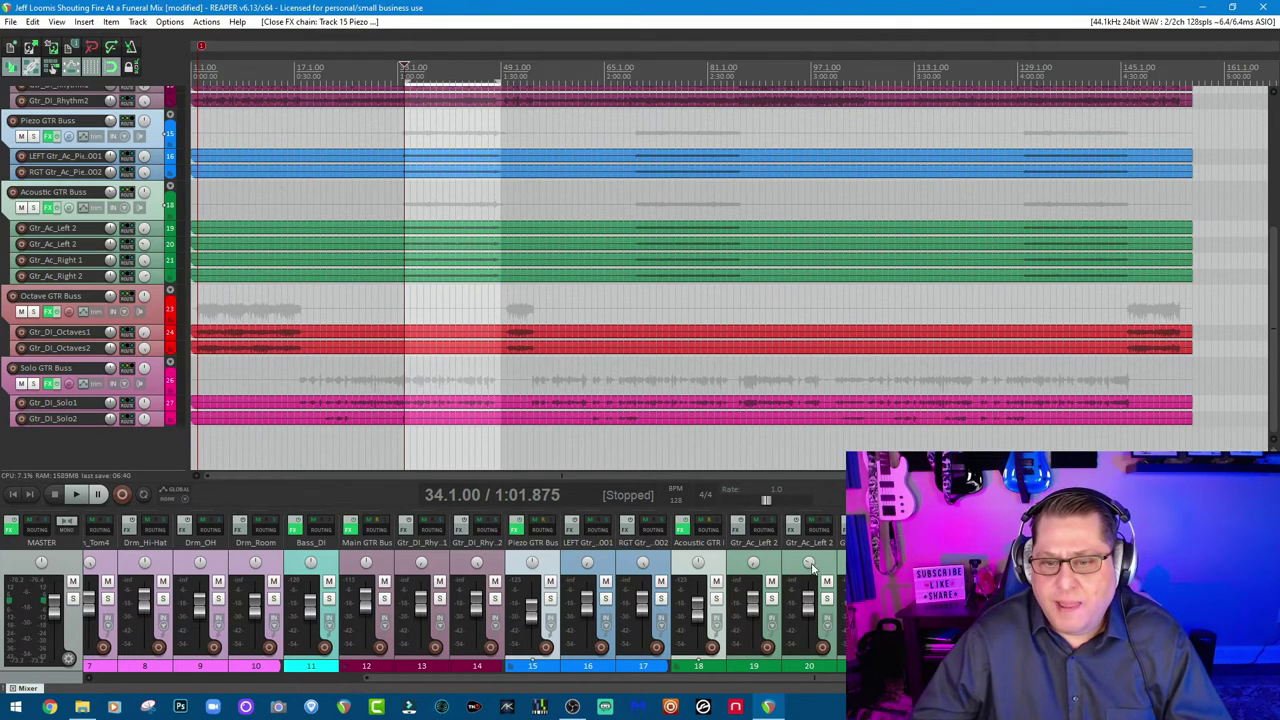
Open the Acoustic GTR Buss effects chain and review Toneforge's input pedals, amp, cabinet, reverb and delay pedals, equalizer and dynamics, ending on the amp
{"action": "mouse_move", "coordinate": [810, 566]}
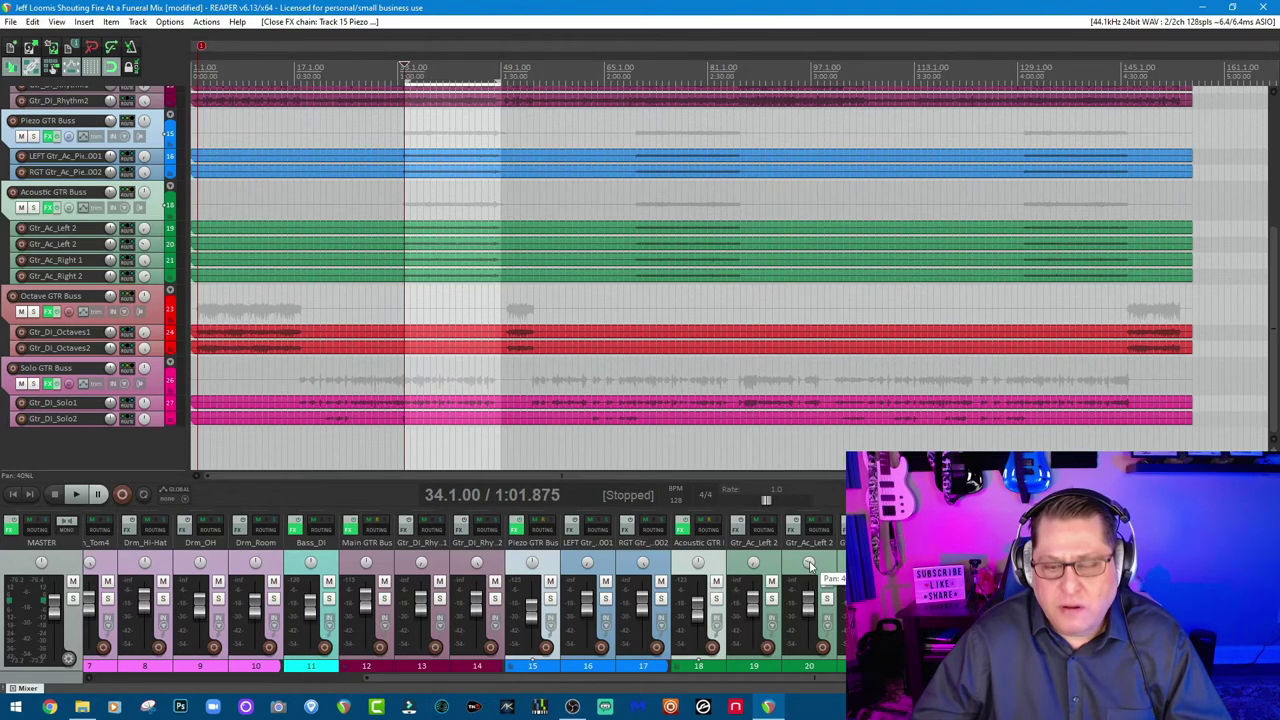
{"action": "left_click", "coordinate": [683, 528]}
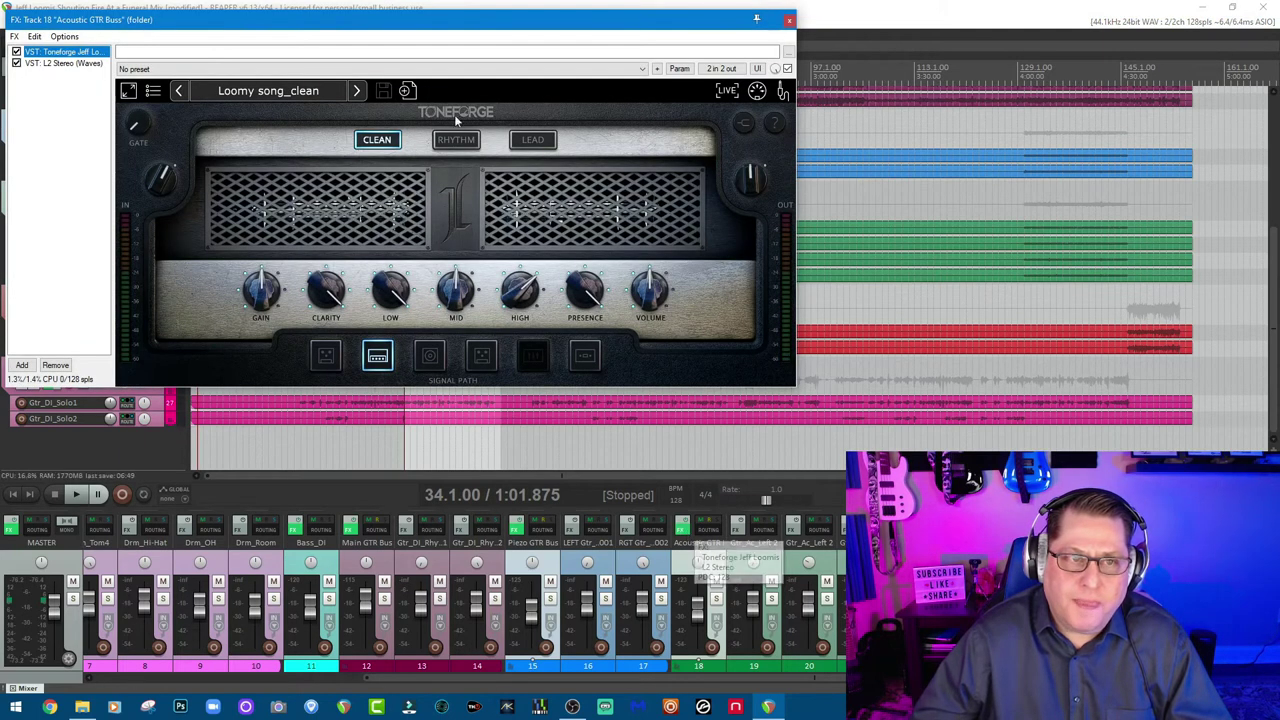
{"action": "left_click", "coordinate": [328, 358]}
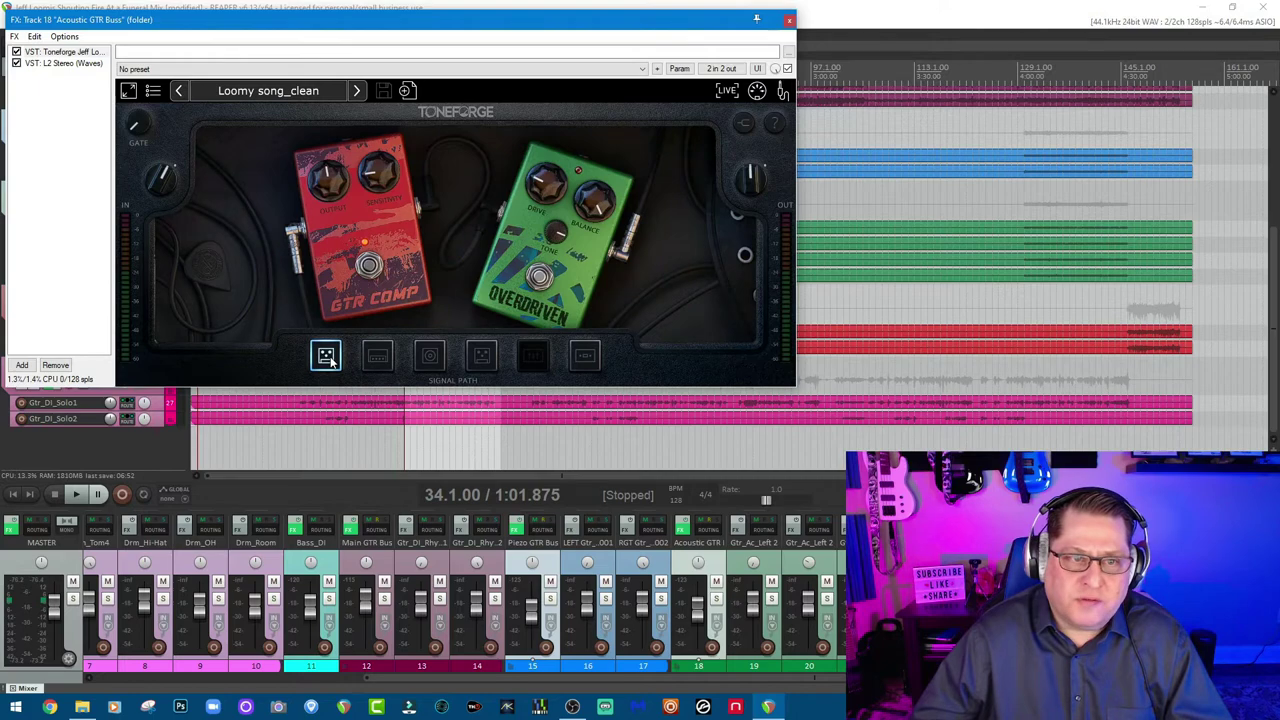
{"action": "left_click", "coordinate": [382, 360]}
{"action": "left_click", "coordinate": [432, 358]}
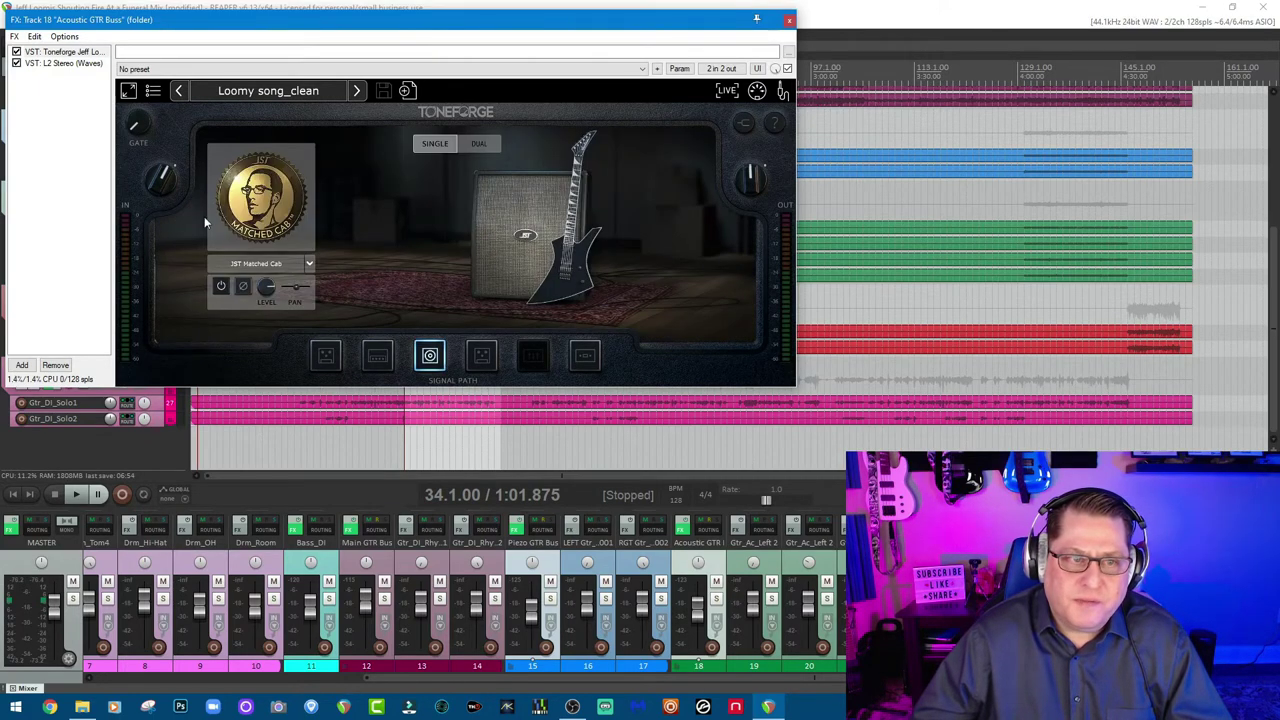
{"action": "left_click", "coordinate": [482, 356]}
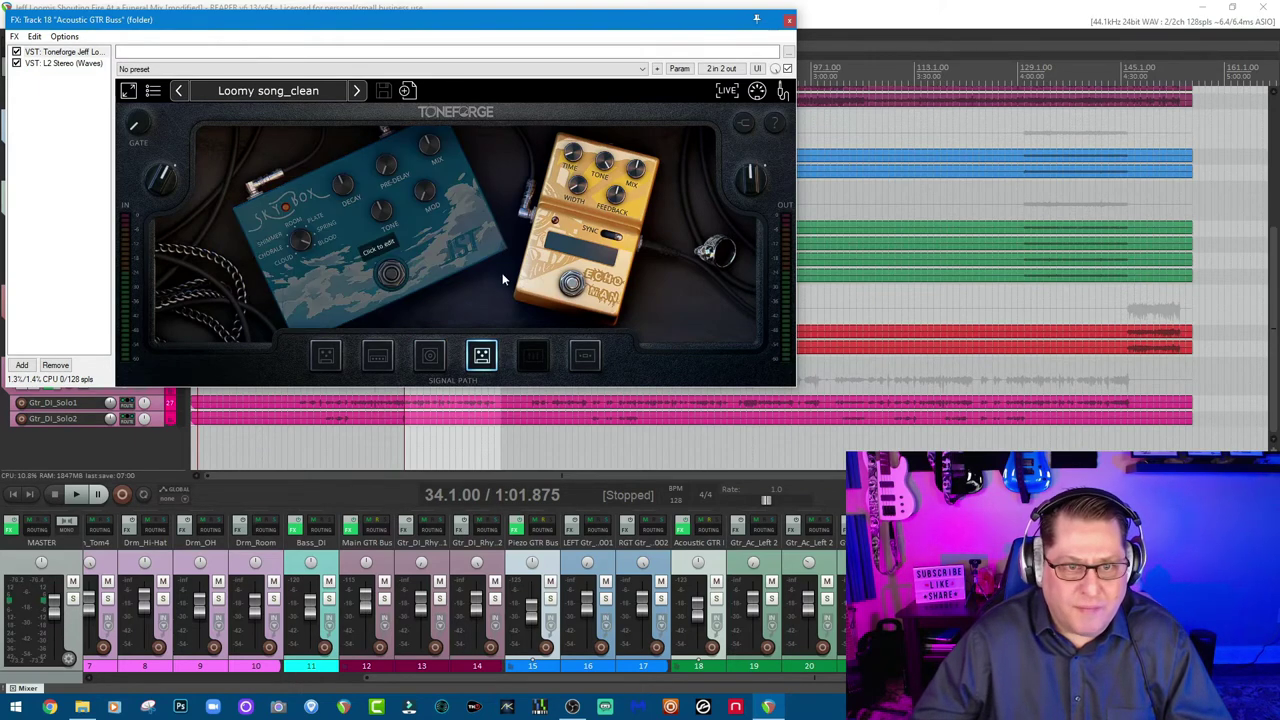
{"action": "left_click", "coordinate": [533, 361]}
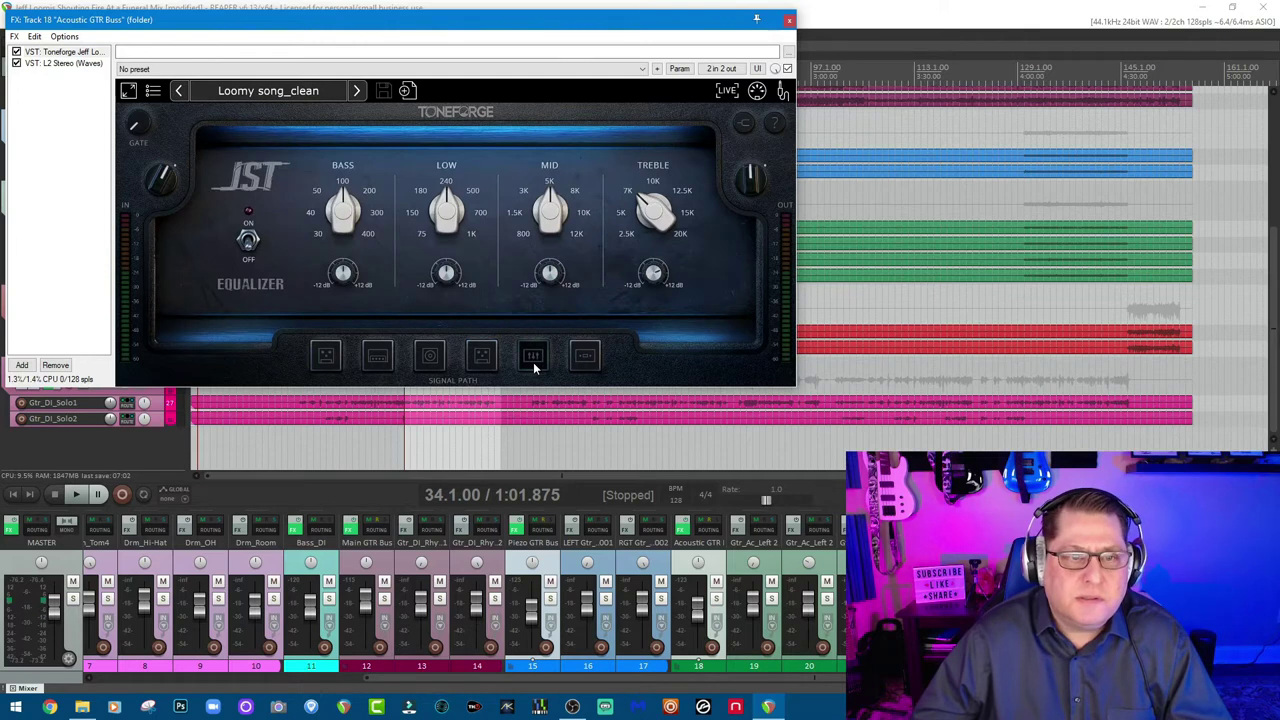
{"action": "left_click", "coordinate": [586, 358]}
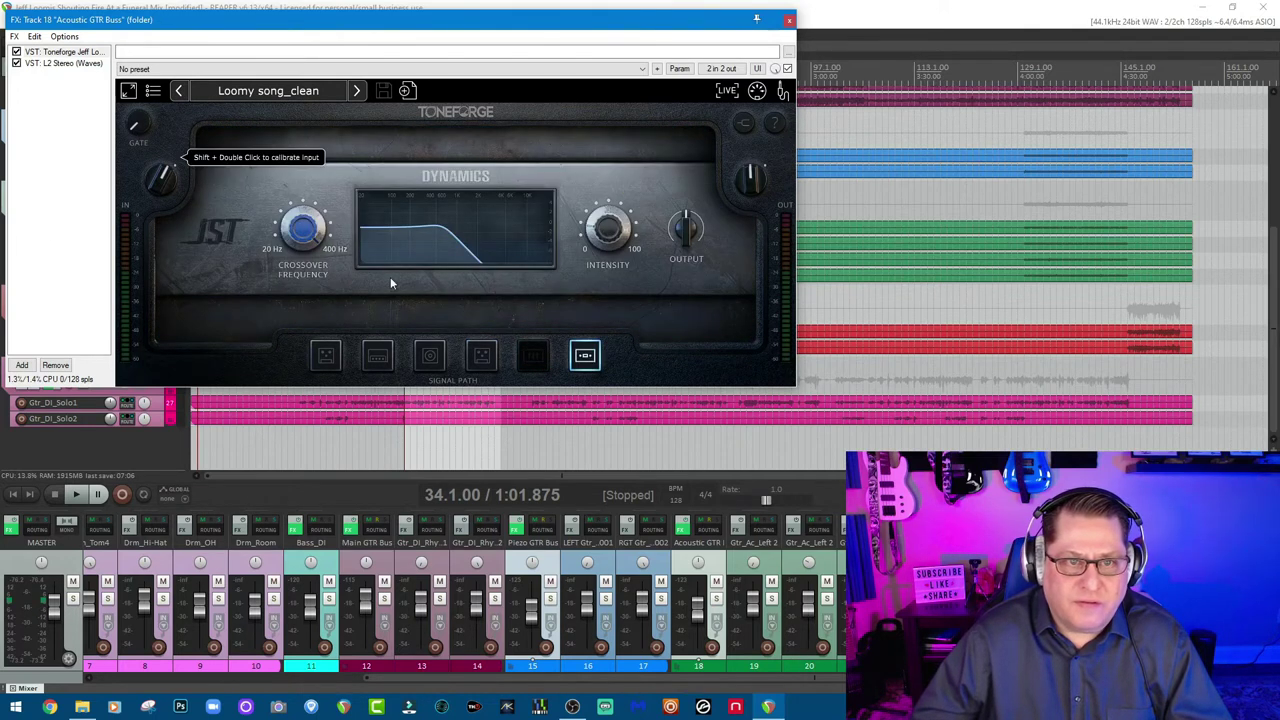
{"action": "left_click", "coordinate": [386, 365]}
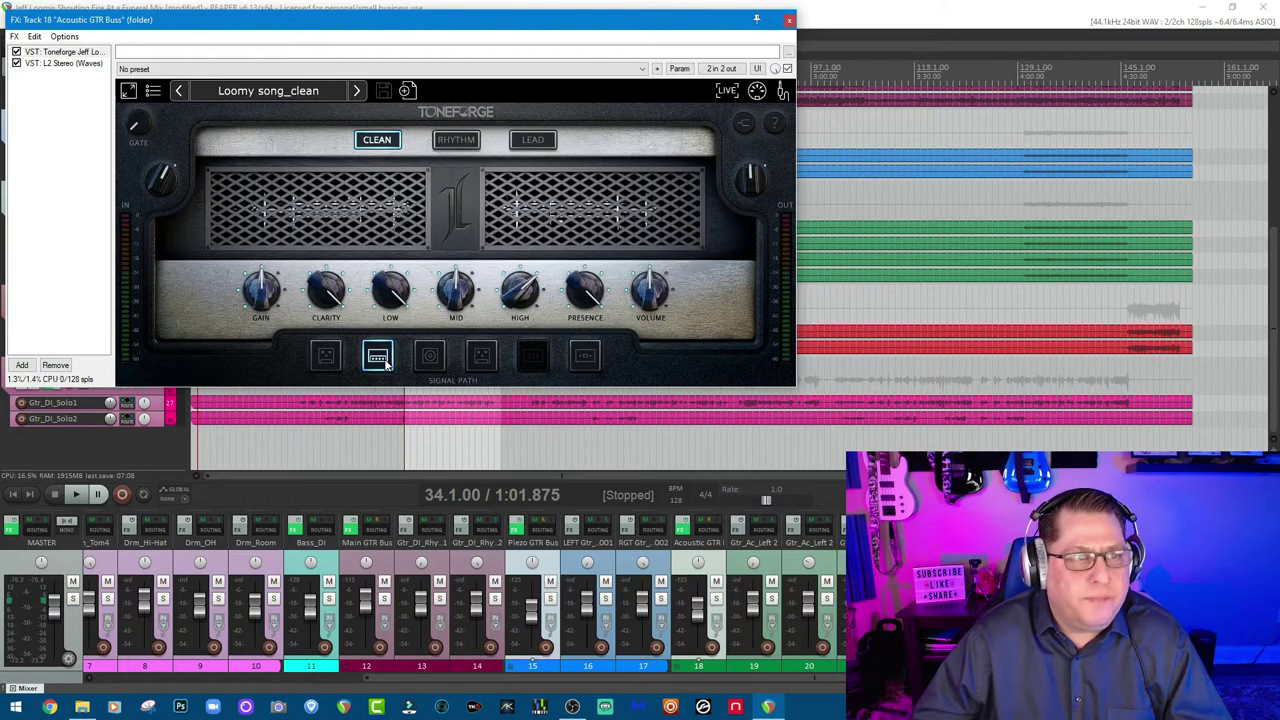
Check the L2 limiter on the Acoustic GTR Buss, return to Toneforge and close the effects chain
{"action": "left_click", "coordinate": [60, 63]}
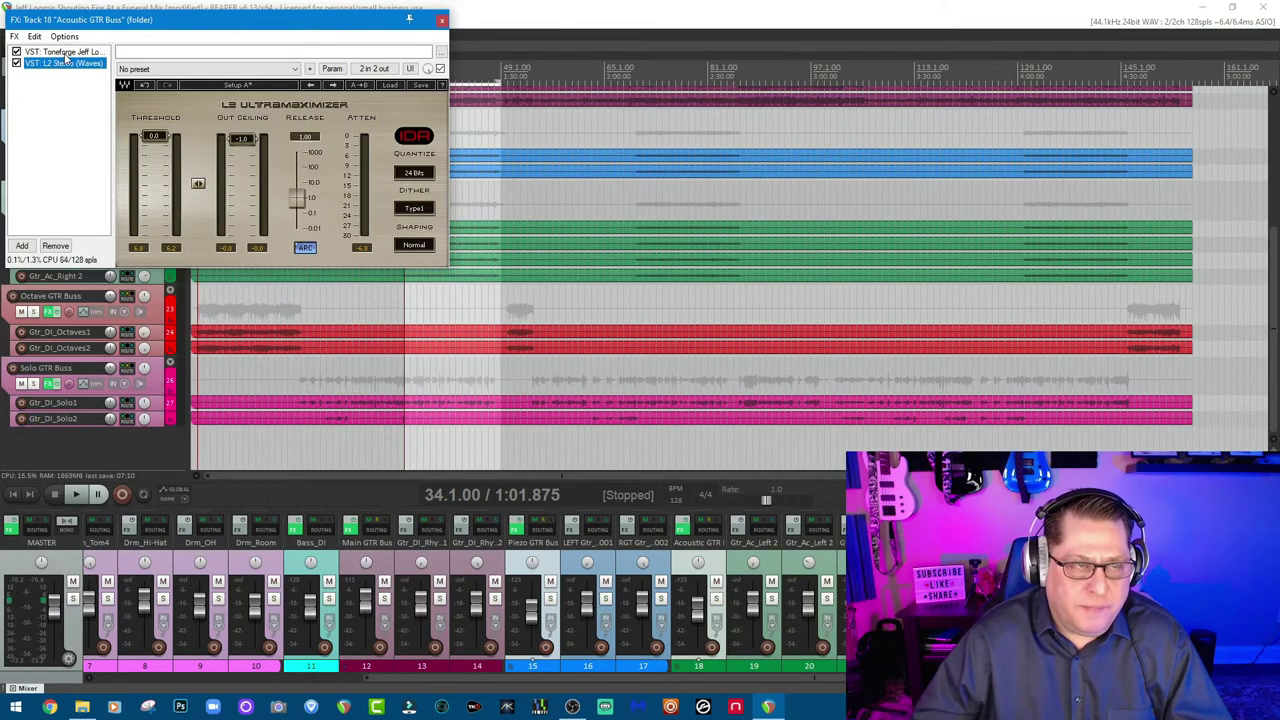
{"action": "left_click", "coordinate": [64, 53]}
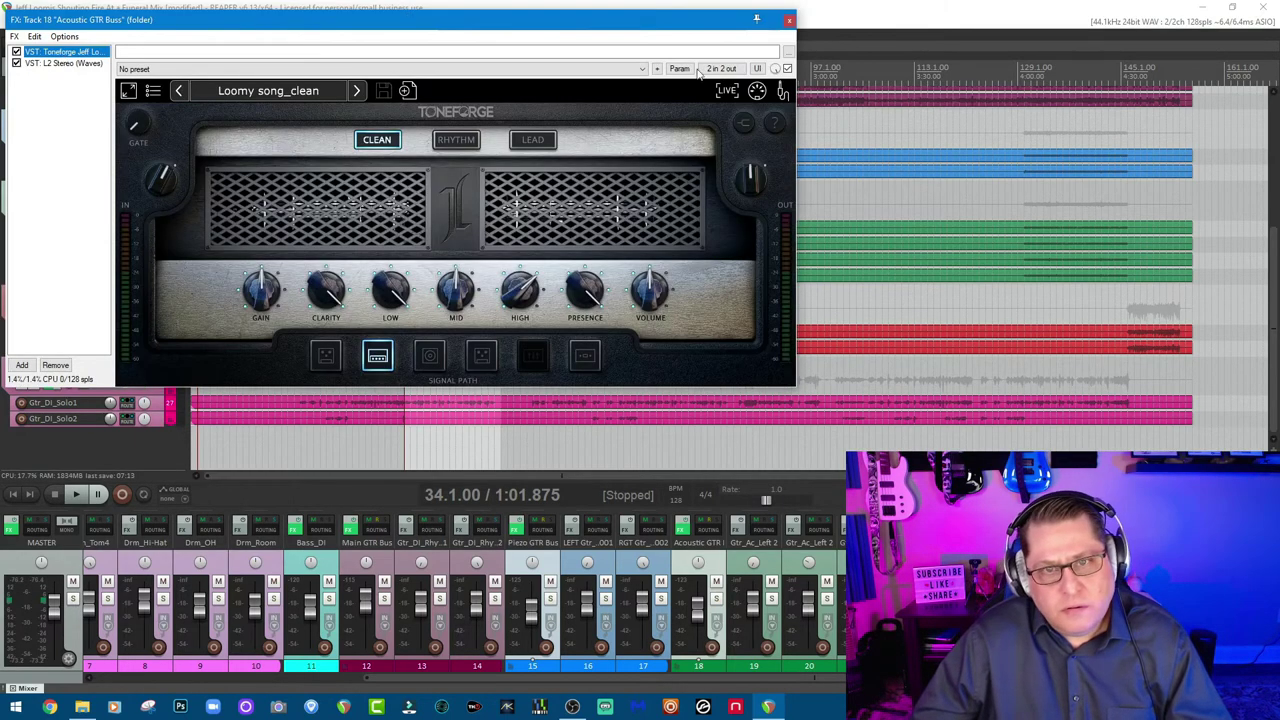
{"action": "left_click", "coordinate": [789, 22]}
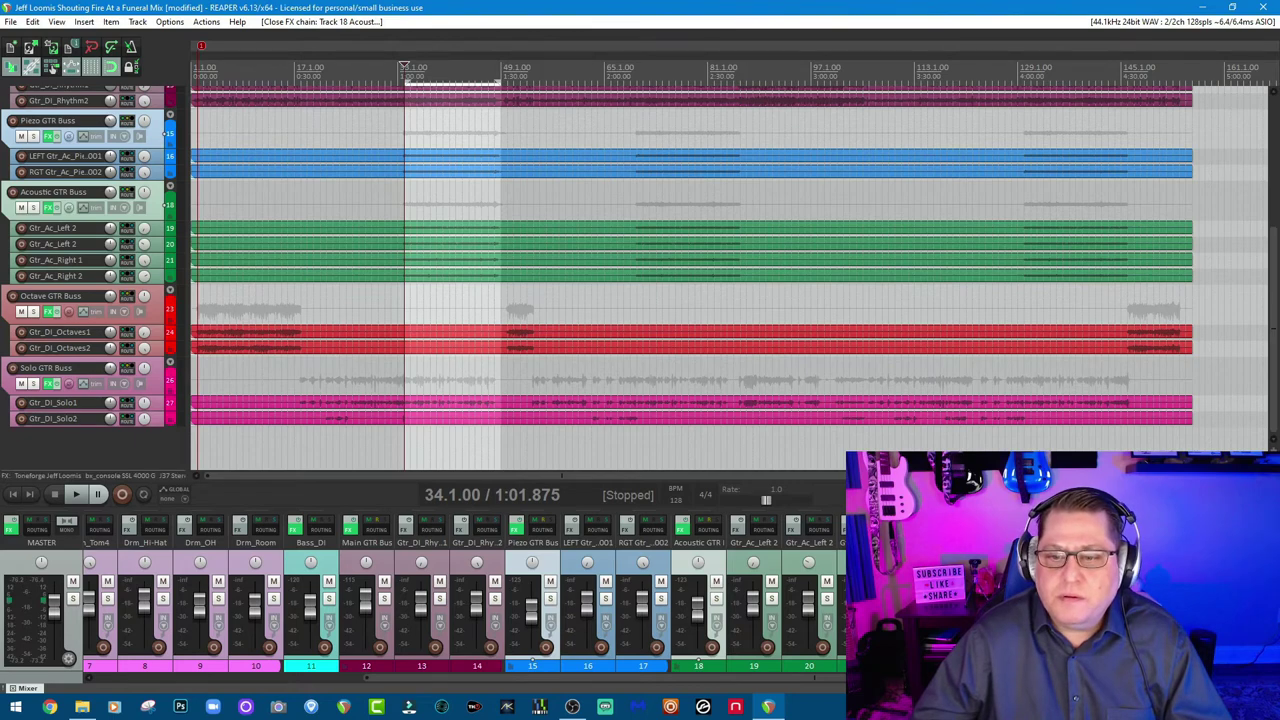
Open the Octave GTR Buss effects chain and review Toneforge's input pedals, amp, dual cabinets, reverb and delay pedals, equalizer and dynamics, ending on the amp
{"action": "left_click", "coordinate": [127, 295]}
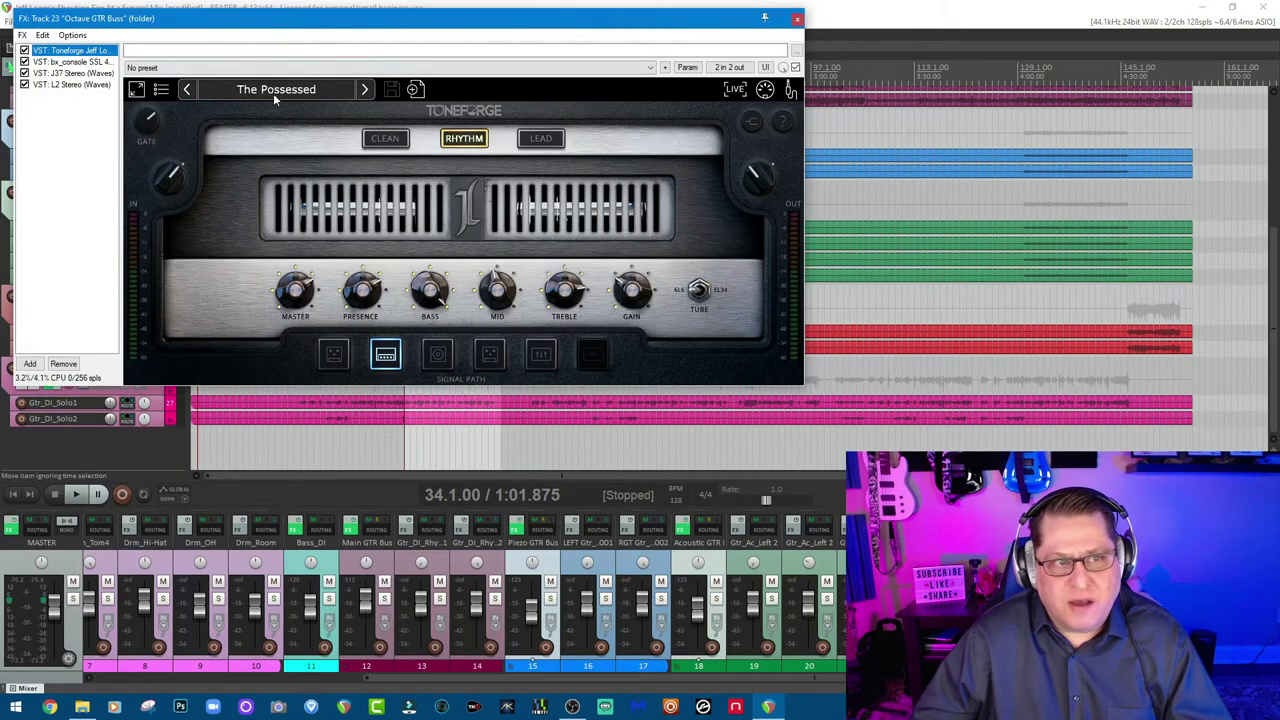
{"action": "left_click", "coordinate": [332, 356]}
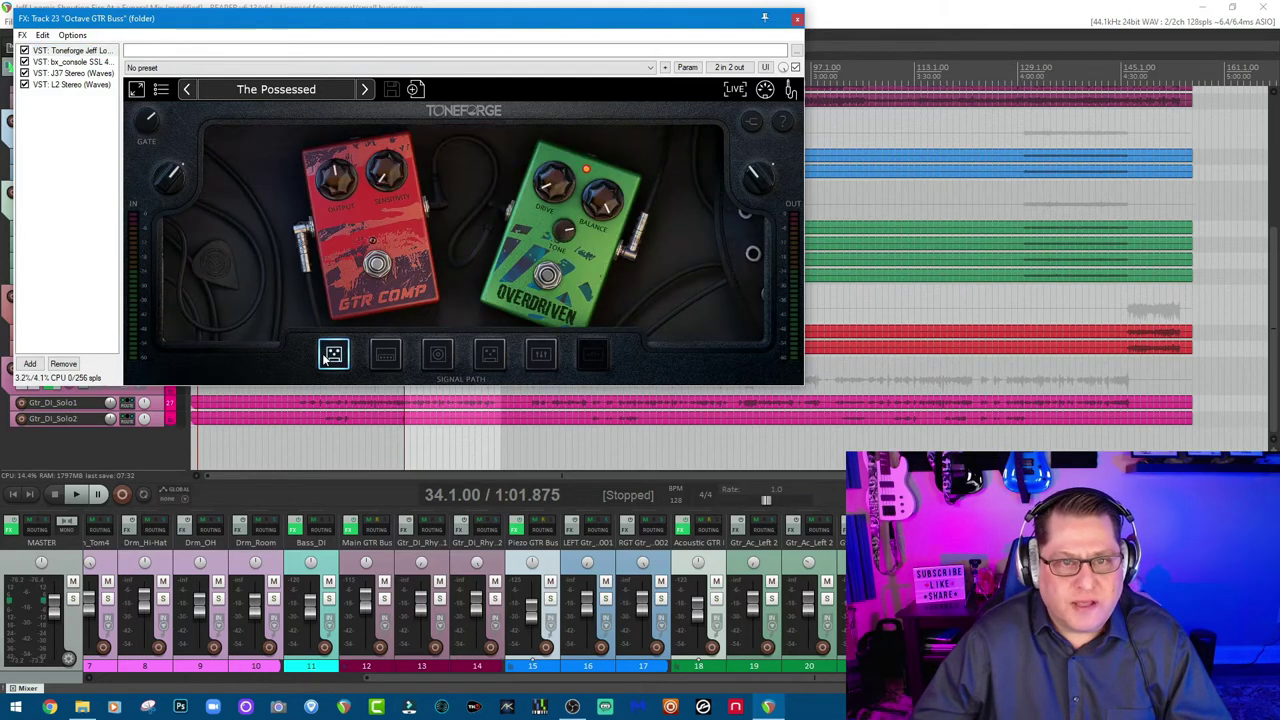
{"action": "left_click", "coordinate": [386, 356]}
{"action": "left_click", "coordinate": [437, 356]}
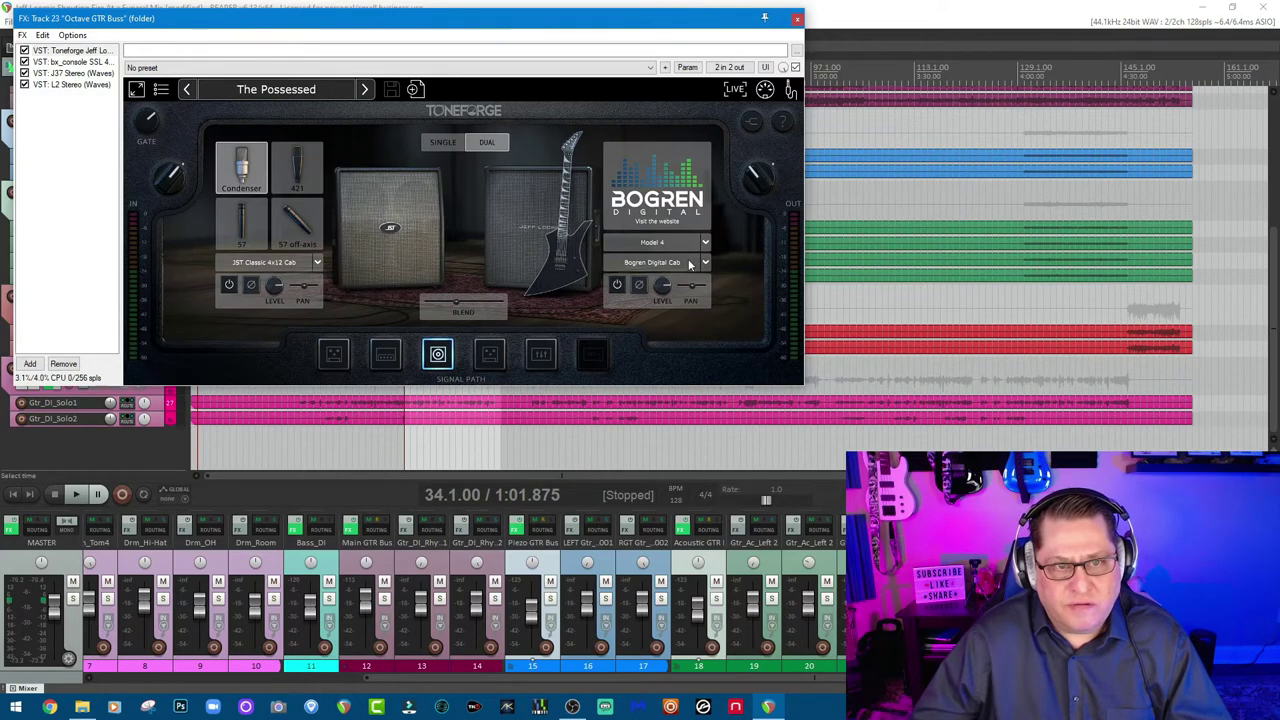
{"action": "left_click", "coordinate": [490, 355]}
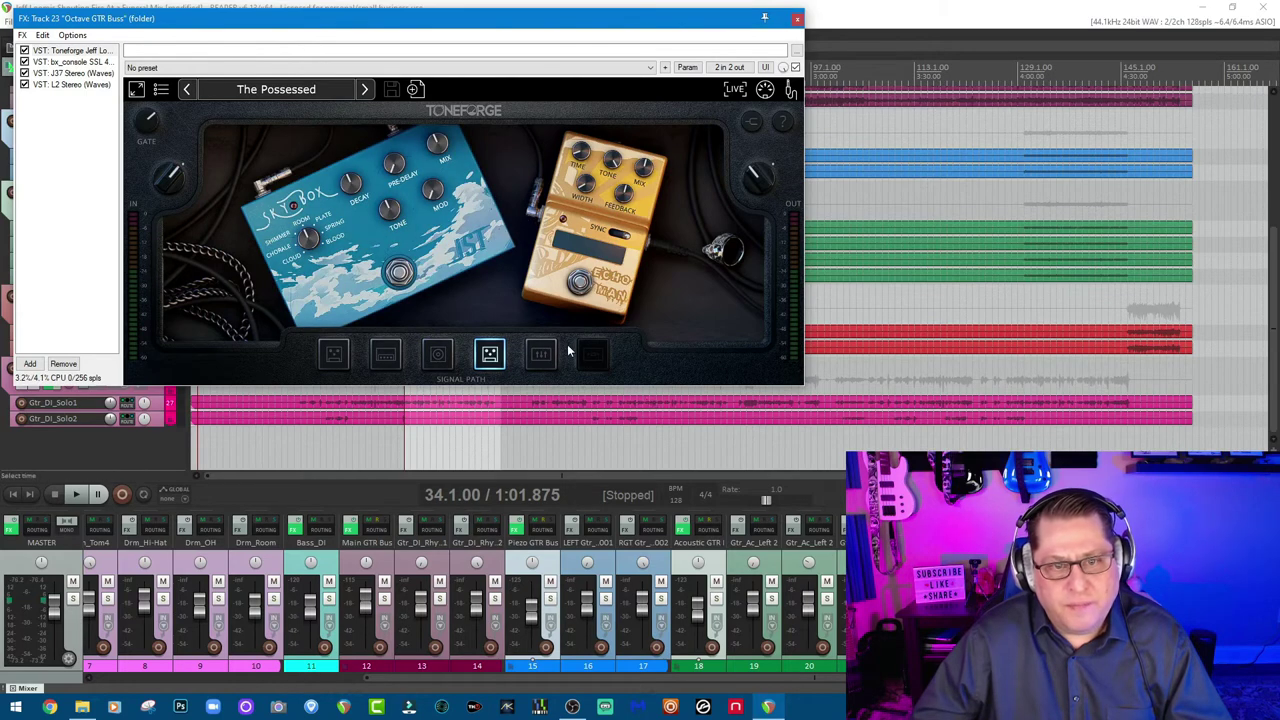
{"action": "left_click", "coordinate": [541, 355]}
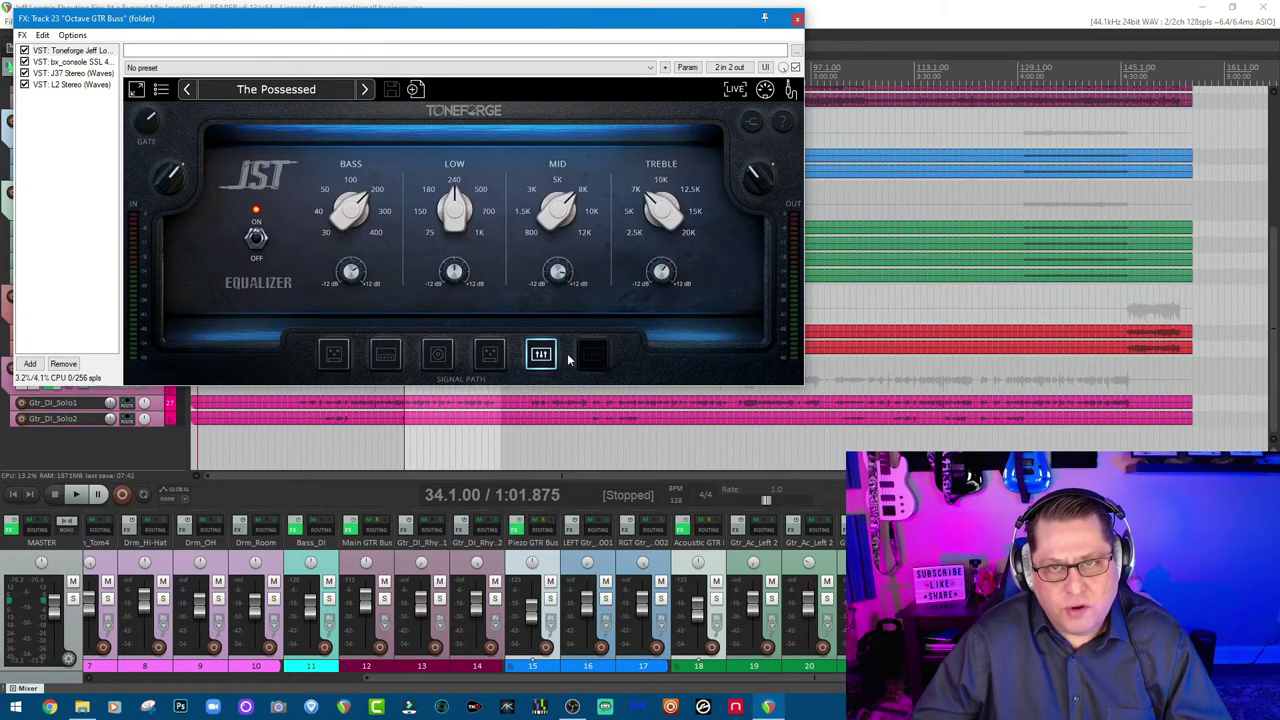
{"action": "left_click", "coordinate": [593, 355]}
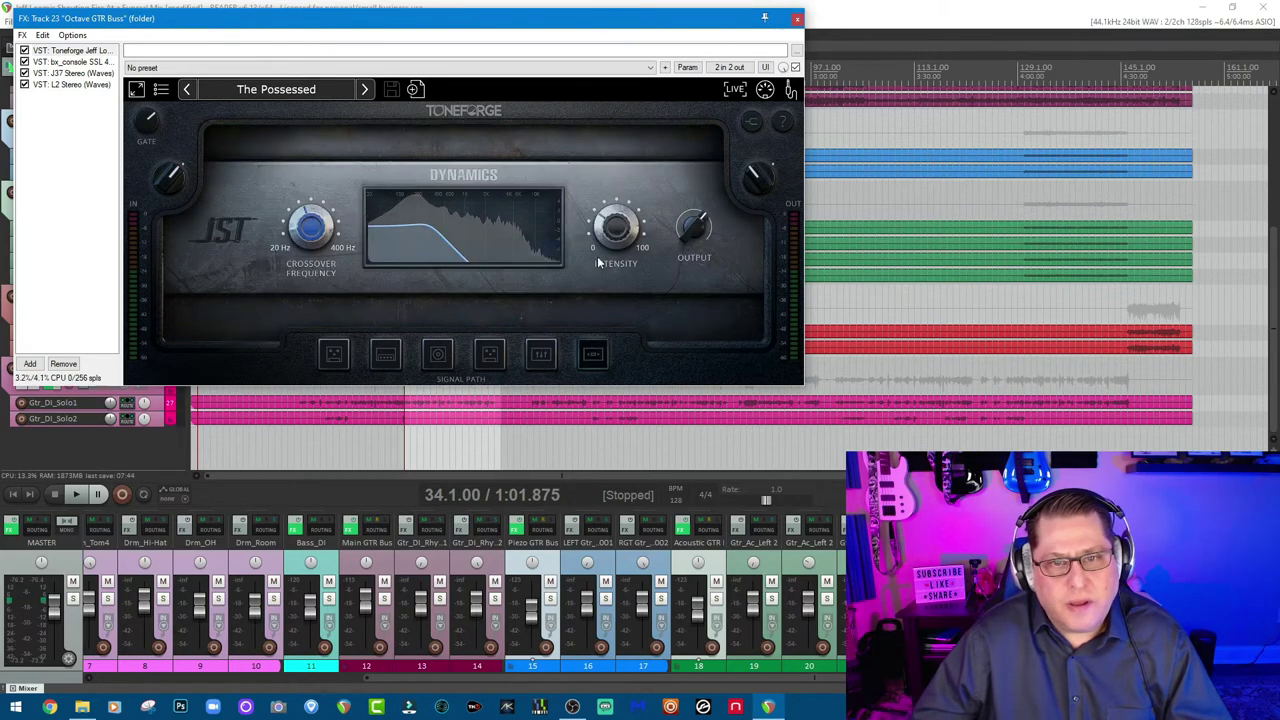
{"action": "left_click", "coordinate": [386, 355]}
Review the bx_console SSL 4000 G, J37 tape and L2 limiter on the Octave GTR Buss, return to Toneforge and close the chain
{"action": "left_click", "coordinate": [77, 63]}
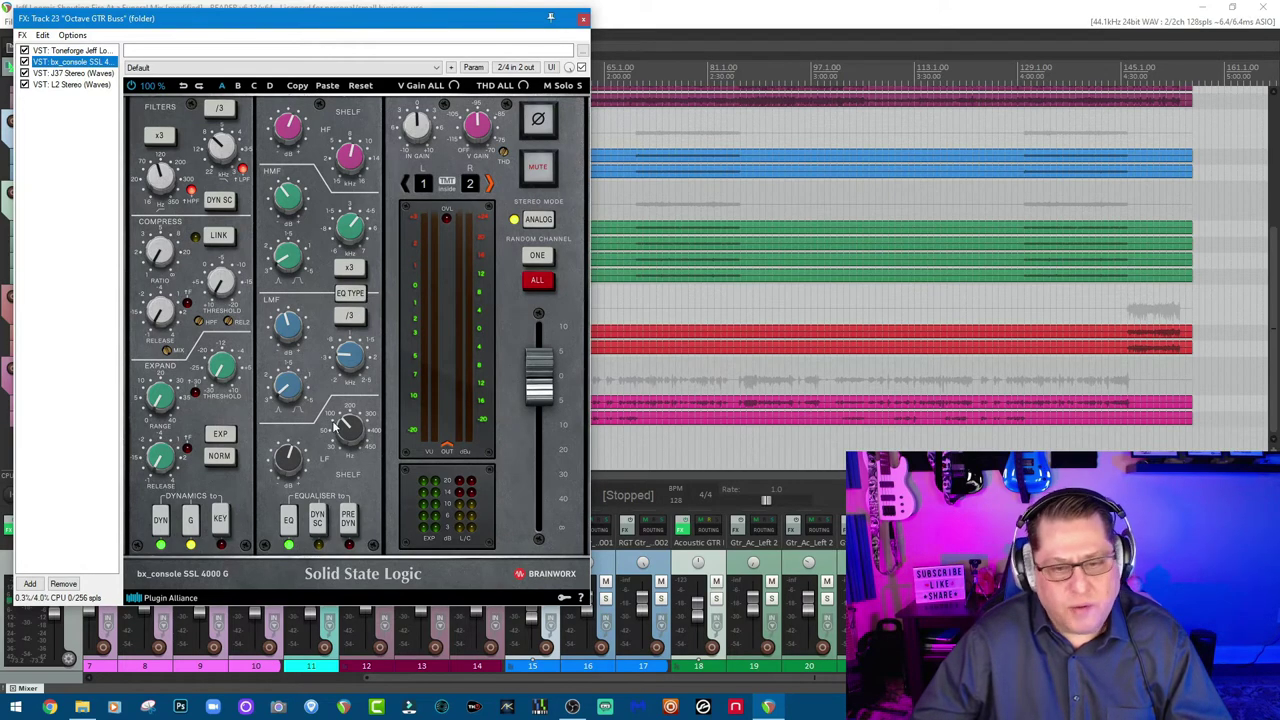
{"action": "left_click", "coordinate": [60, 73]}
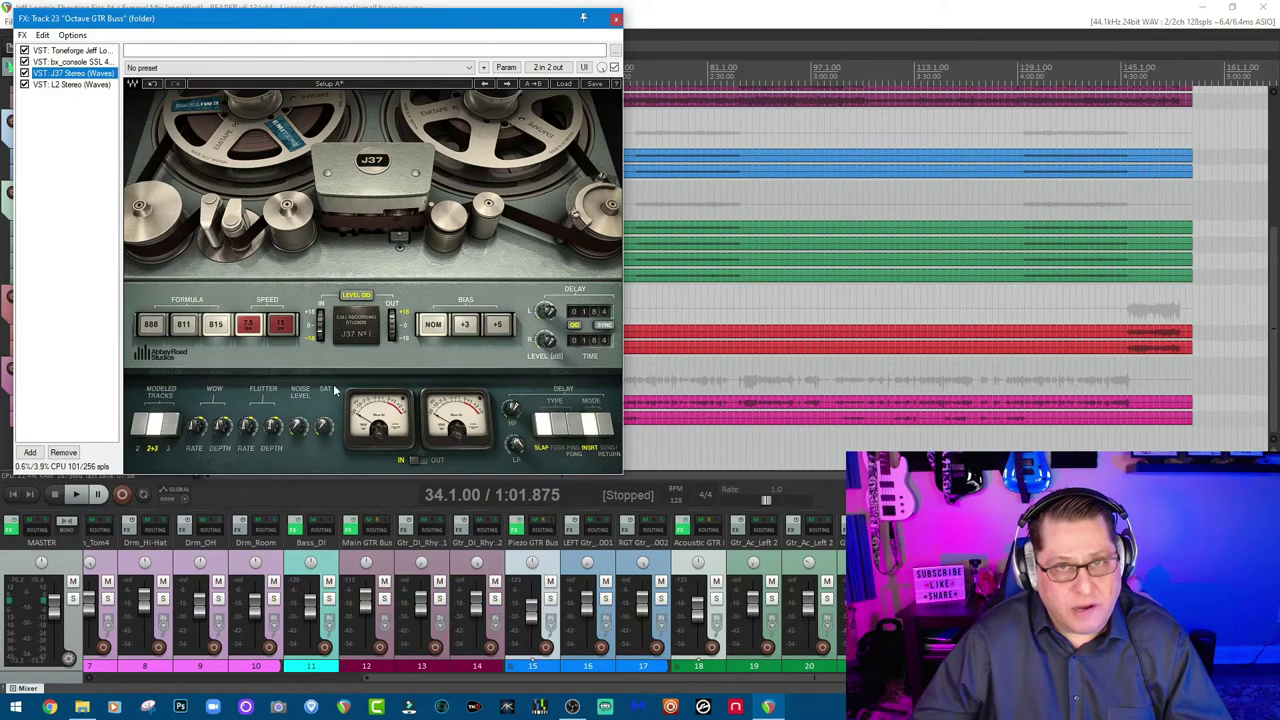
{"action": "left_click", "coordinate": [86, 85]}
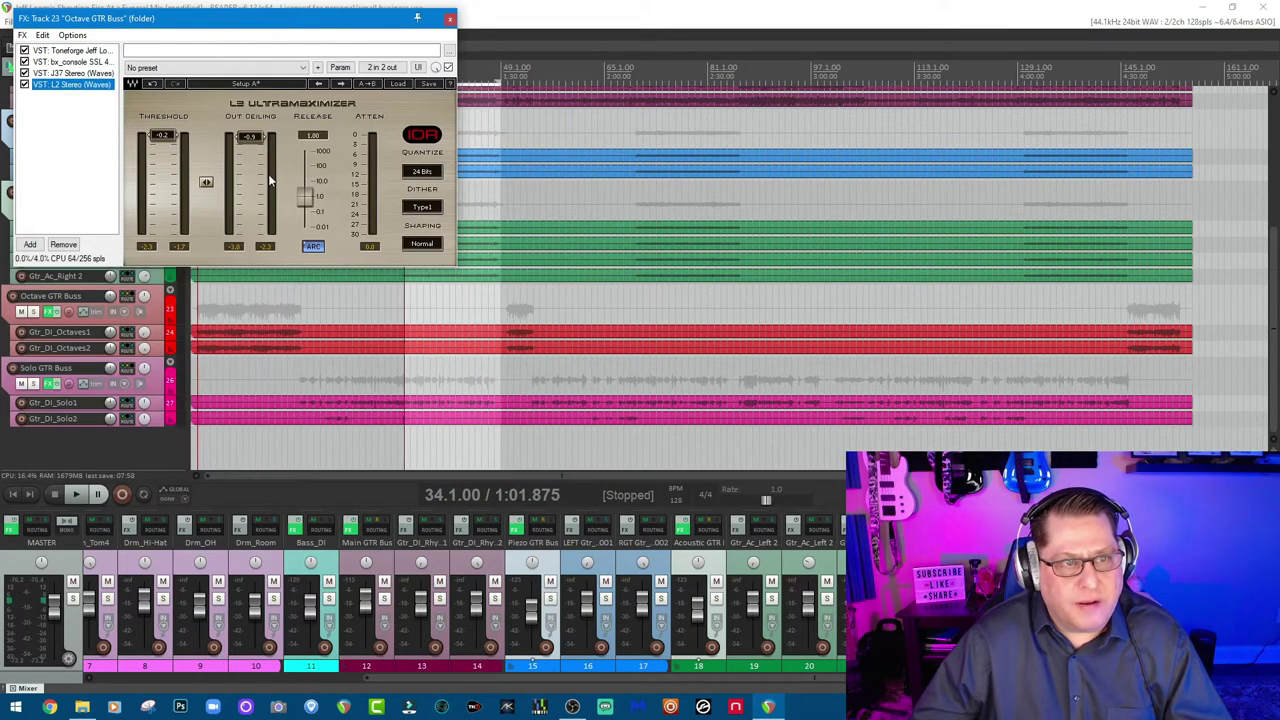
{"action": "left_click", "coordinate": [78, 51]}
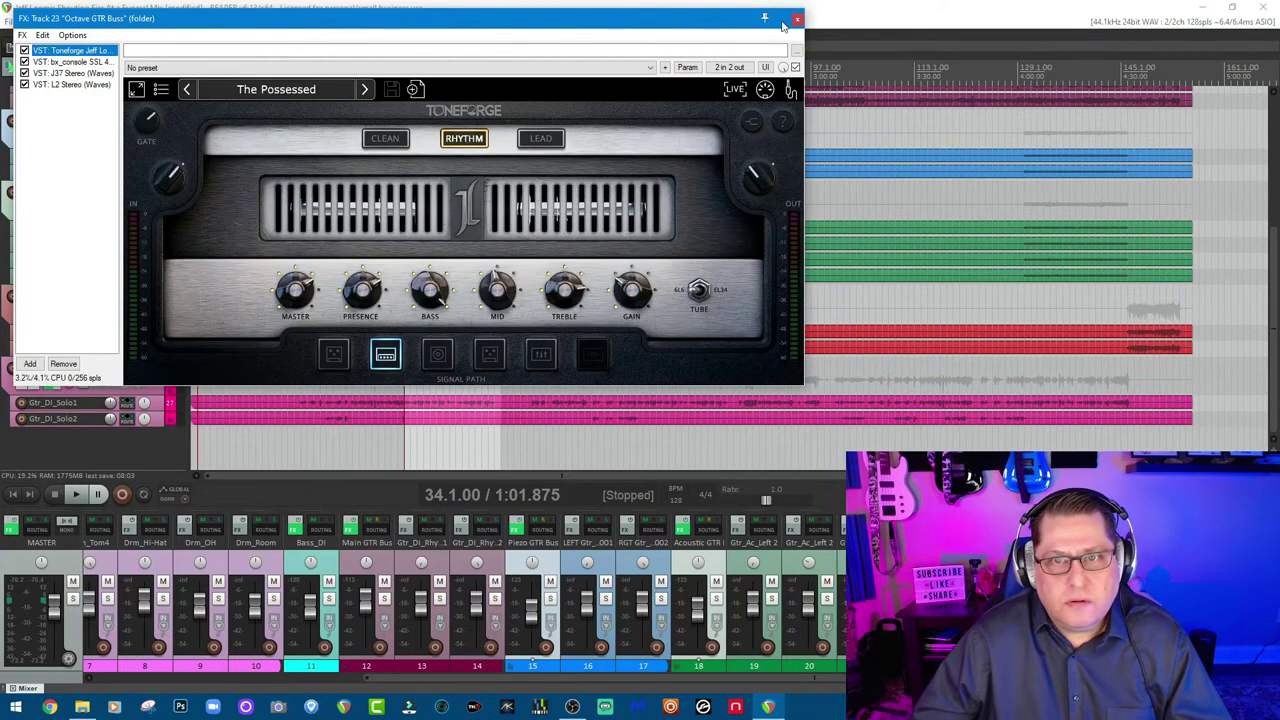
{"action": "left_click", "coordinate": [797, 20]}
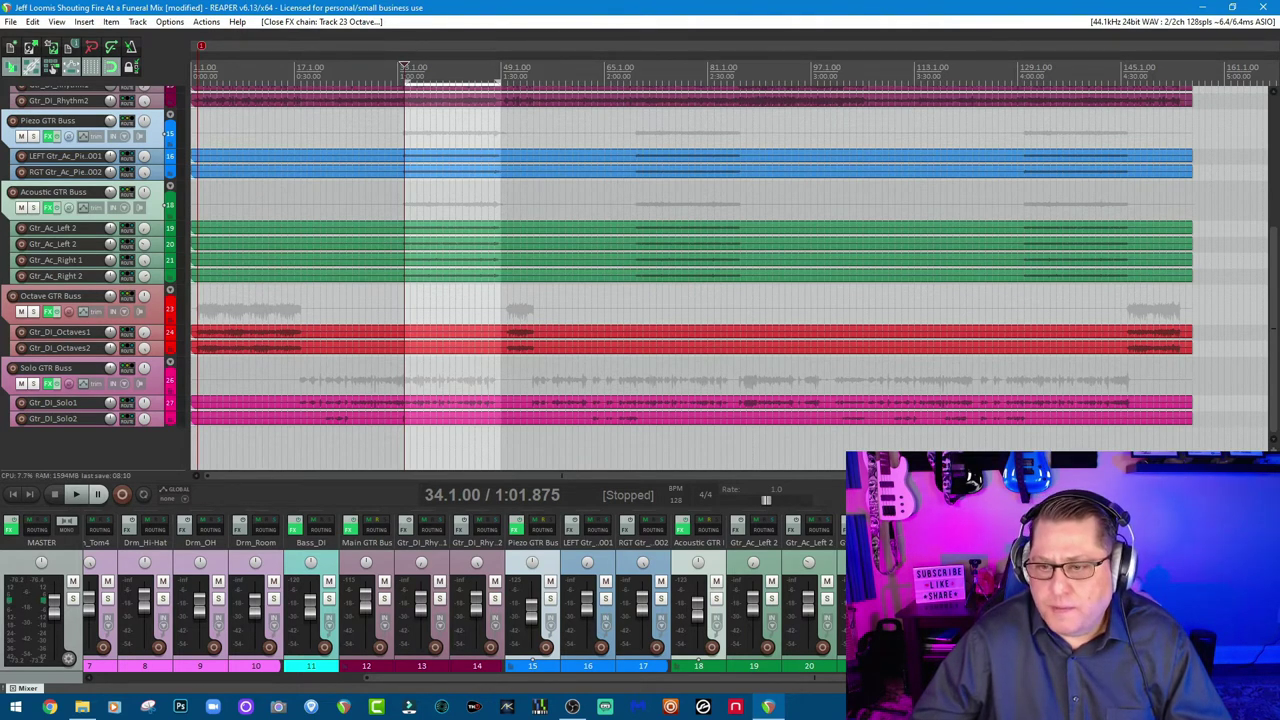
Open the Solo GTR Buss effects chain and review Toneforge's input pedals, amp, cabinet, reverb and delay pedals, equalizer and dynamics, ending on the amp
{"action": "left_click", "coordinate": [48, 384]}
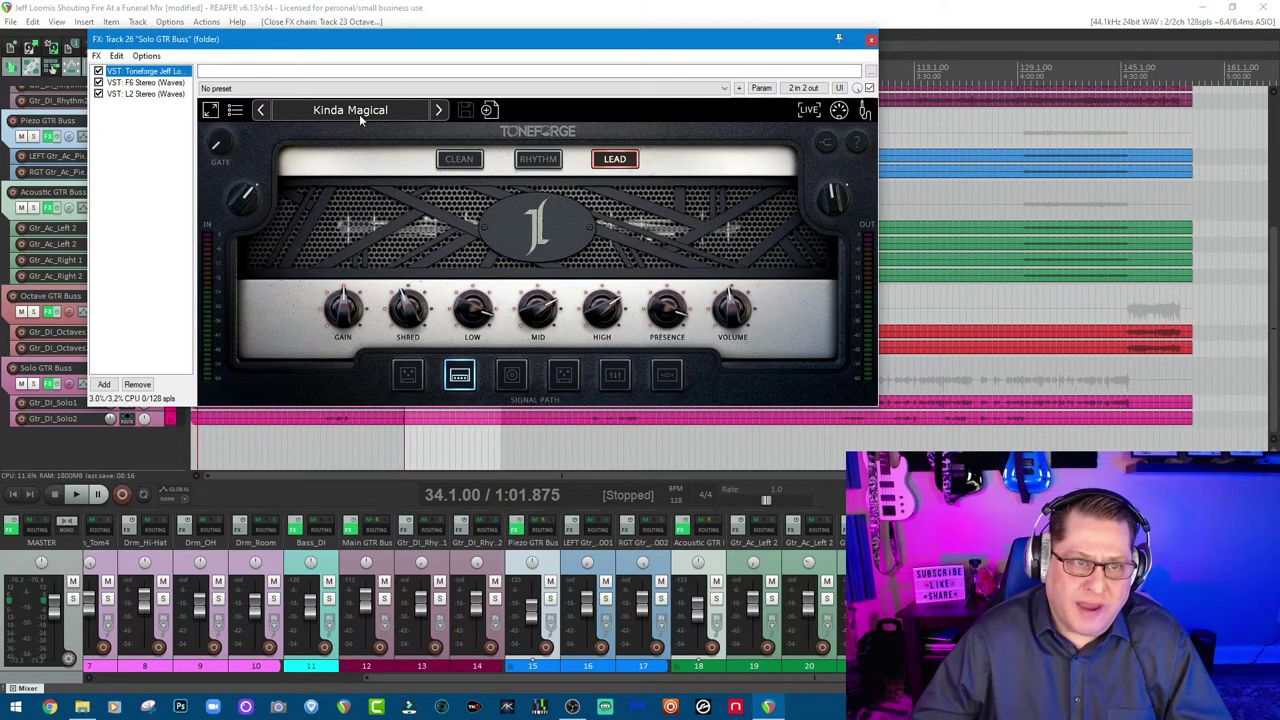
{"action": "left_click", "coordinate": [407, 380]}
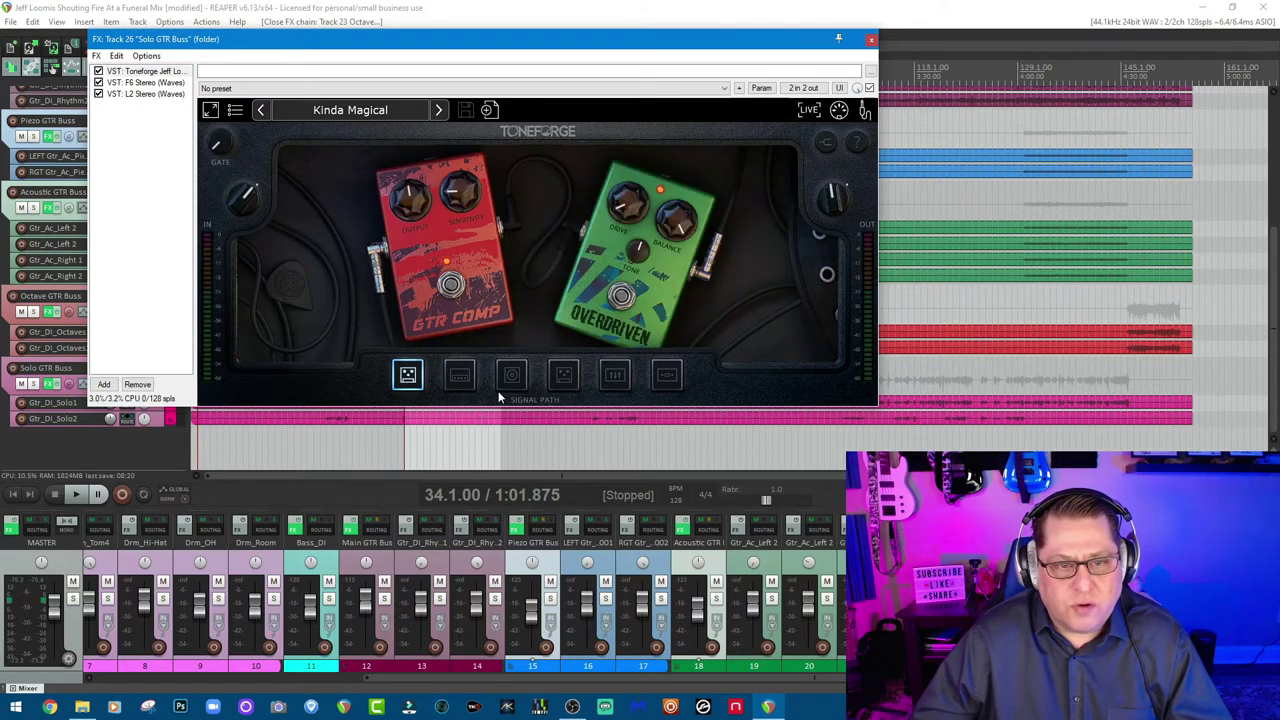
{"action": "left_click", "coordinate": [470, 379]}
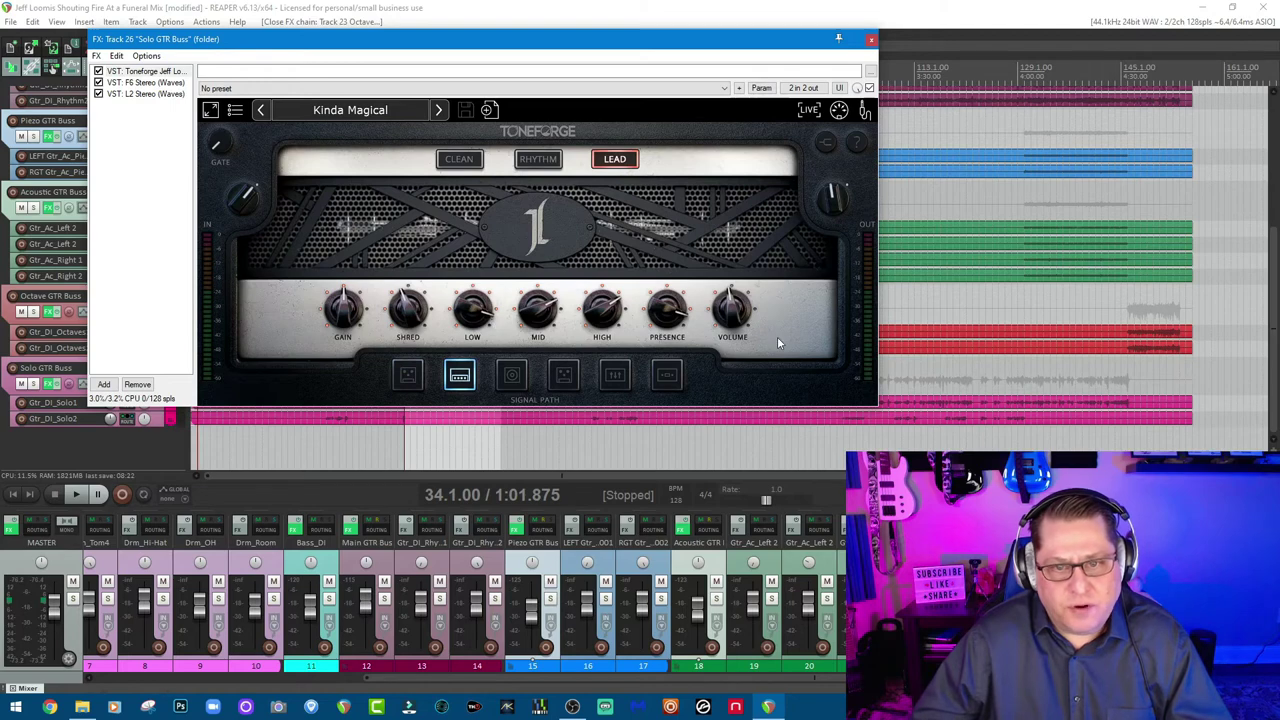
{"action": "left_click", "coordinate": [518, 376]}
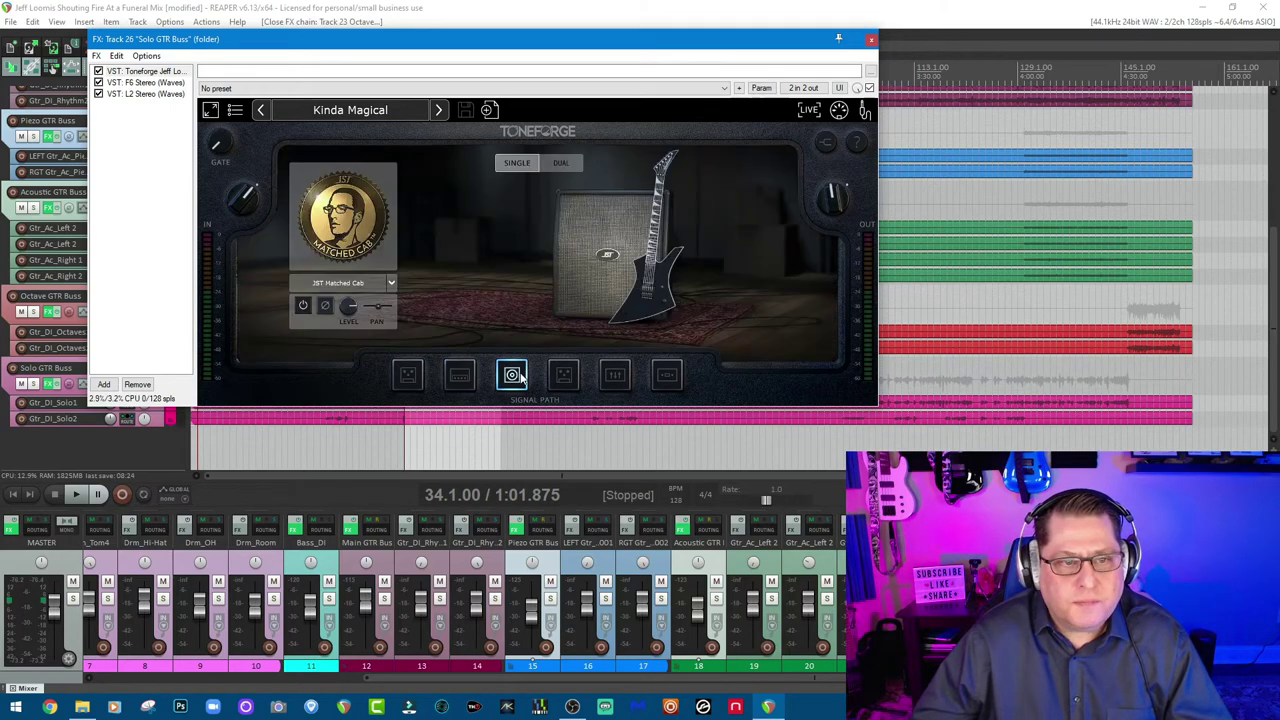
{"action": "left_click", "coordinate": [565, 378]}
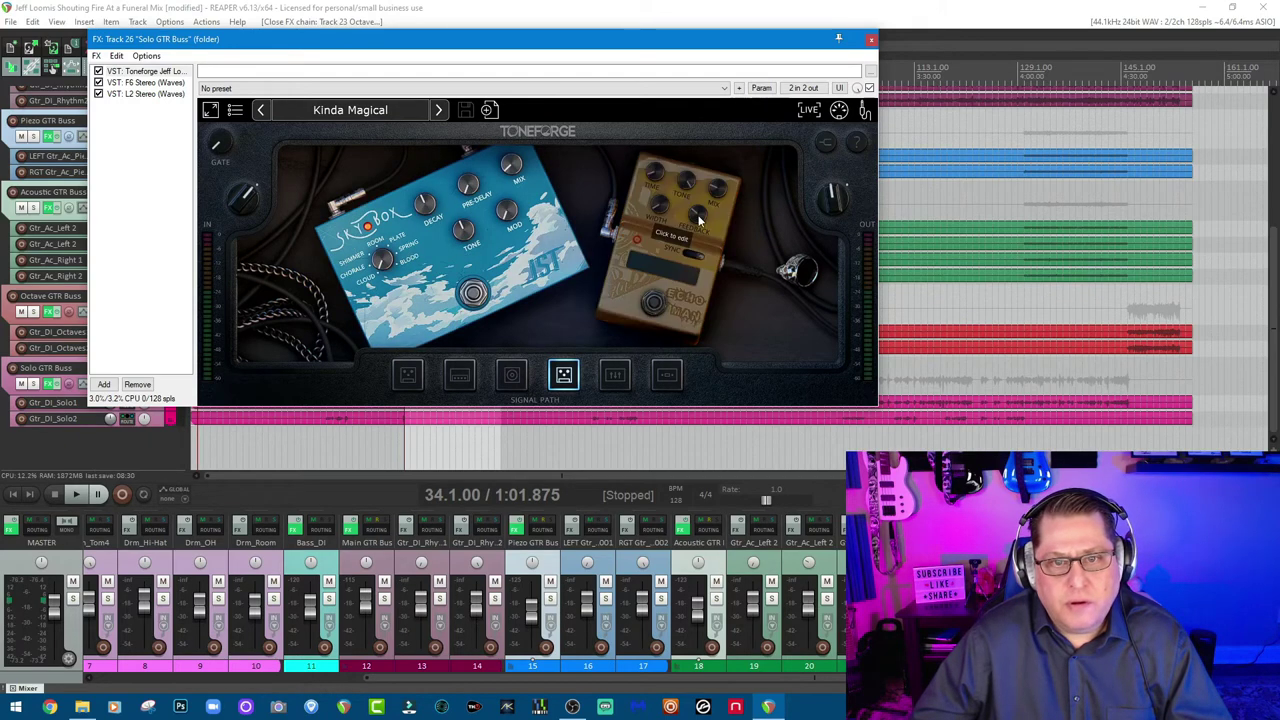
{"action": "left_click", "coordinate": [614, 378]}
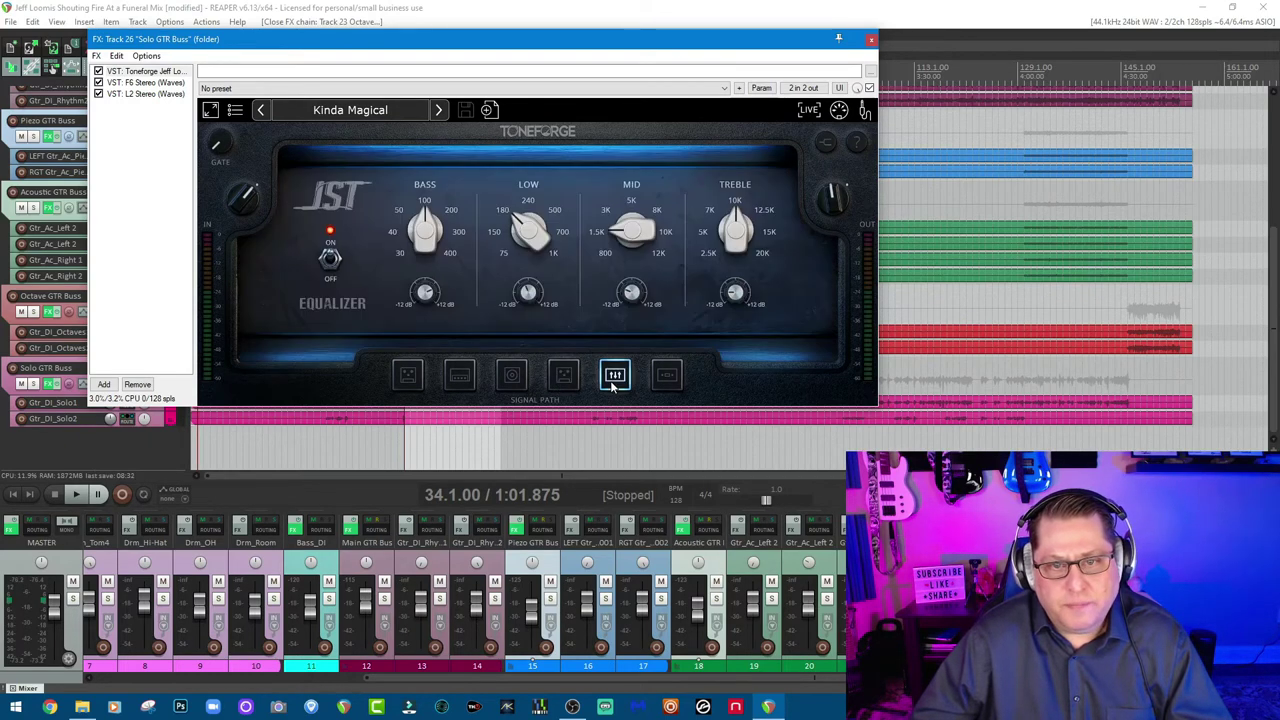
{"action": "left_click", "coordinate": [666, 376]}
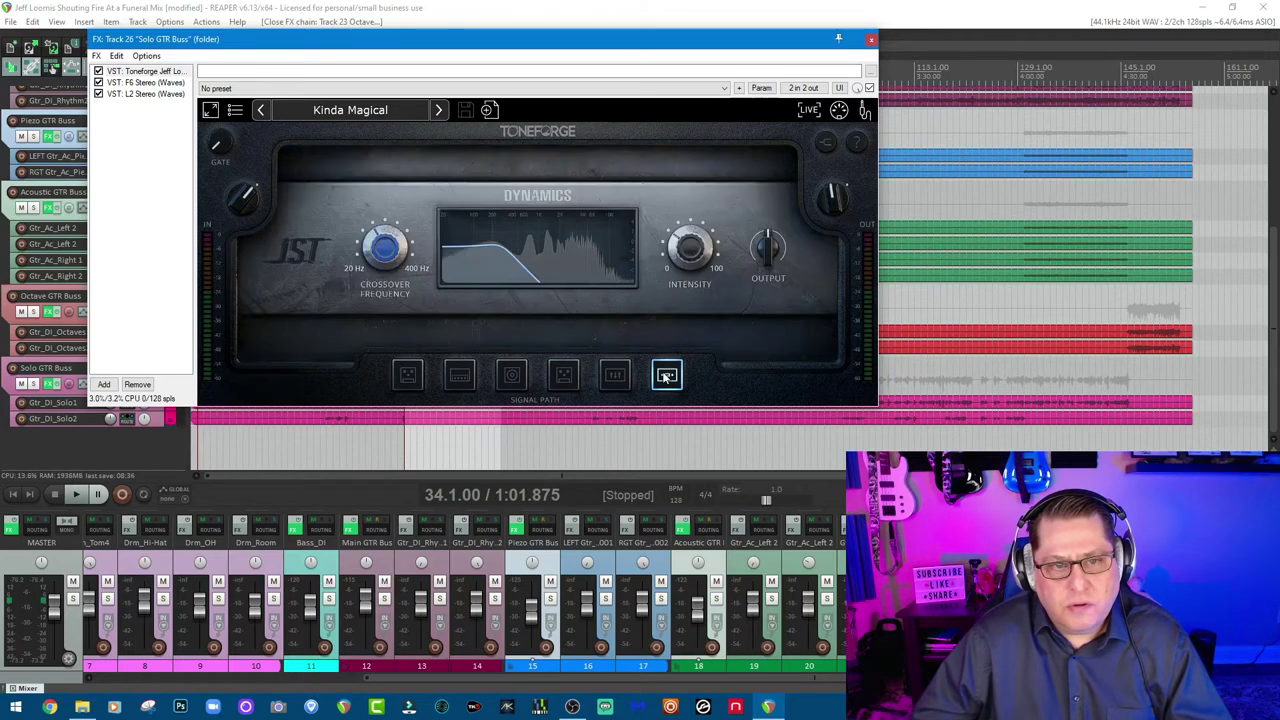
{"action": "left_click", "coordinate": [455, 378]}
Review F6 equalizer band 5 and the L2 limiter on the Solo GTR Buss, return to Toneforge and close the effects chain
{"action": "left_click", "coordinate": [150, 83]}
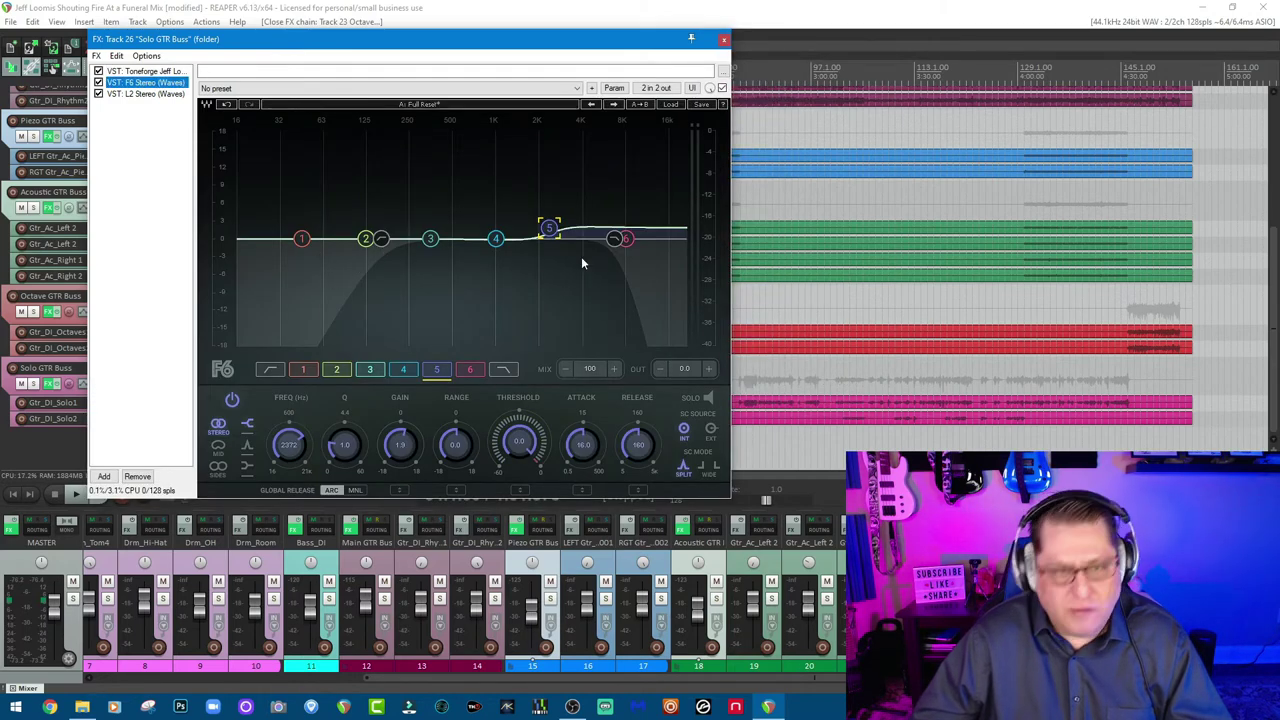
{"action": "left_click", "coordinate": [550, 228]}
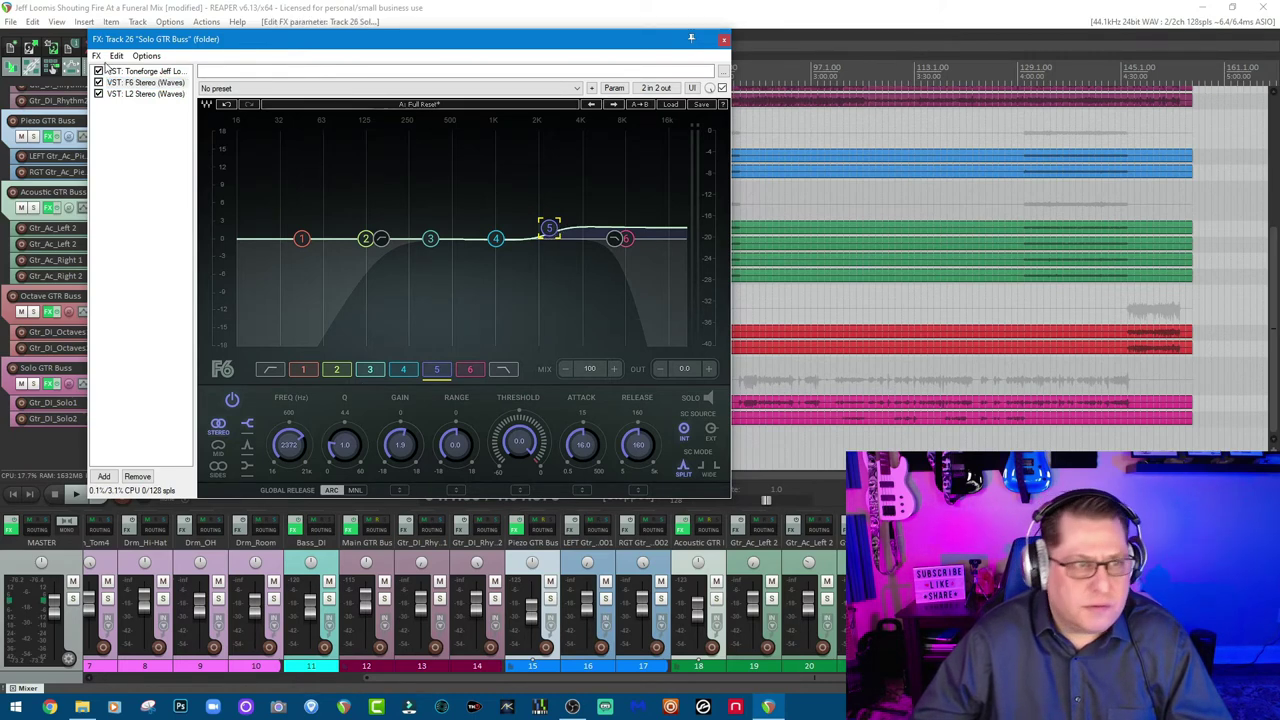
{"action": "left_click", "coordinate": [127, 96]}
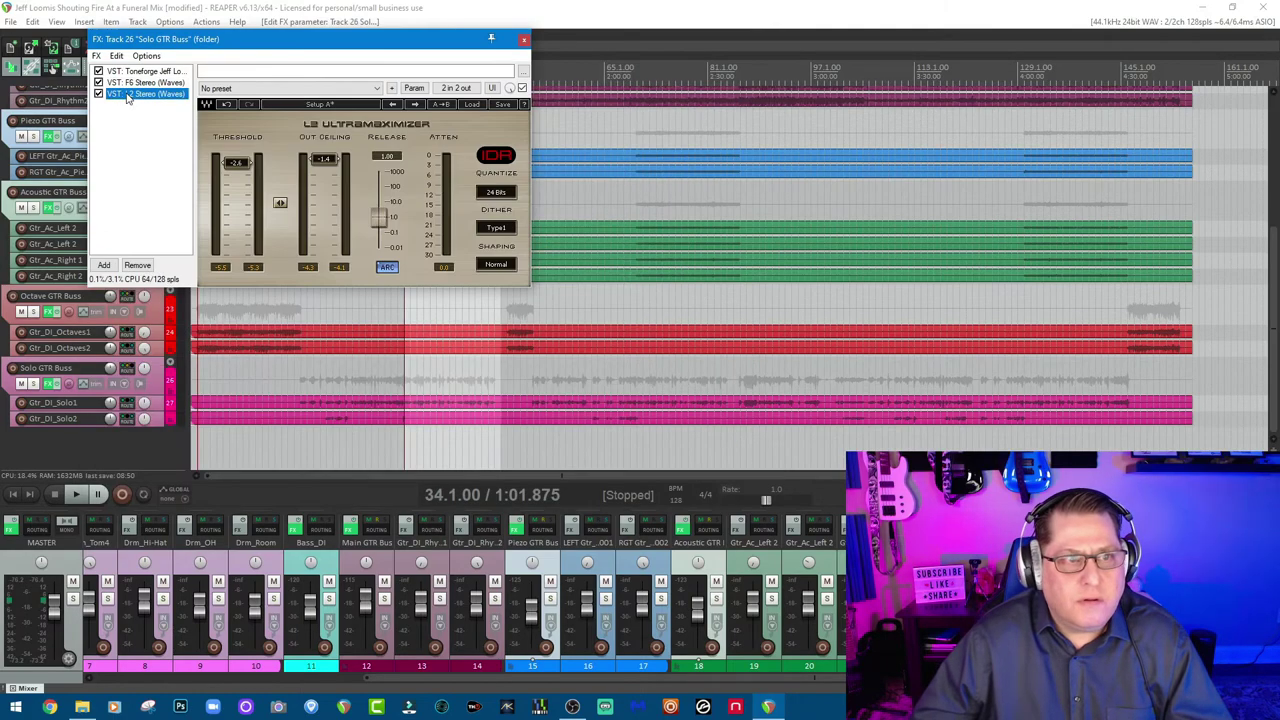
{"action": "left_click", "coordinate": [150, 72]}
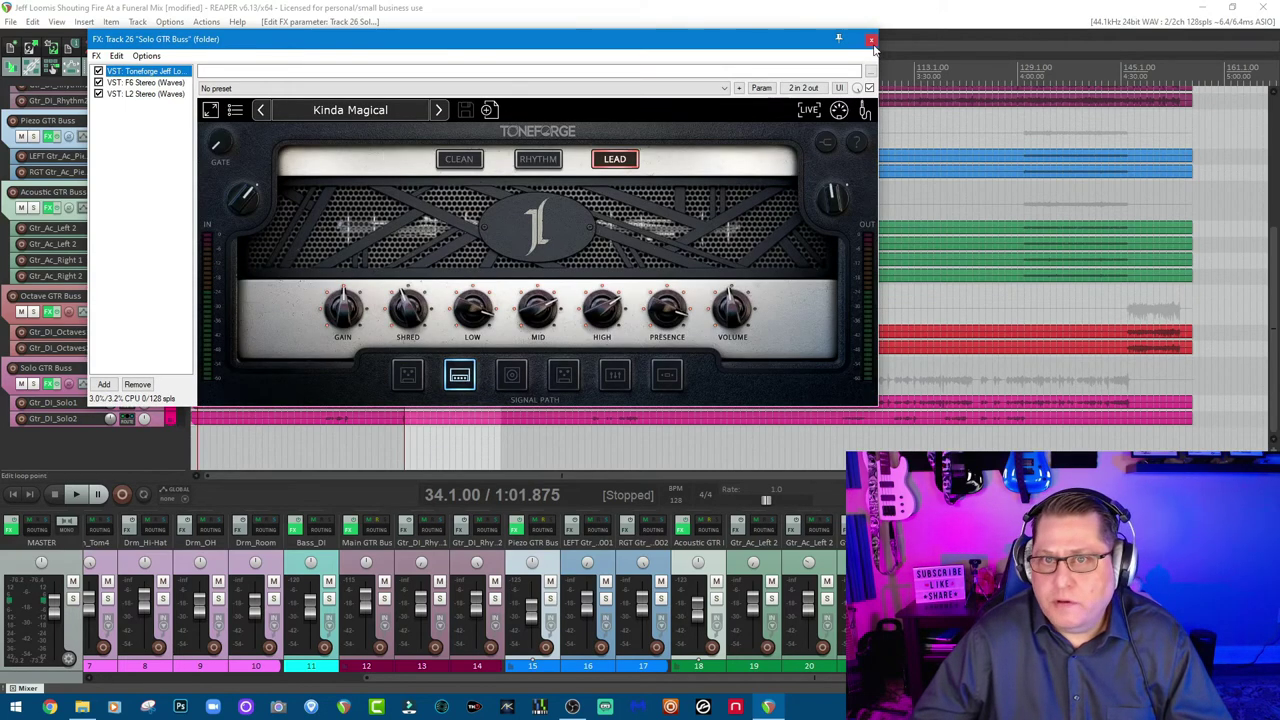
{"action": "left_click", "coordinate": [871, 40]}
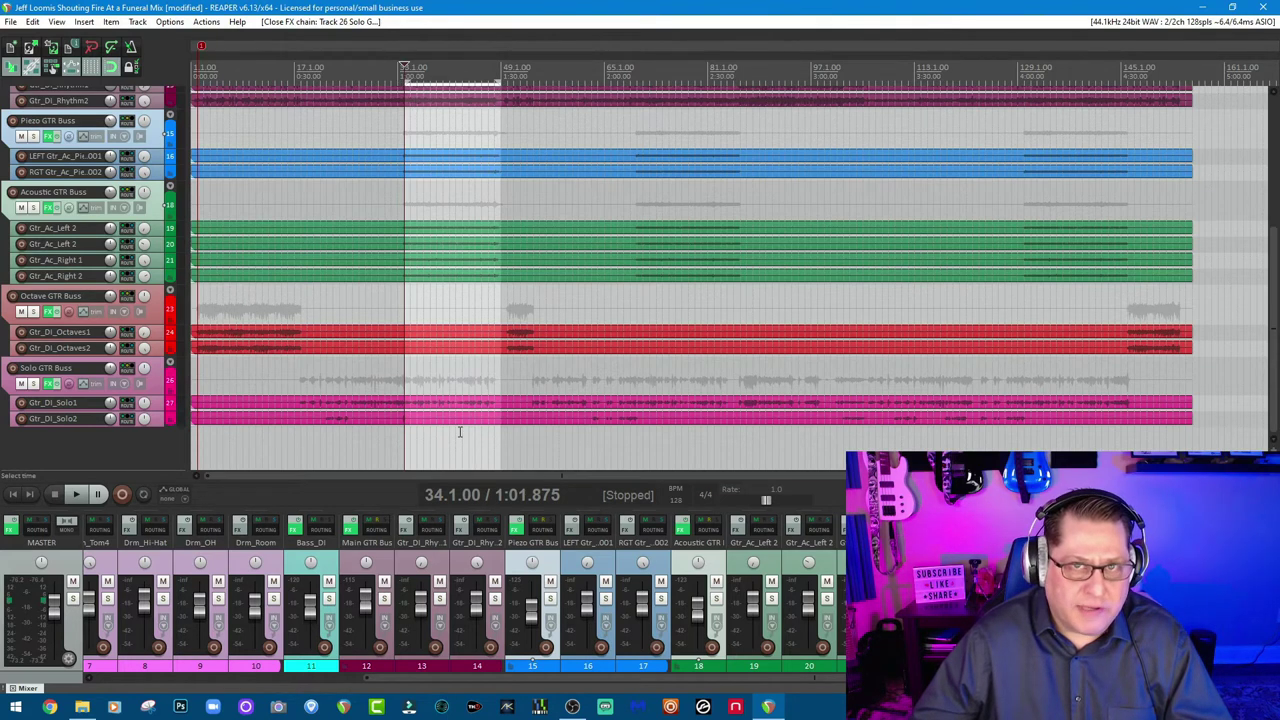
Solo the Drum Buss, listen to the selected section, stop playback and clear the solo
{"action": "left_click_drag", "start_coordinate": [485, 680], "coordinate": [135, 670]}
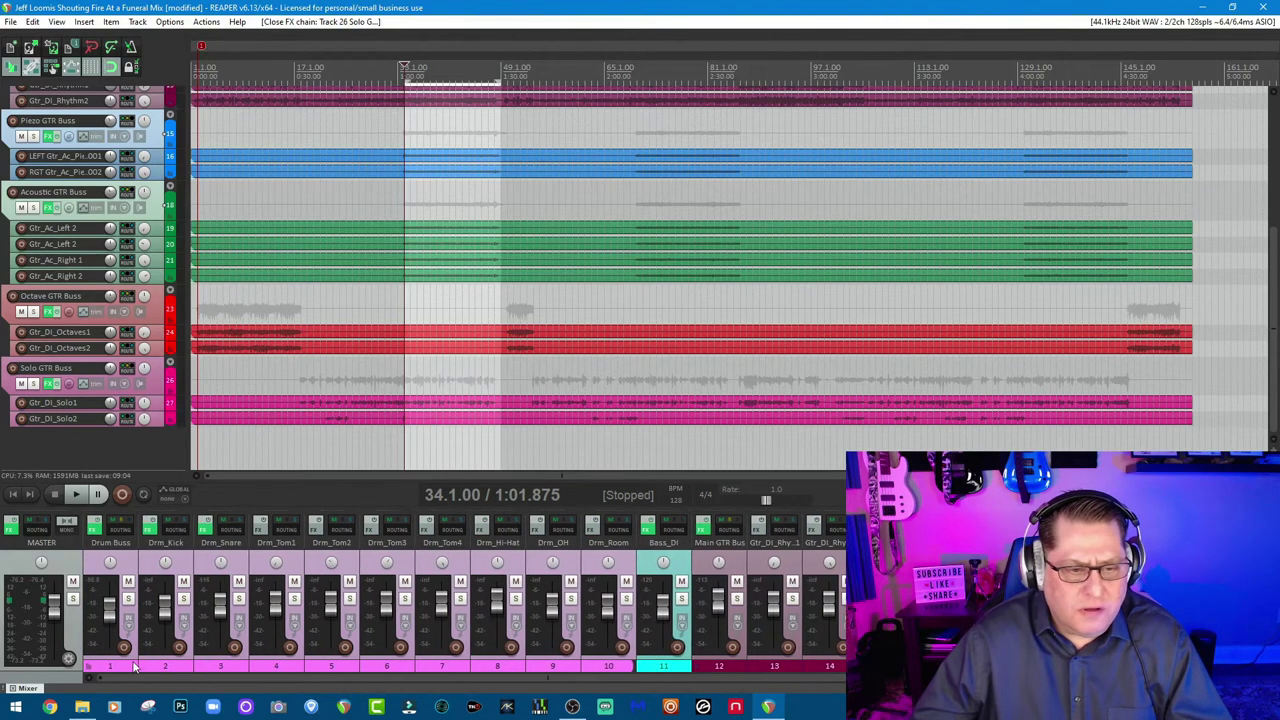
{"action": "left_click", "coordinate": [128, 598]}
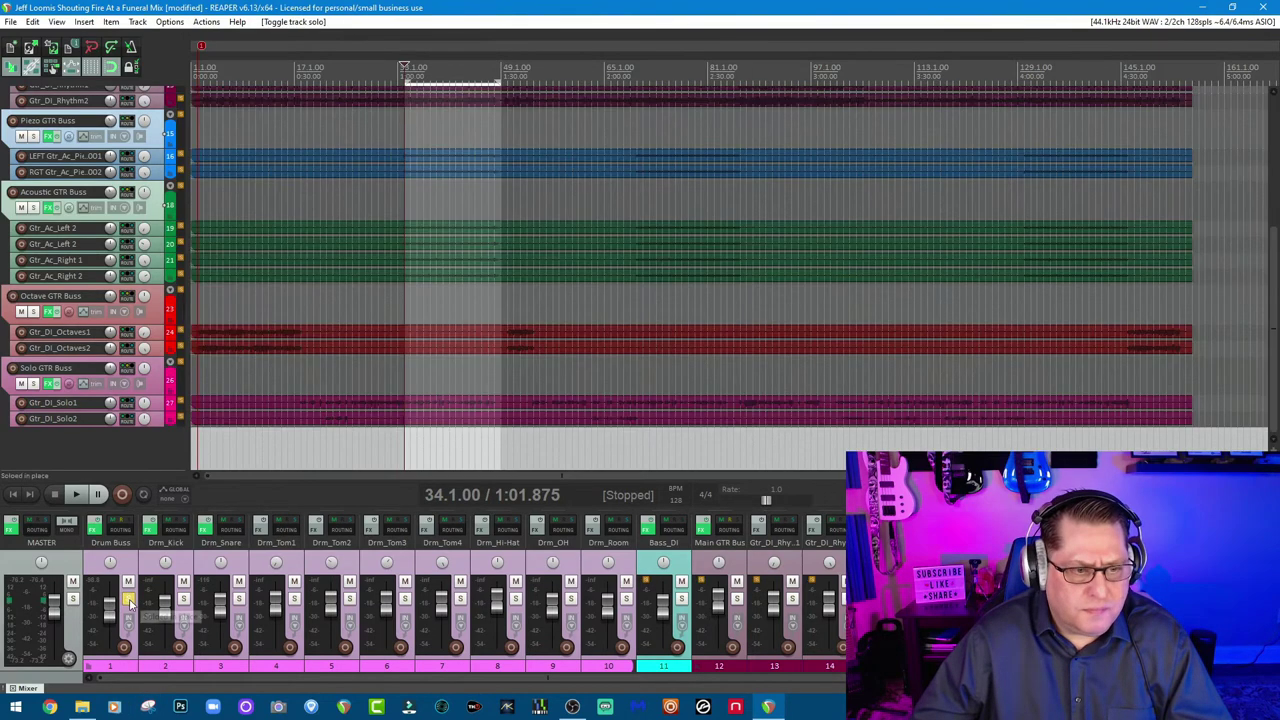
{"action": "left_click", "coordinate": [76, 495]}
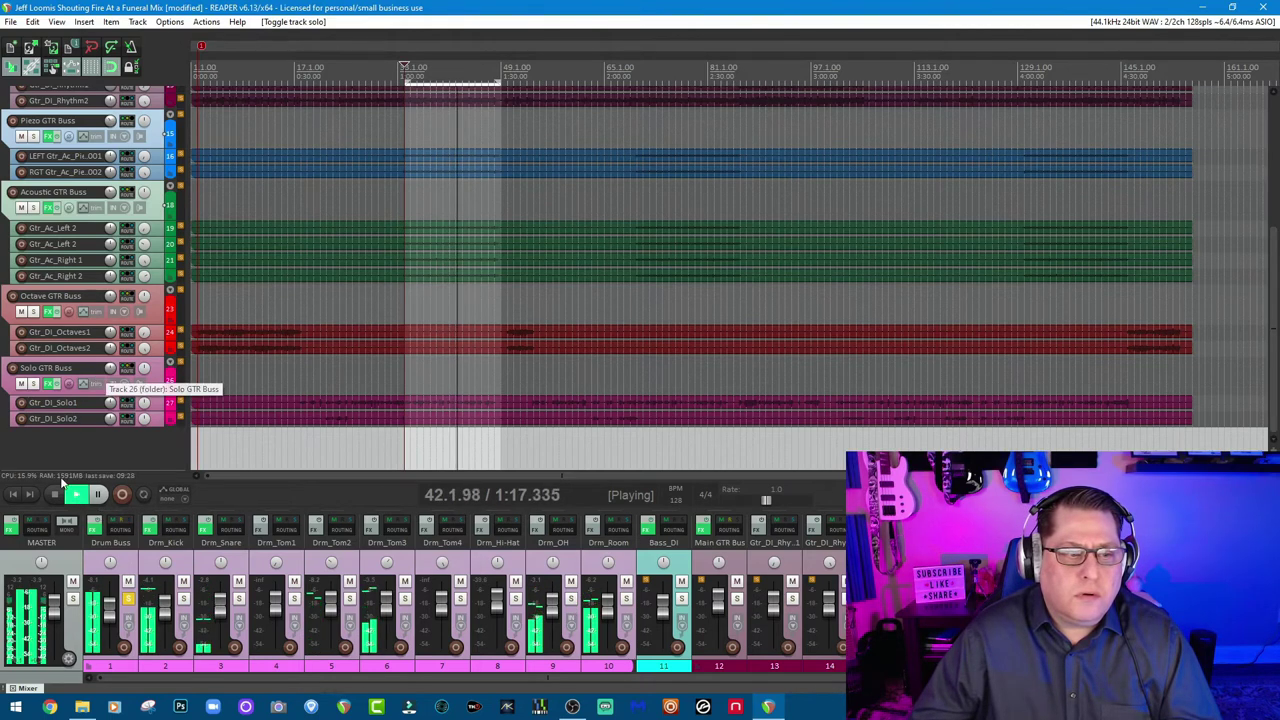
{"action": "left_click", "coordinate": [56, 494]}
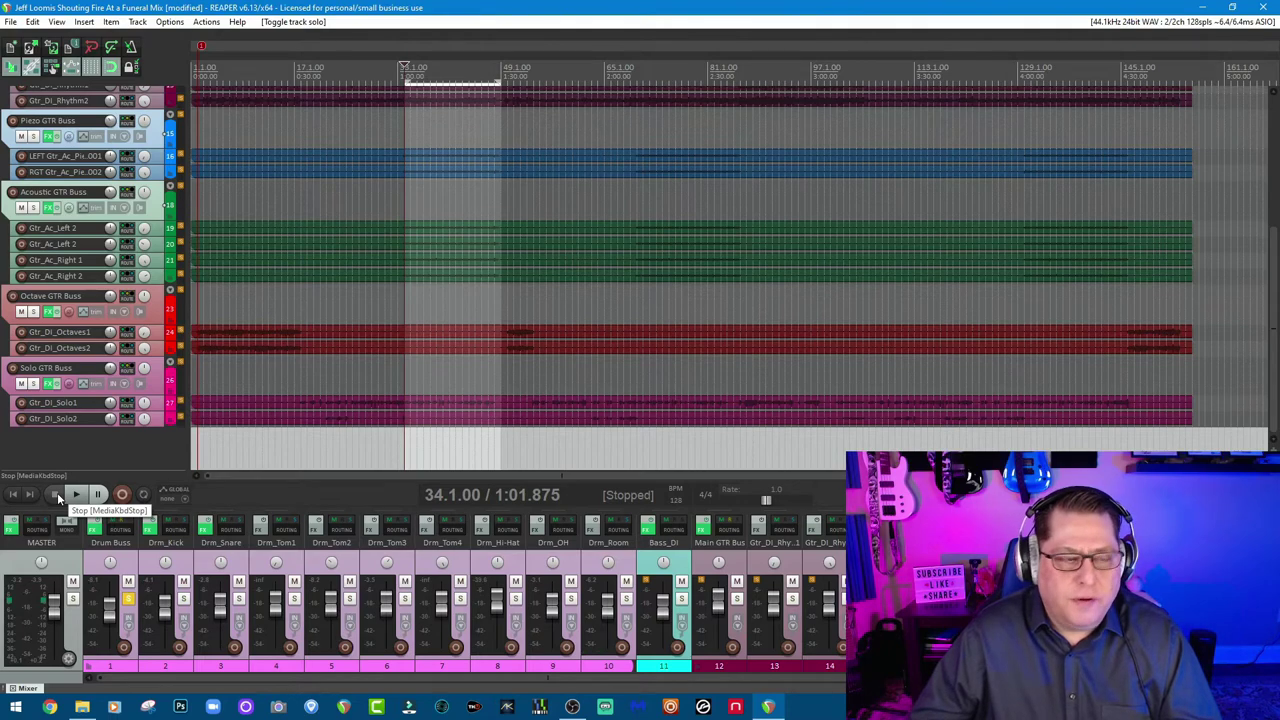
{"action": "left_click", "coordinate": [127, 599]}
Solo the Bass_DI track, listen to the selected section, stop playback and clear the solo
{"action": "scroll", "coordinate": [733, 685], "scroll_direction": "right", "scroll_amount": 3}
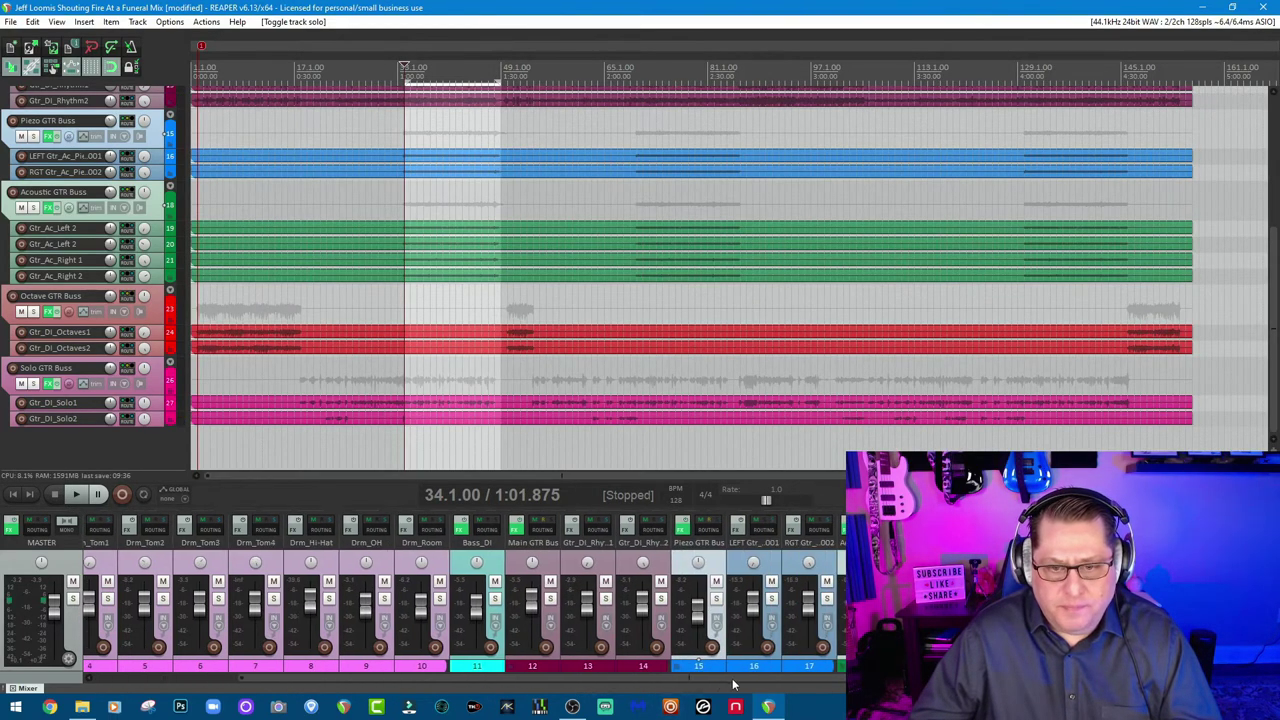
{"action": "scroll", "coordinate": [733, 685], "scroll_direction": "right", "scroll_amount": 1}
{"action": "left_click", "coordinate": [471, 598]}
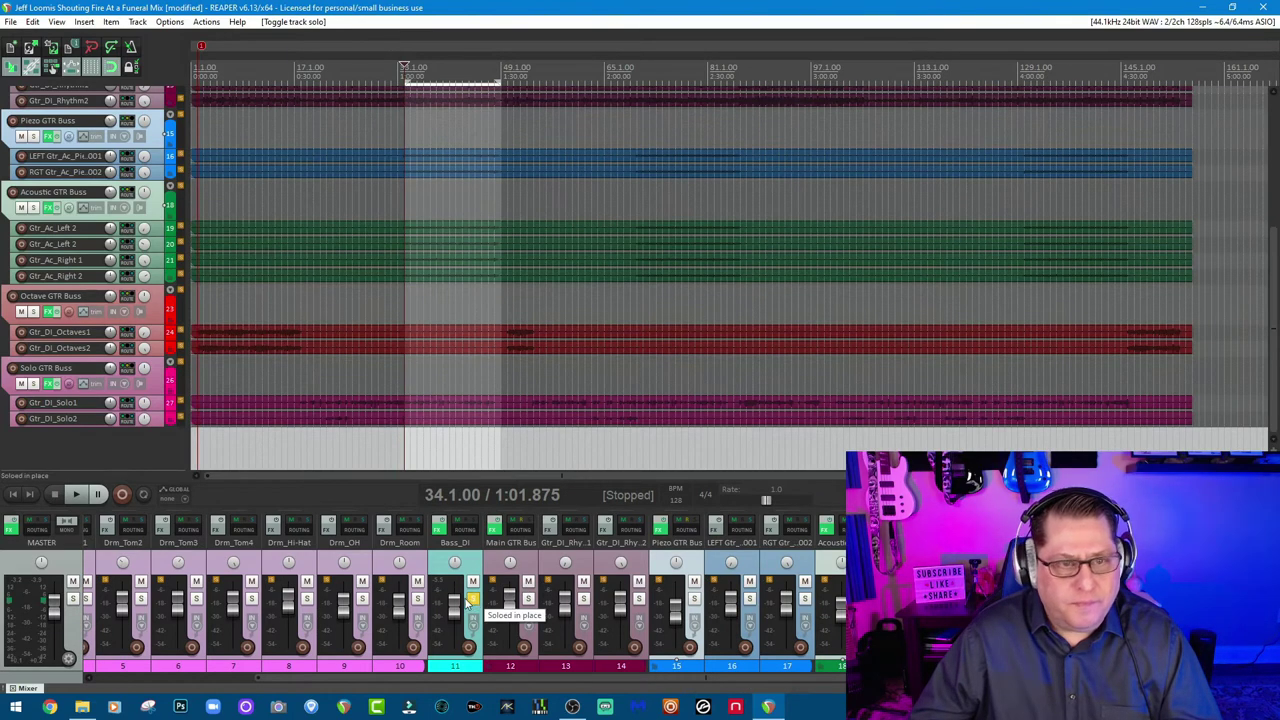
{"action": "left_click", "coordinate": [77, 494]}
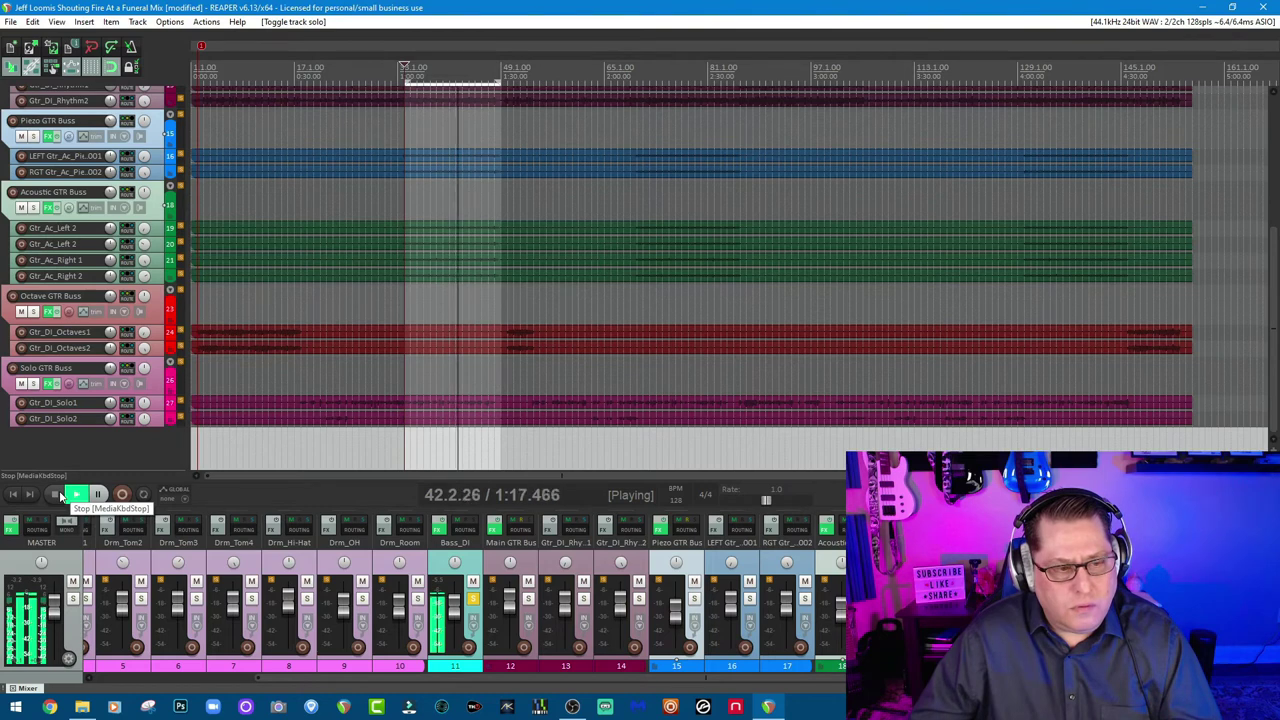
{"action": "left_click", "coordinate": [59, 490]}
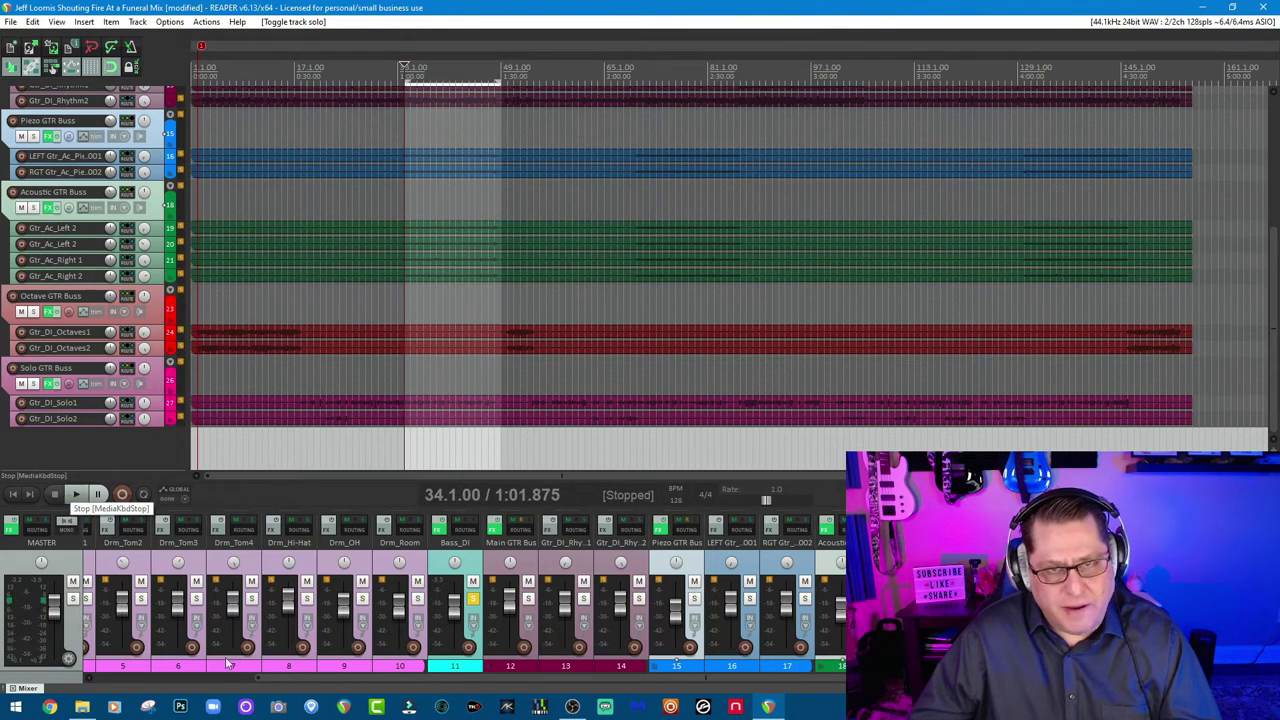
{"action": "left_click", "coordinate": [473, 599]}
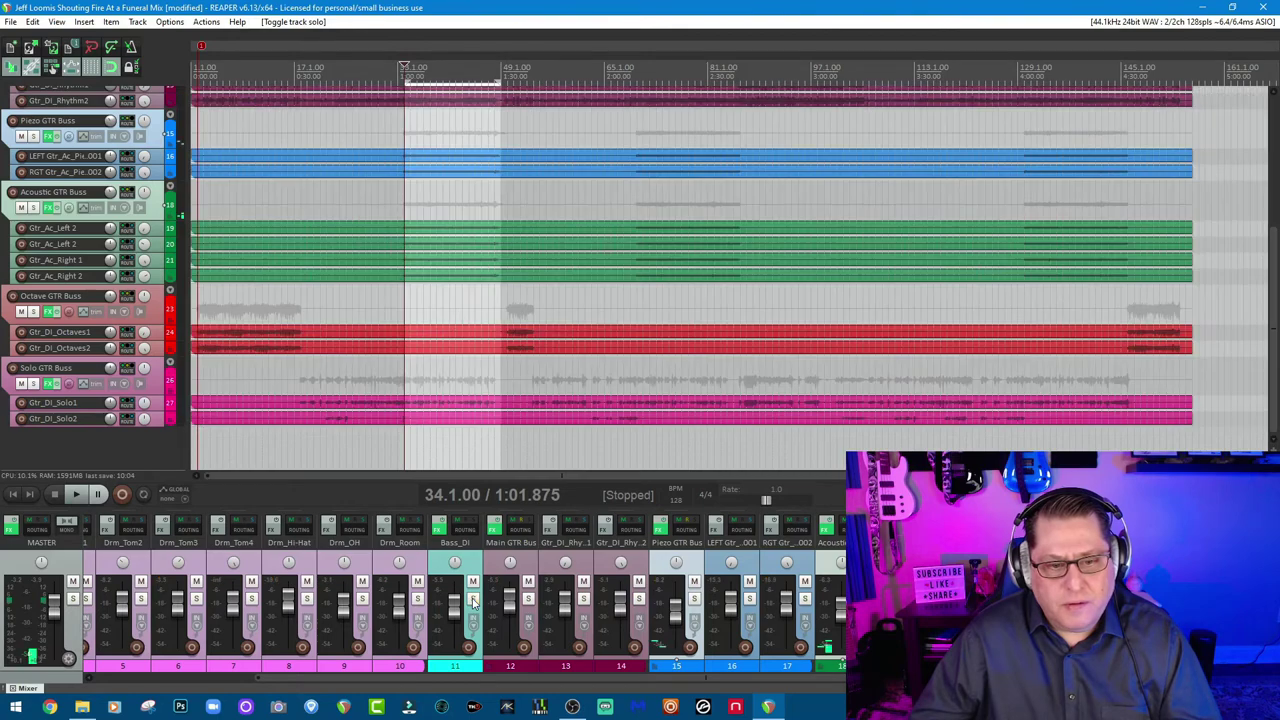
Audition the selected section with the Main GTR Buss soloed, briefly toggling the first rhythm guitar's solo, and clear the solo after stopping
{"action": "left_click", "coordinate": [529, 599]}
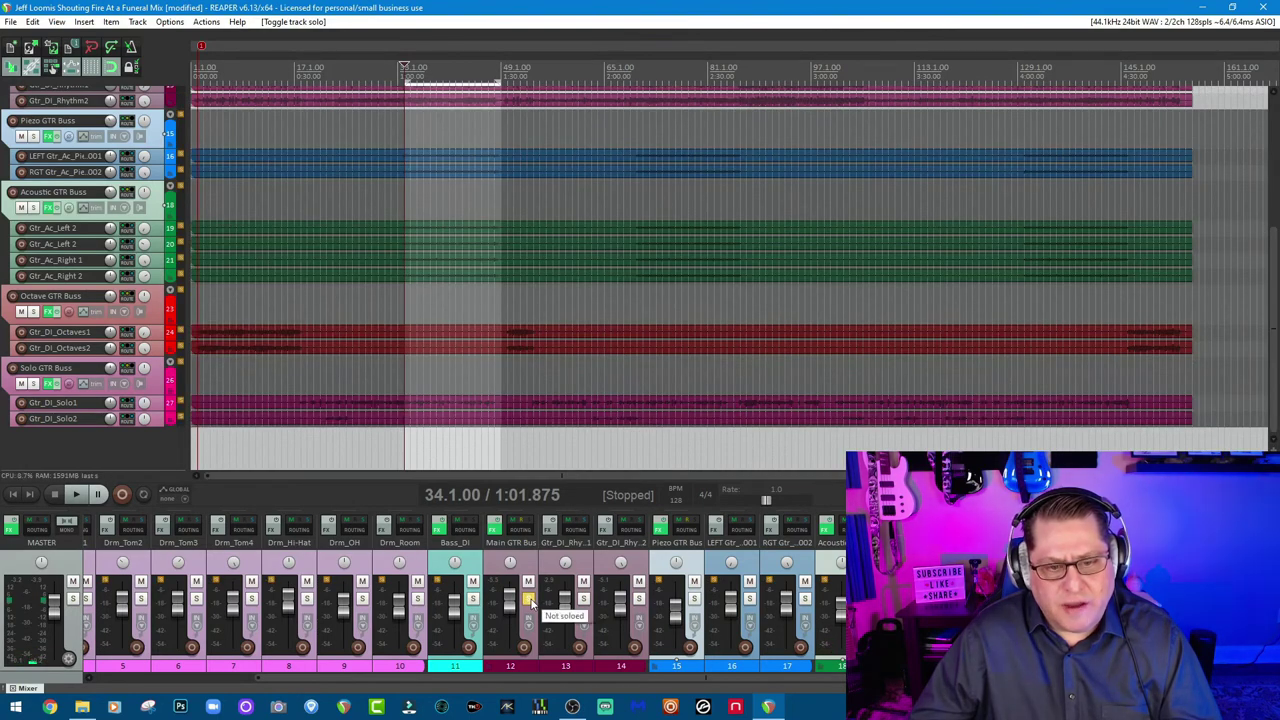
{"action": "left_click", "coordinate": [80, 495]}
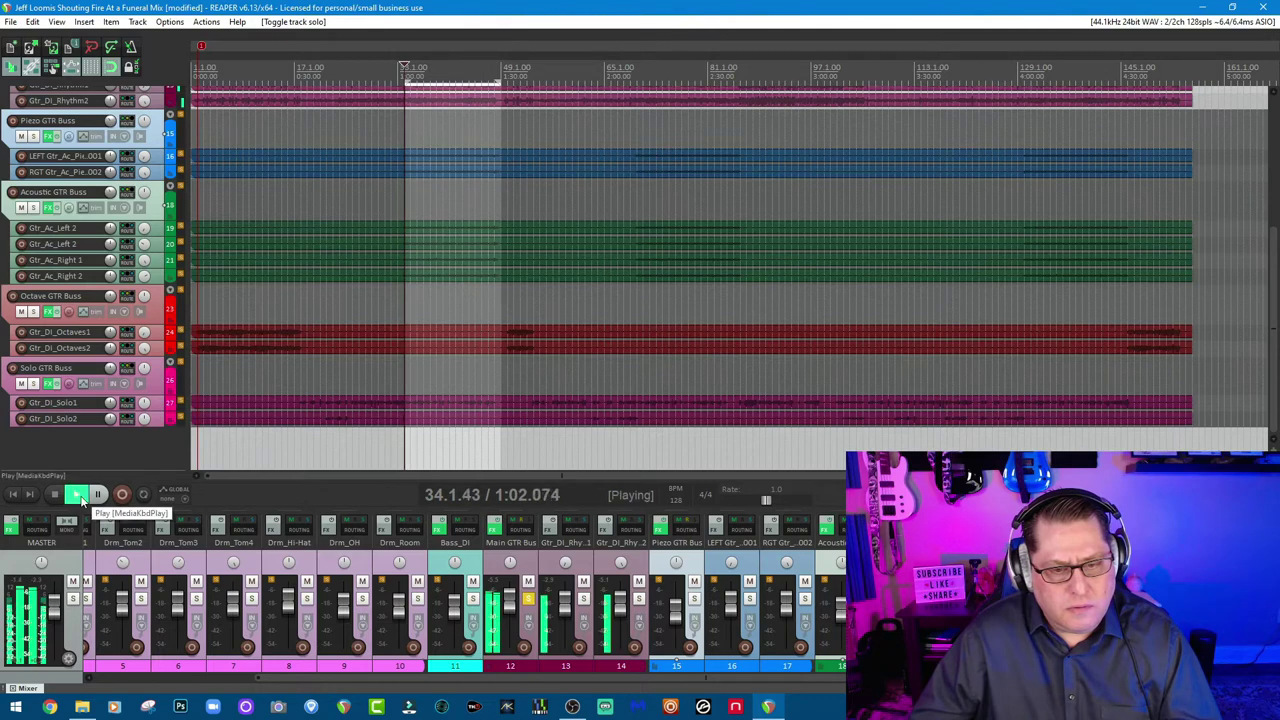
{"action": "left_click", "coordinate": [584, 599]}
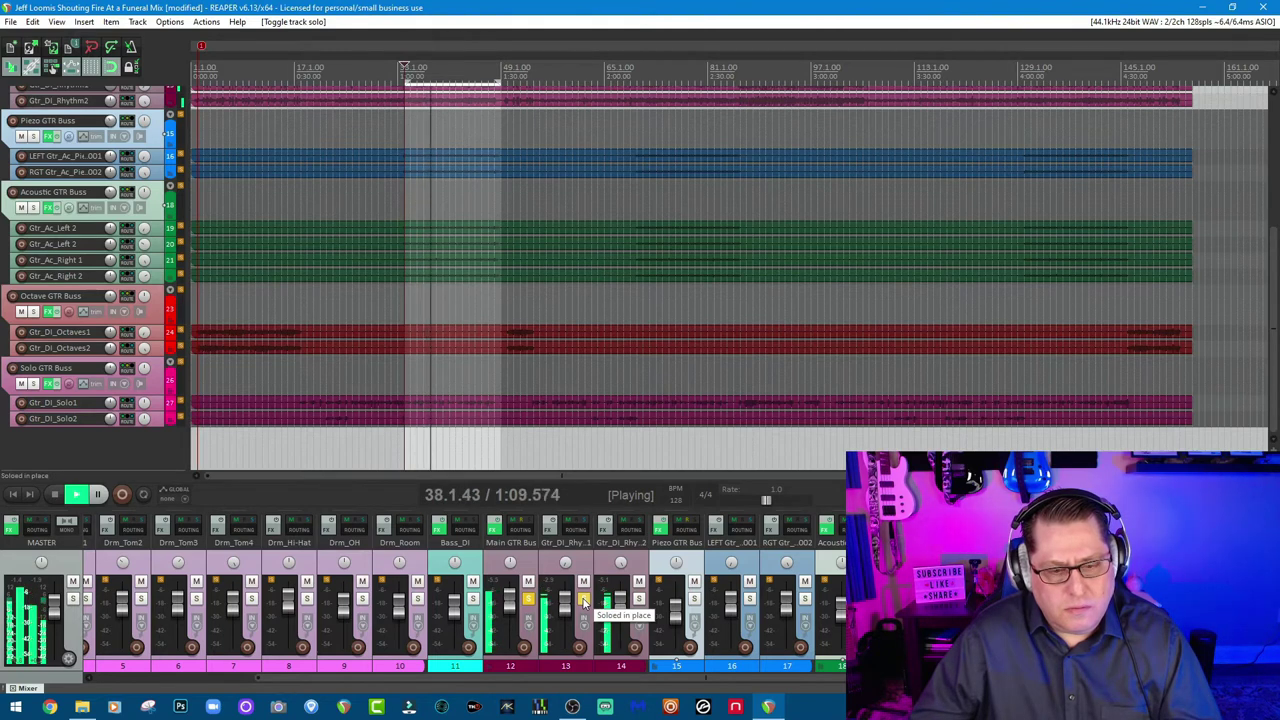
{"action": "left_click", "coordinate": [584, 599]}
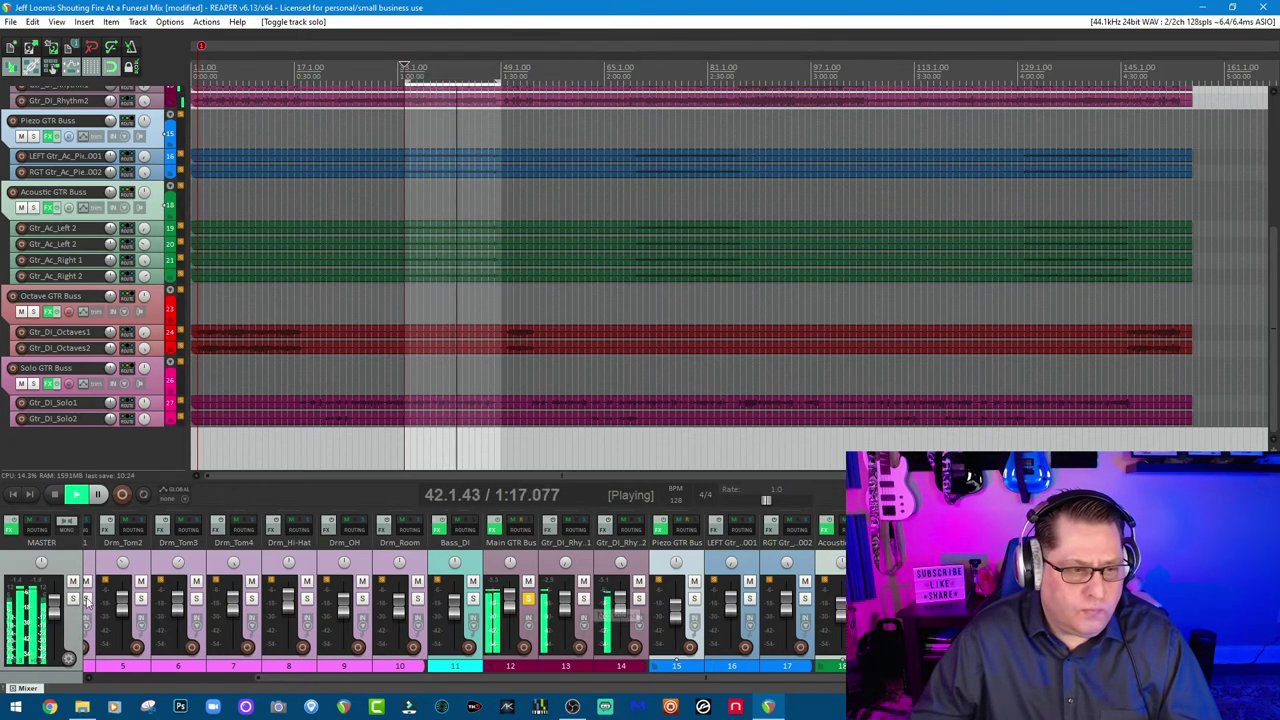
{"action": "left_click", "coordinate": [57, 493]}
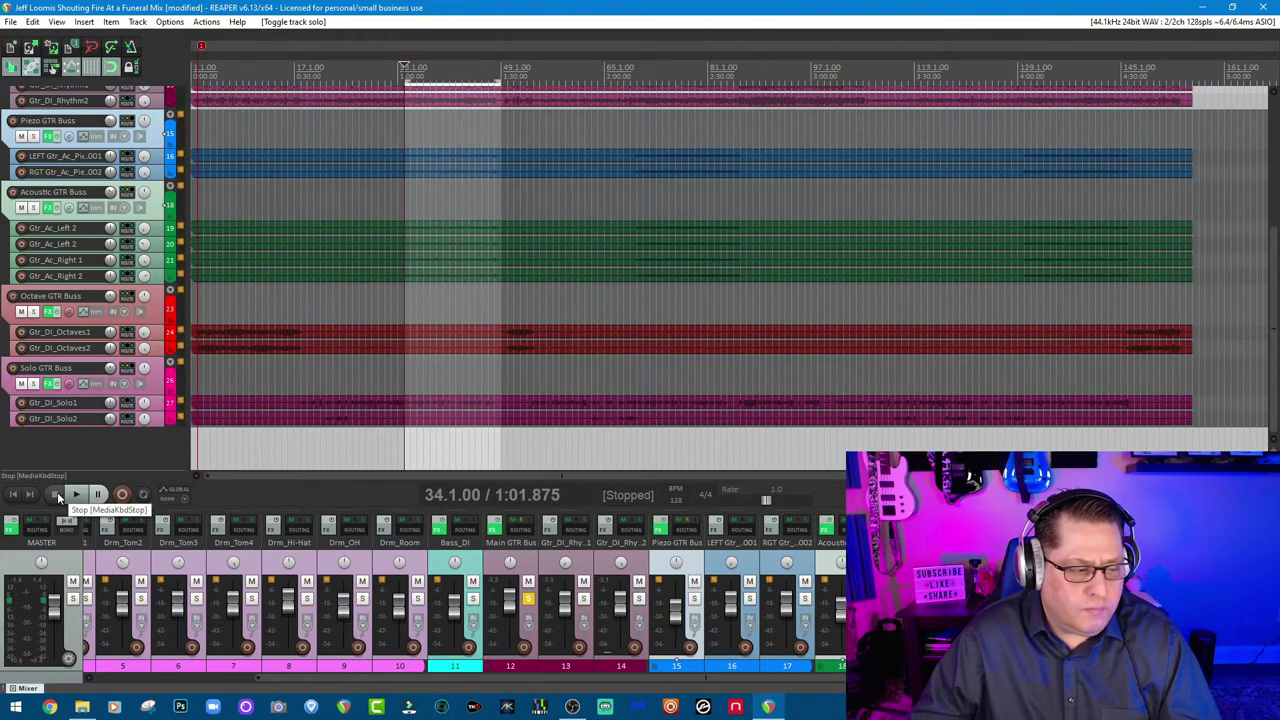
{"action": "left_click", "coordinate": [530, 598]}
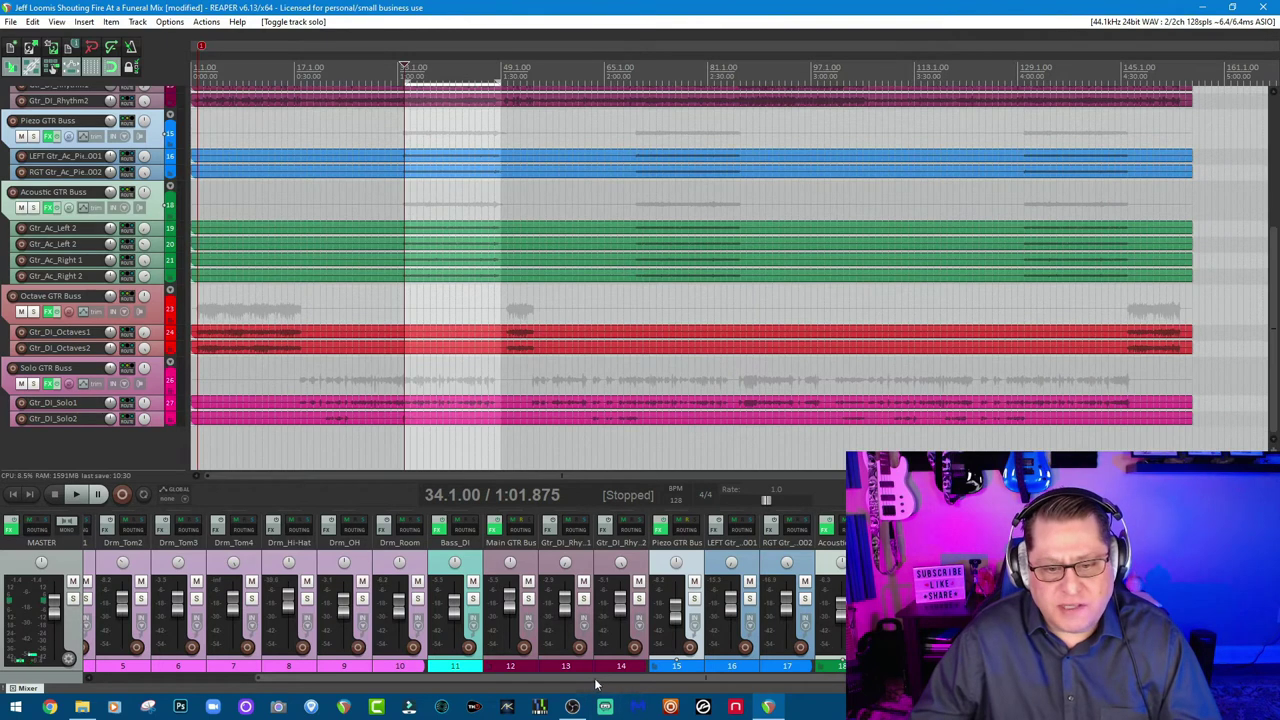
Solo the Piezo and Acoustic GTR Busses together, listen to the selected section, stop playback and clear both solos
{"action": "left_click_drag", "start_coordinate": [596, 680], "coordinate": [724, 682]}
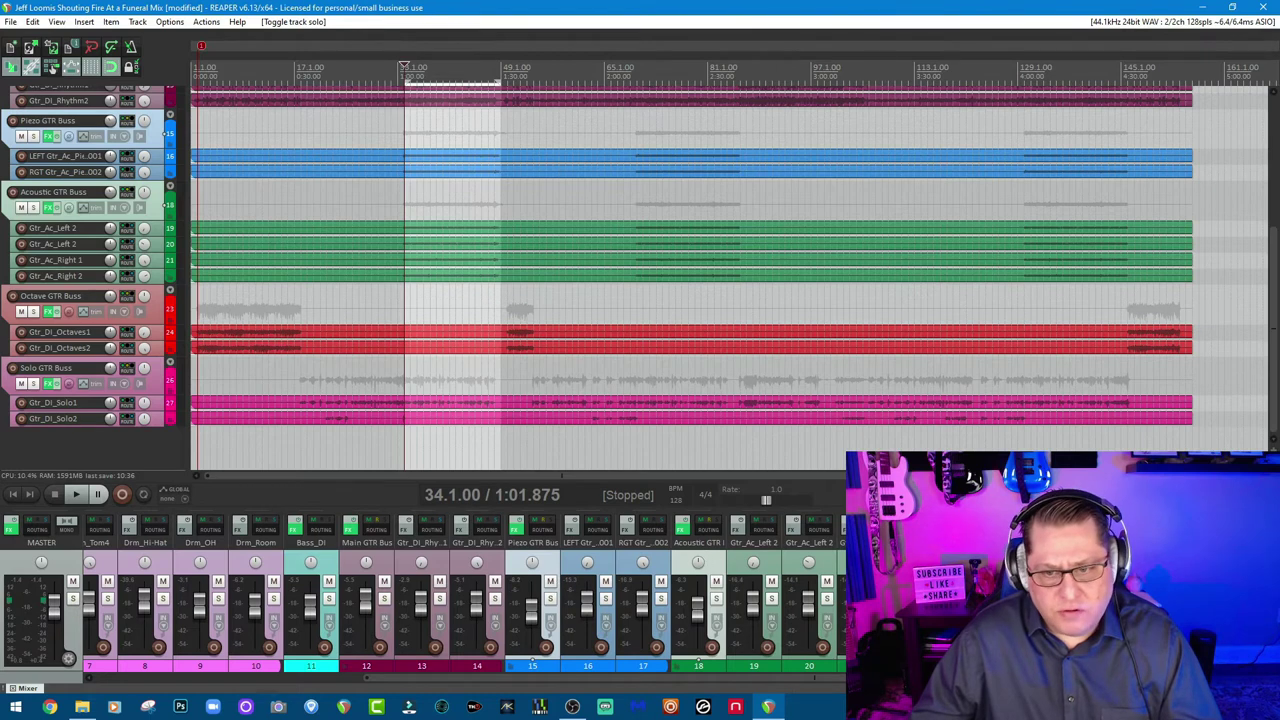
{"action": "left_click", "coordinate": [550, 598]}
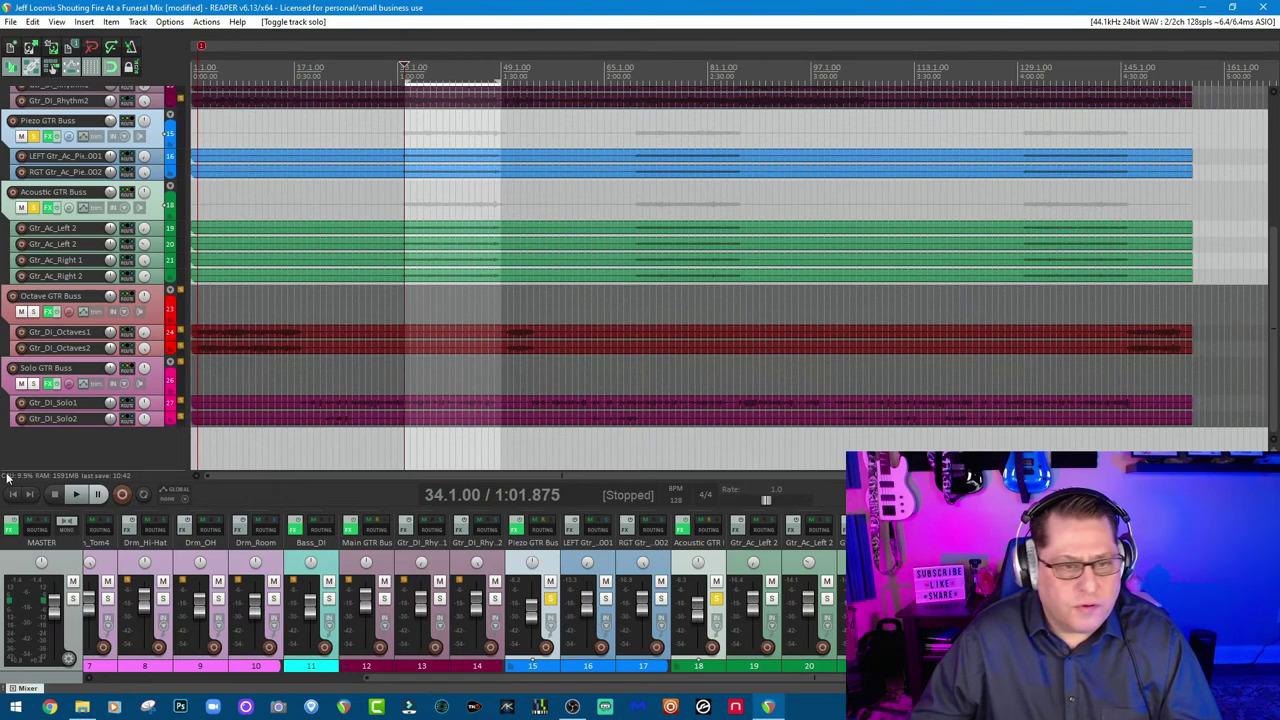
{"action": "left_click", "coordinate": [78, 494]}
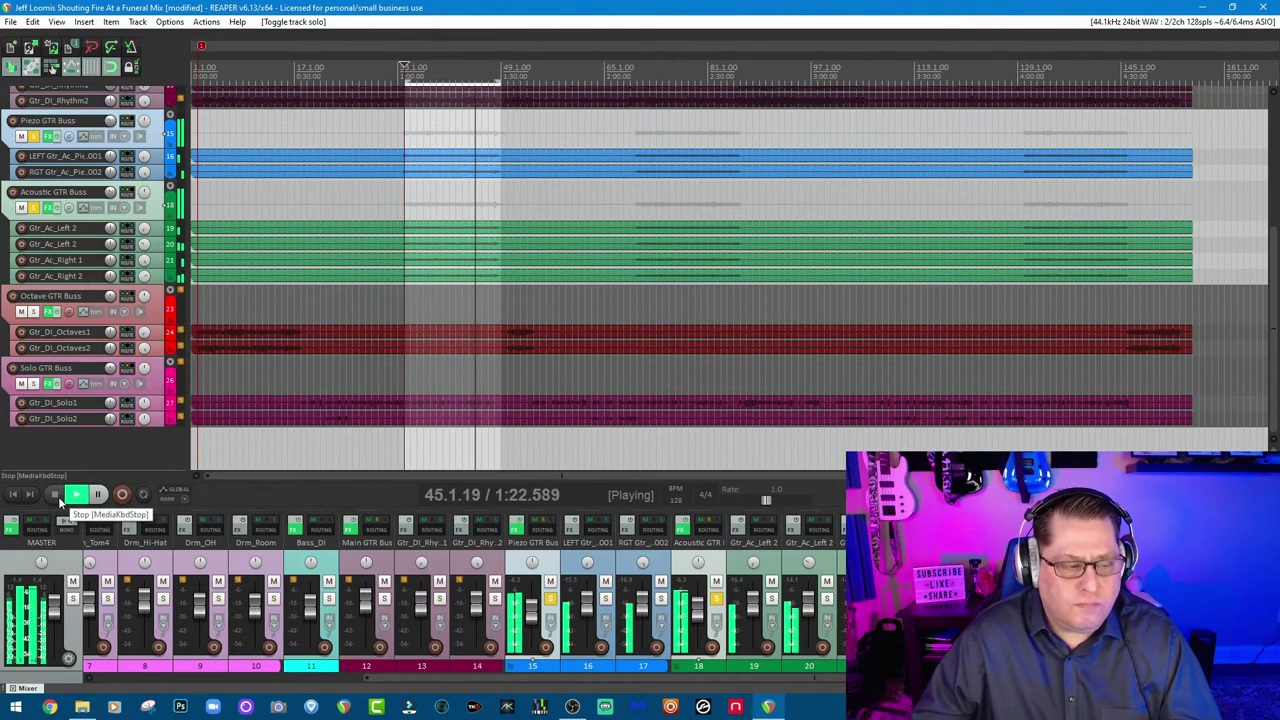
{"action": "left_click", "coordinate": [56, 495]}
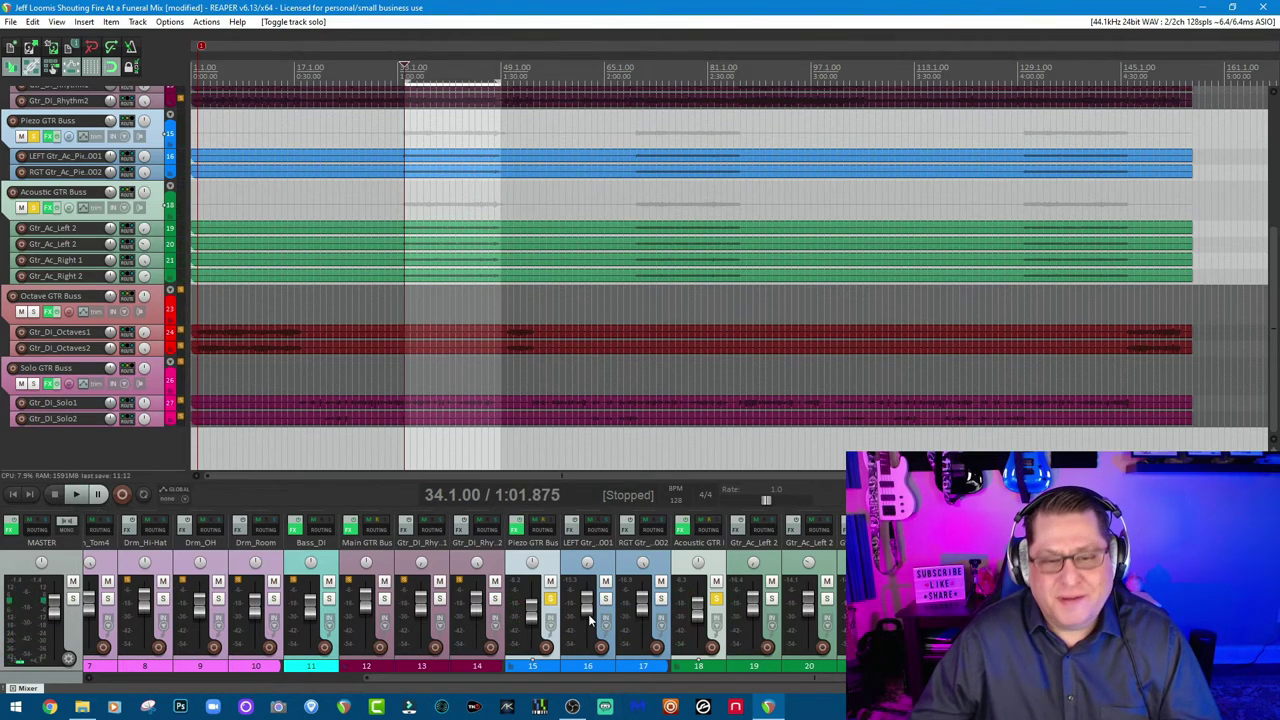
{"action": "left_click", "coordinate": [551, 599]}
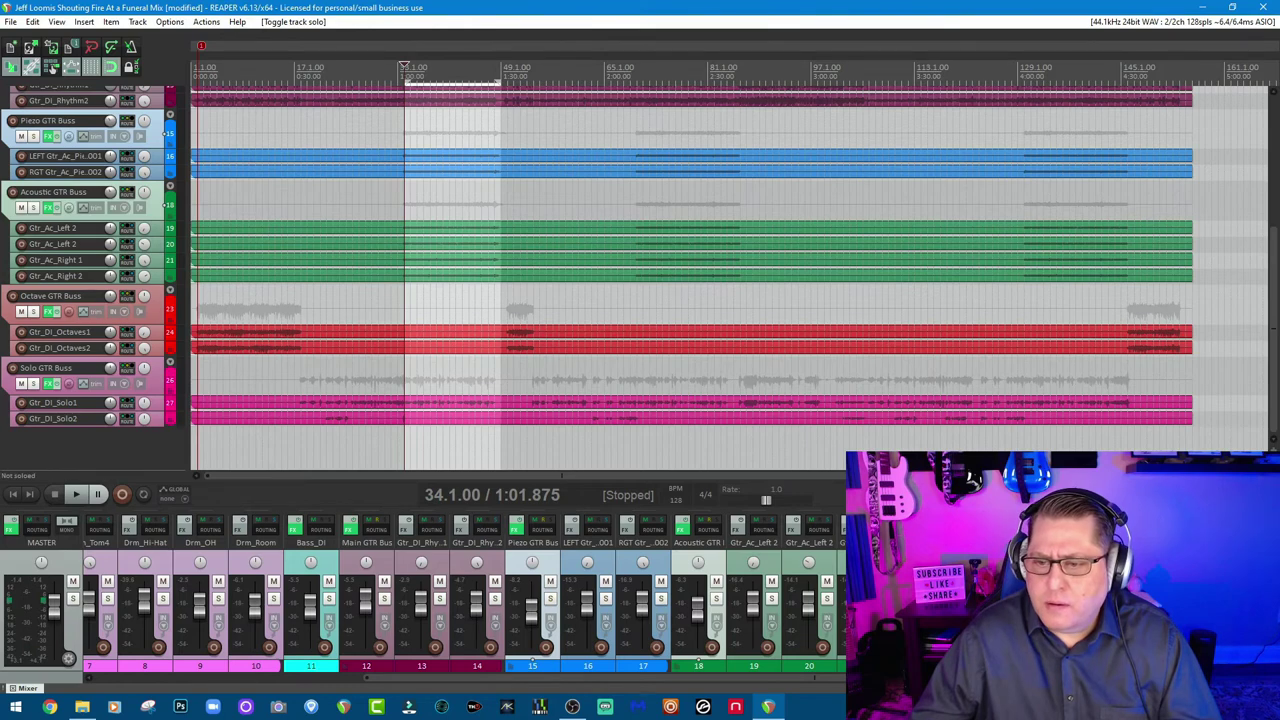
Solo the Solo GTR Buss, listen to the selected section and stop playback
{"action": "left_click", "coordinate": [33, 384]}
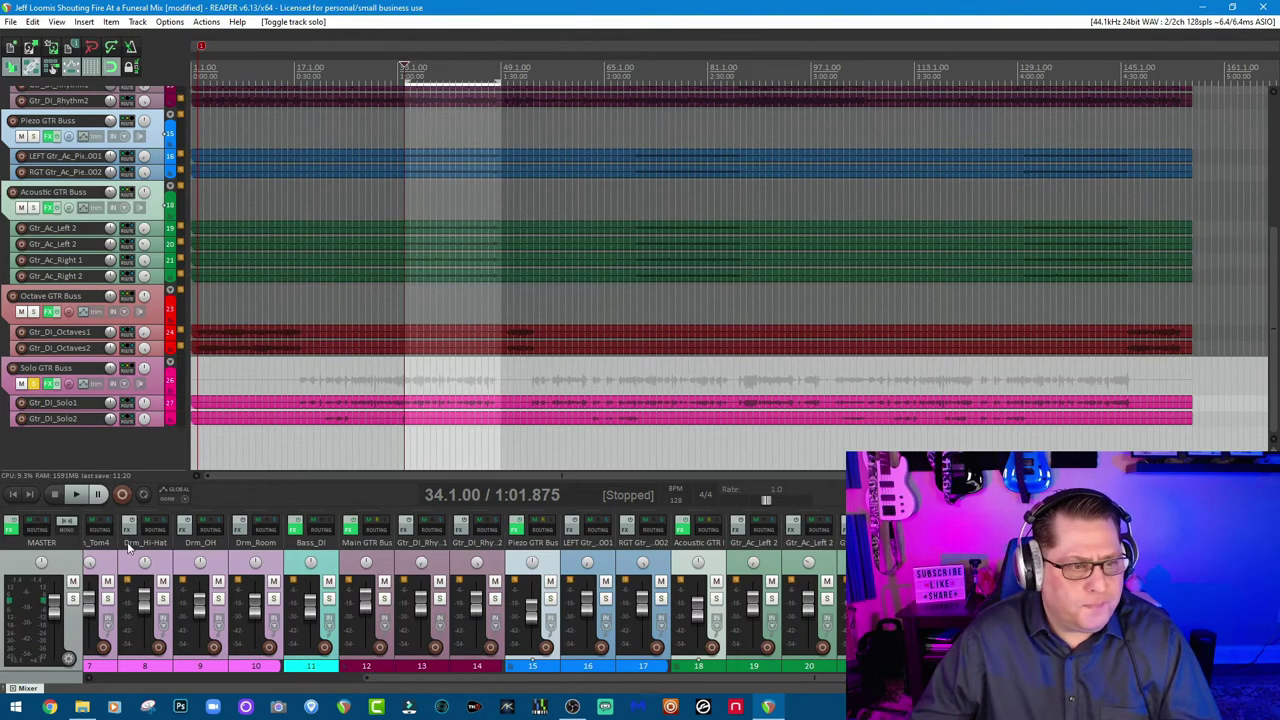
{"action": "left_click", "coordinate": [78, 495]}
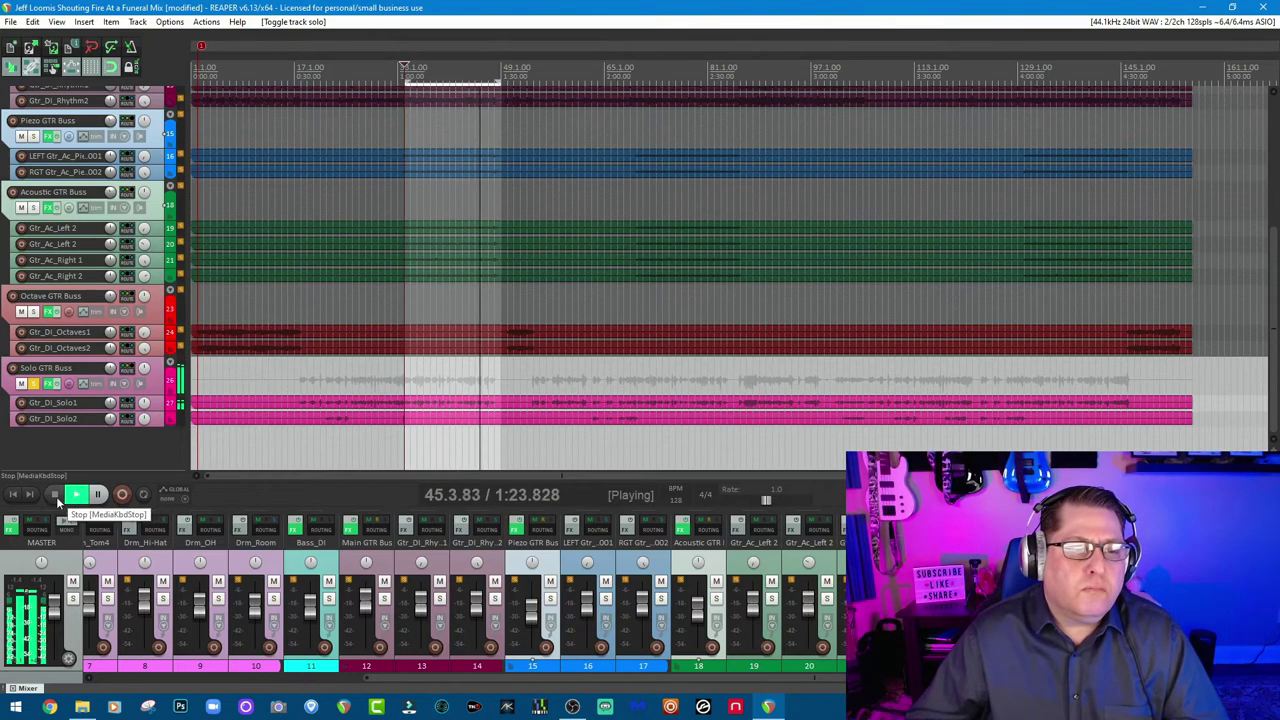
{"action": "left_click", "coordinate": [56, 496]}
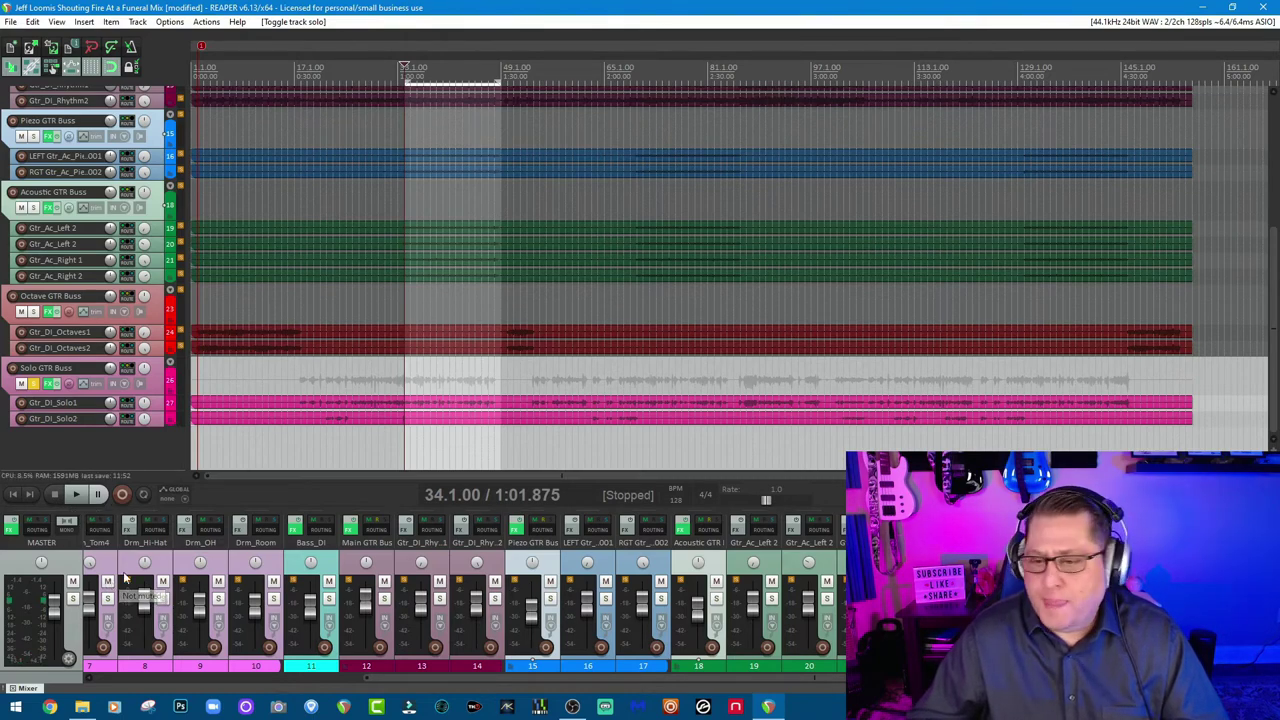
Remove the current time selection and clear the solo on the Solo GTR Buss
{"action": "scroll", "coordinate": [548, 684], "scroll_direction": "left", "scroll_amount": 1}
{"action": "left_click_drag", "start_coordinate": [548, 680], "coordinate": [276, 680]}
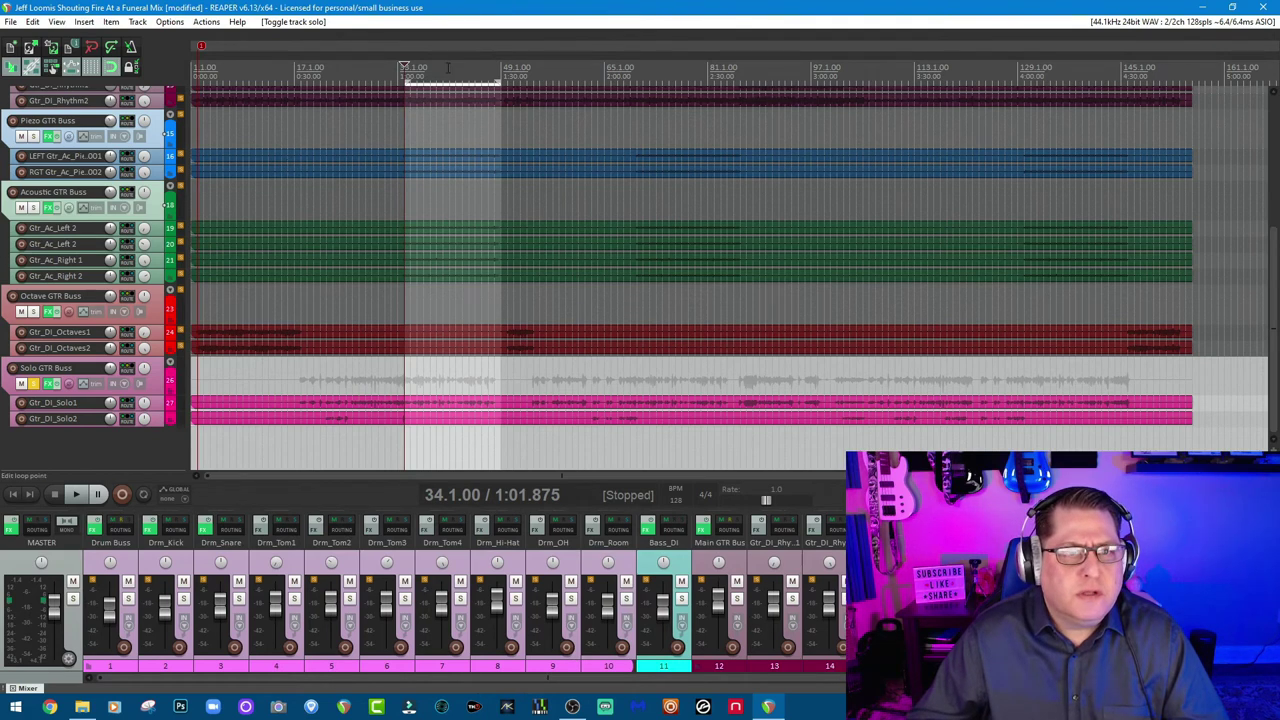
{"action": "left_click_drag", "start_coordinate": [406, 82], "coordinate": [504, 82]}
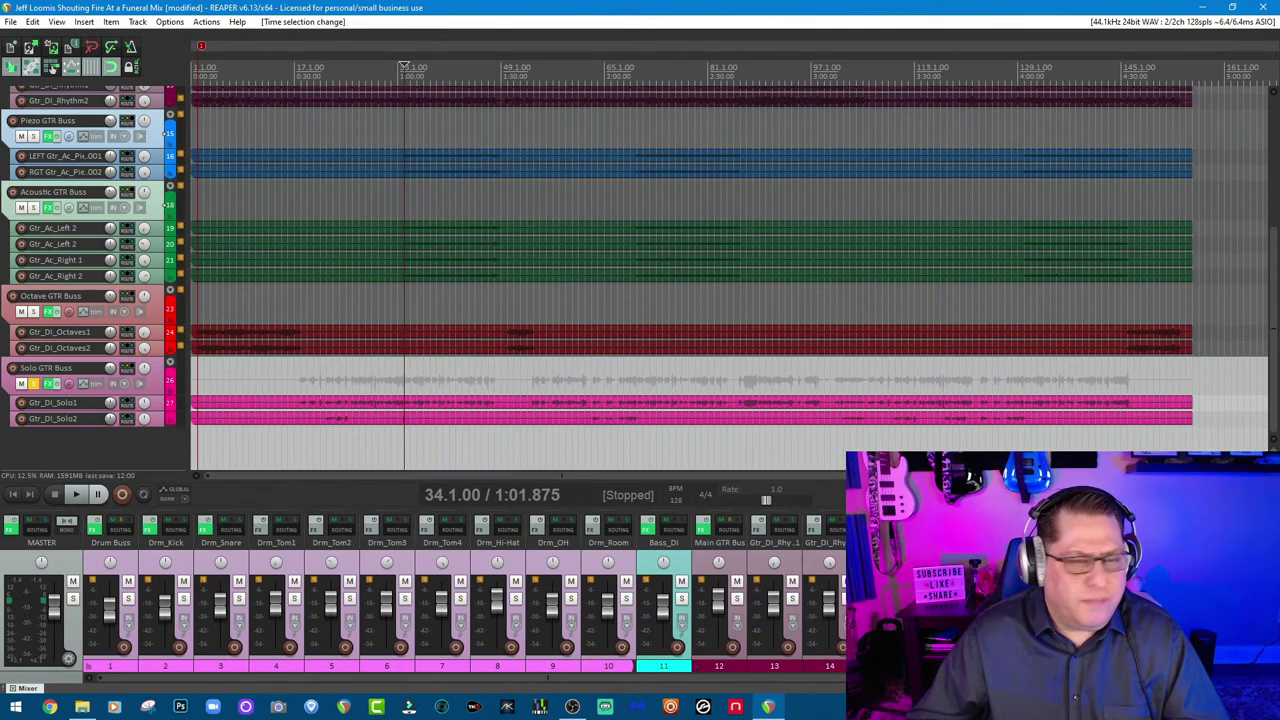
{"action": "left_click_drag", "start_coordinate": [896, 678], "coordinate": [769, 674]}
{"action": "left_click", "coordinate": [1160, 598]}
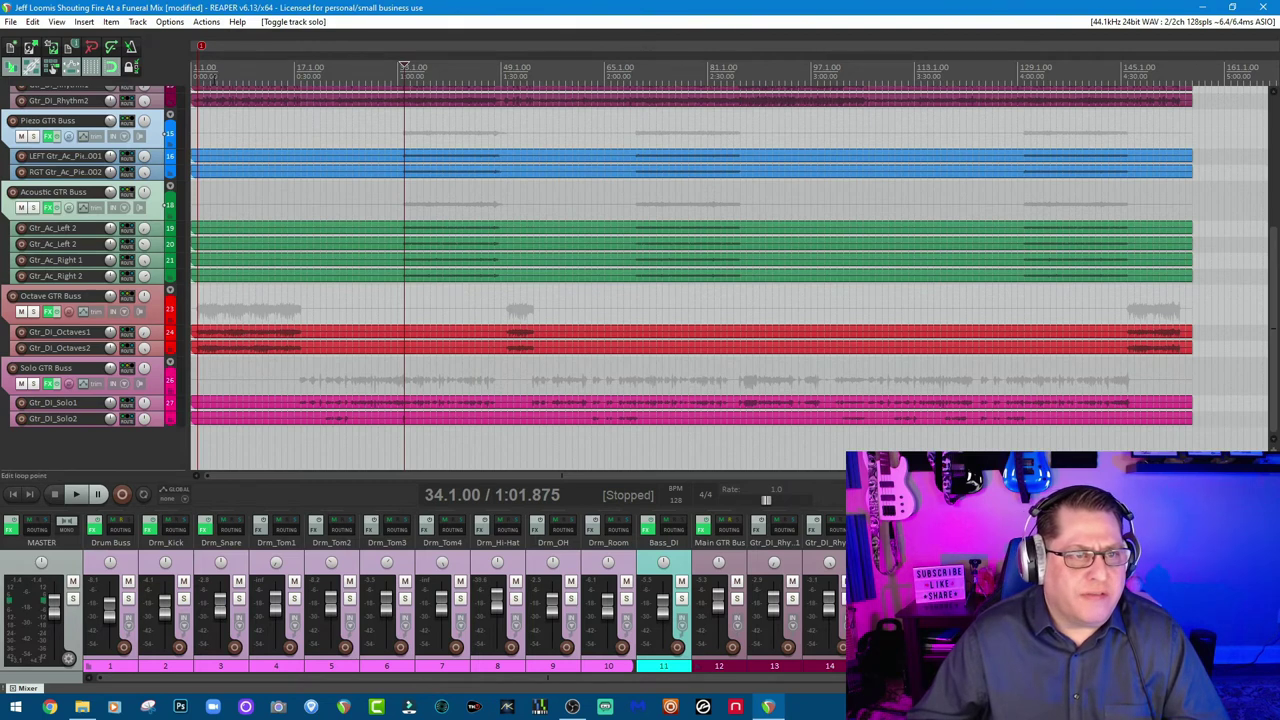
Select the song's opening octave guitar section, about bars 2 to 18, and place the edit cursor at bar 2
{"action": "left_click_drag", "start_coordinate": [197, 100], "coordinate": [298, 108]}
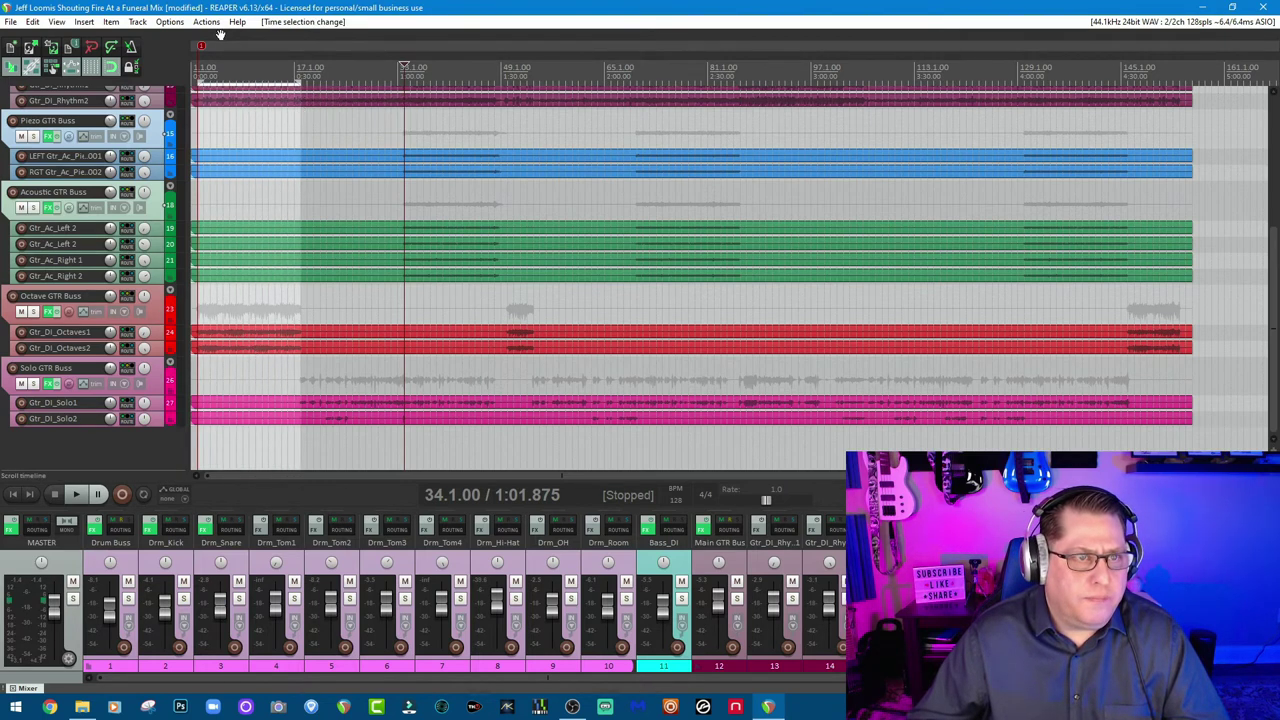
{"action": "left_click", "coordinate": [199, 72]}
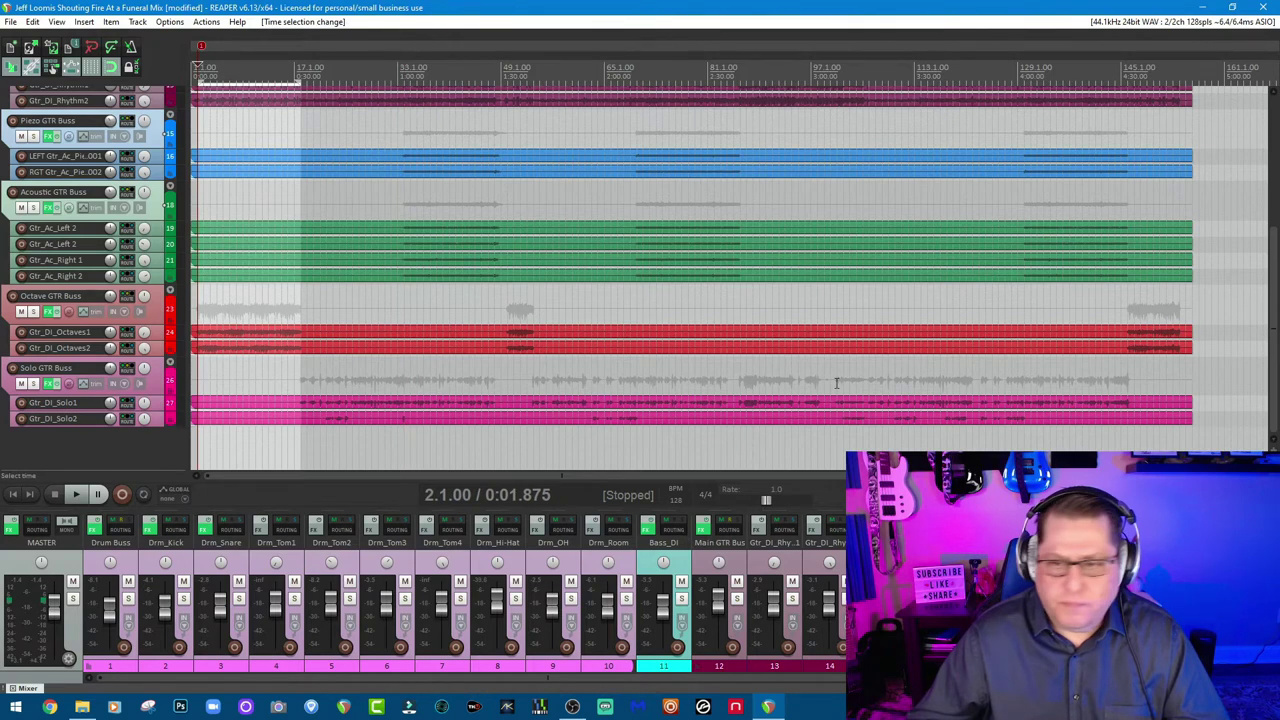
{"action": "left_click_drag", "start_coordinate": [834, 679], "coordinate": [991, 679]}
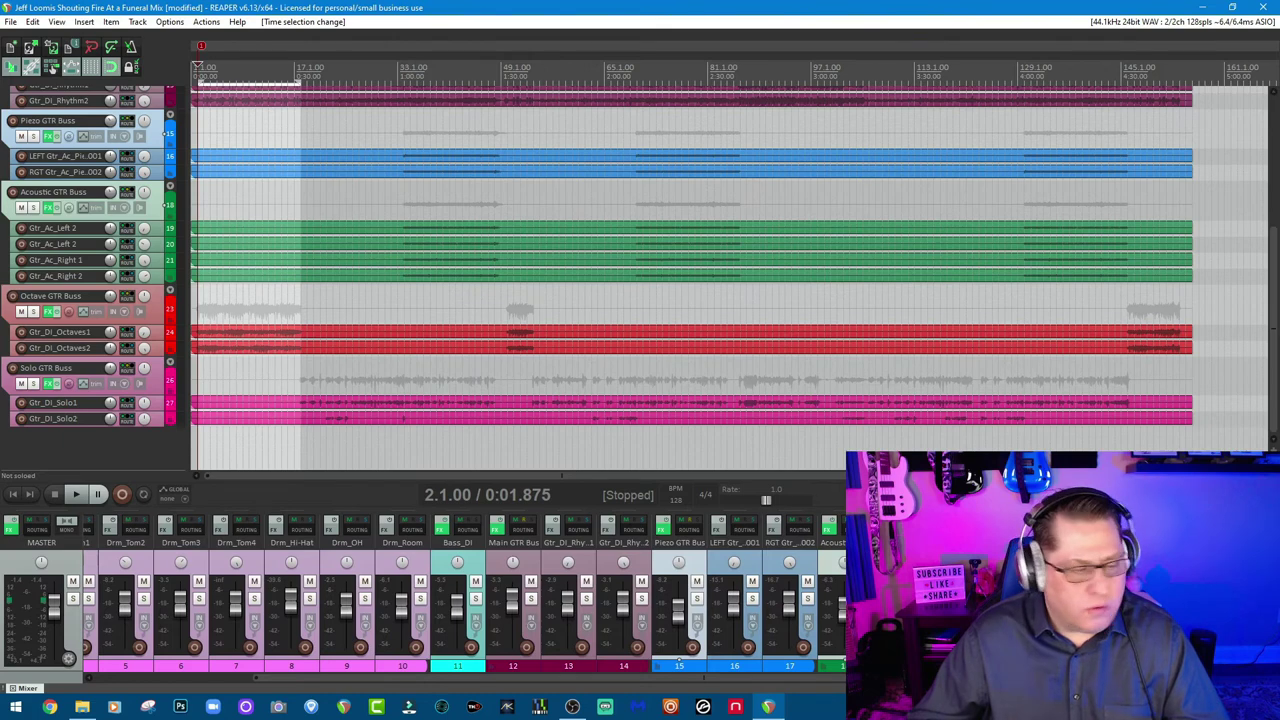
Solo the Octave GTR Buss, listen to the selected opening section and stop playback
{"action": "left_click", "coordinate": [33, 311]}
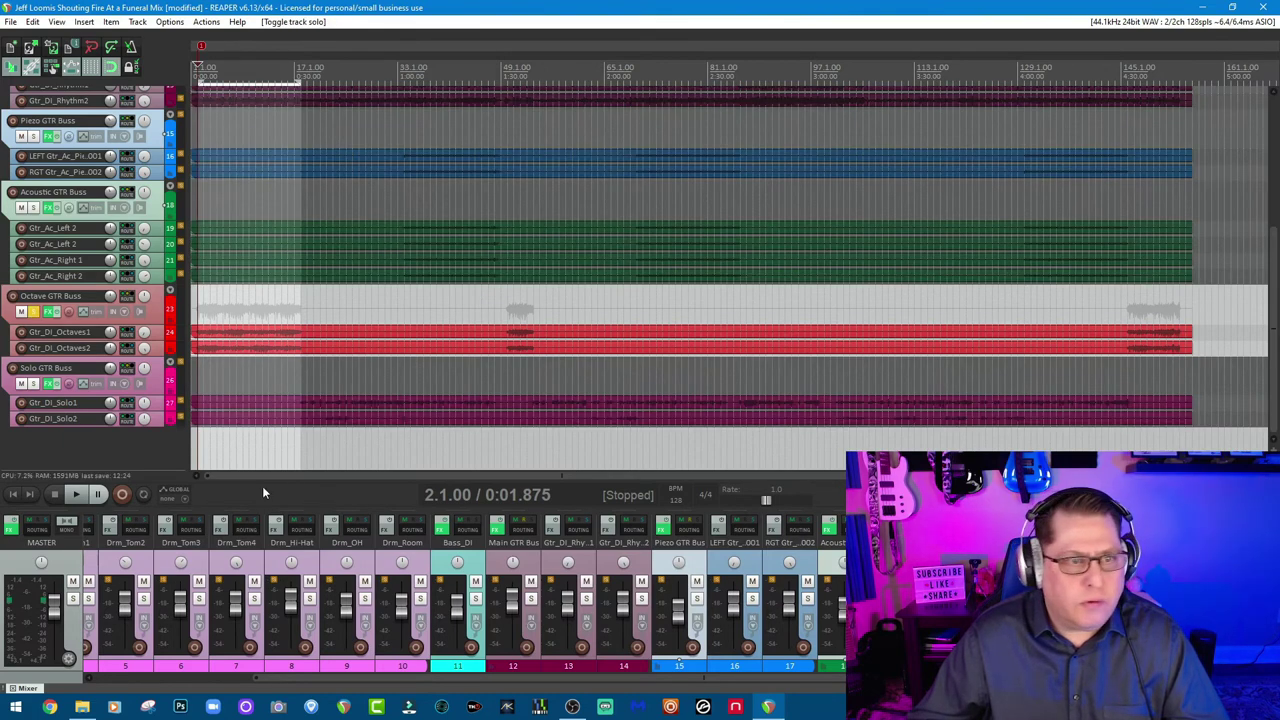
{"action": "left_click", "coordinate": [77, 494]}
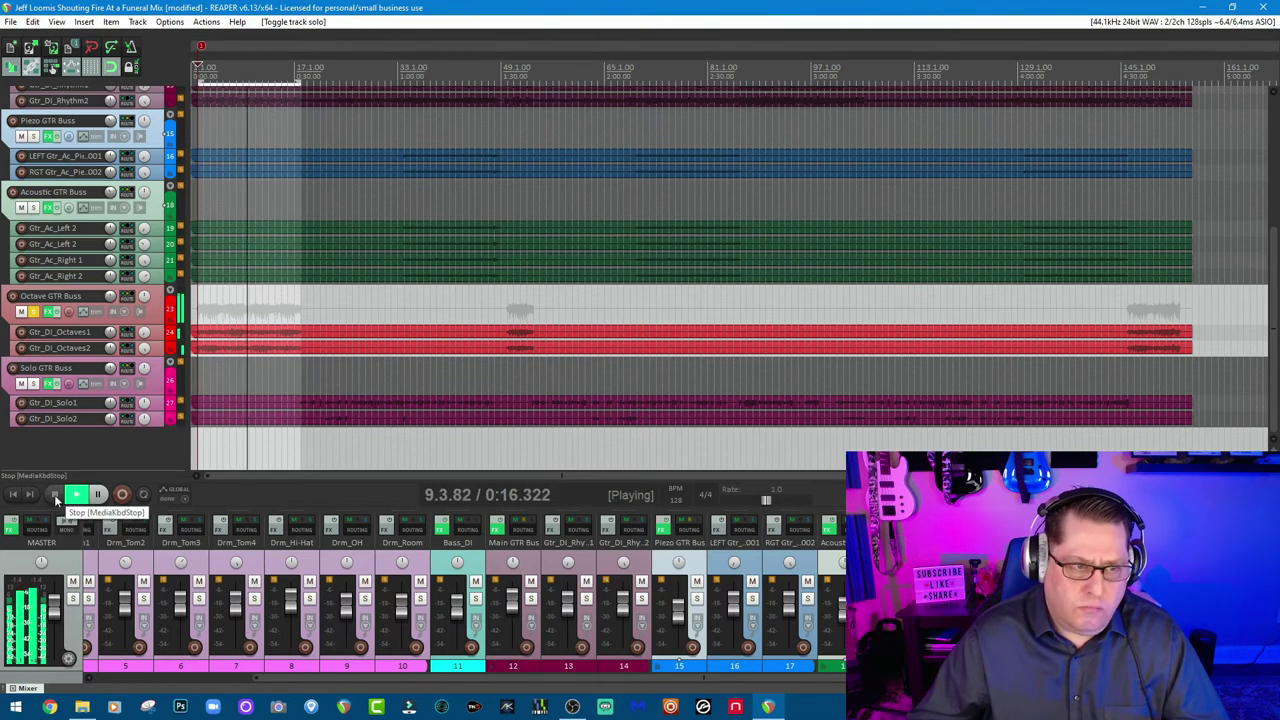
{"action": "left_click", "coordinate": [54, 494]}
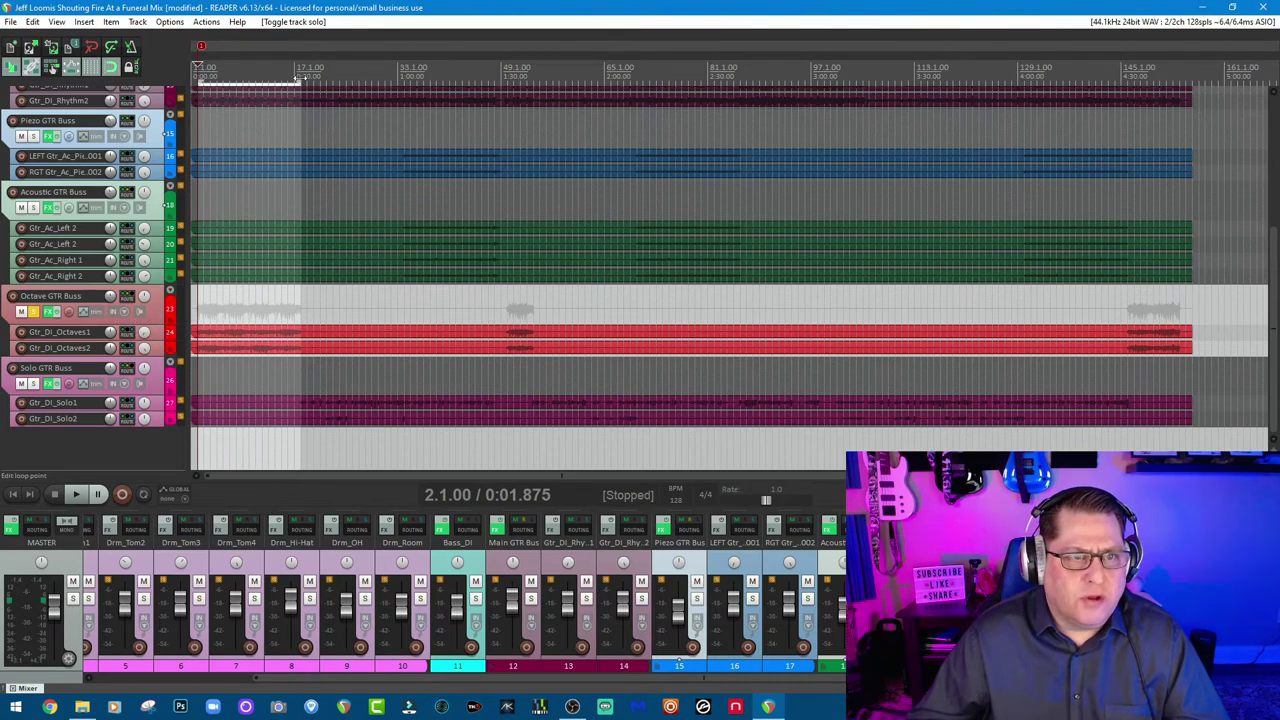
Extend the time selection to about bar 25, clear the Octave GTR Buss solo and audition the full mix over that section
{"action": "left_click_drag", "start_coordinate": [300, 78], "coordinate": [346, 84]}
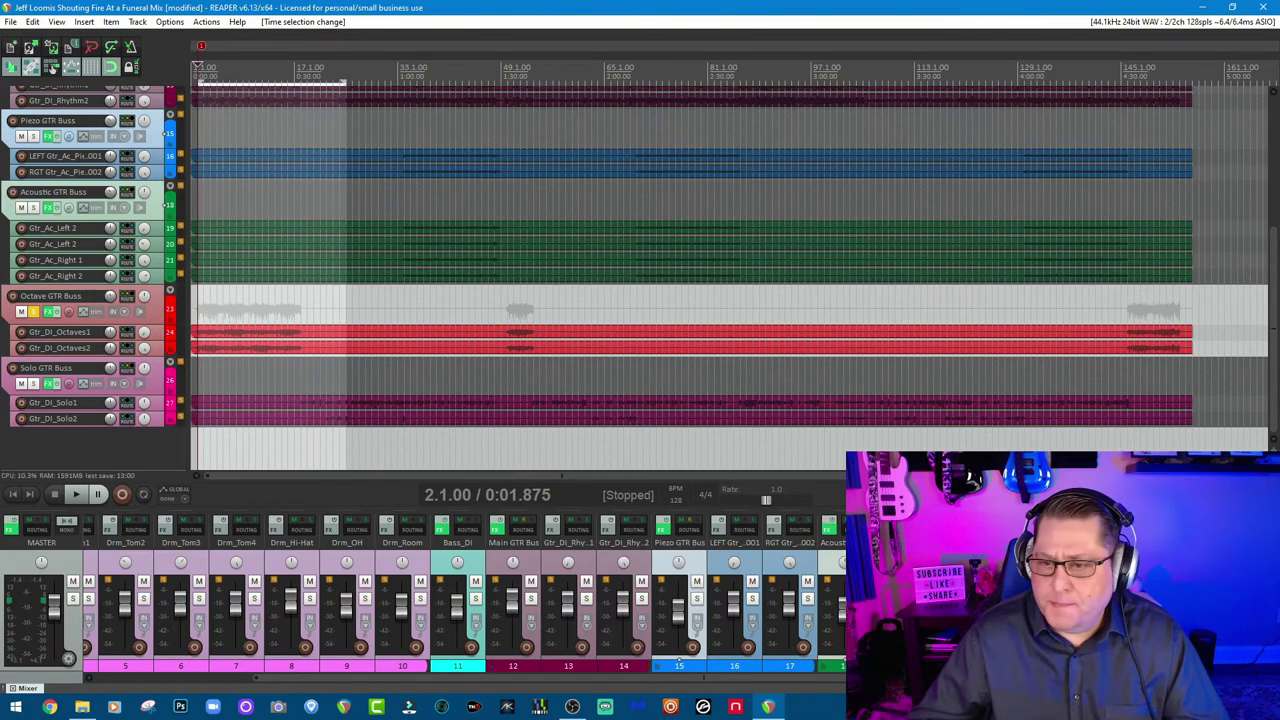
{"action": "left_click", "coordinate": [33, 312]}
{"action": "left_click_drag", "start_coordinate": [577, 679], "coordinate": [333, 678]}
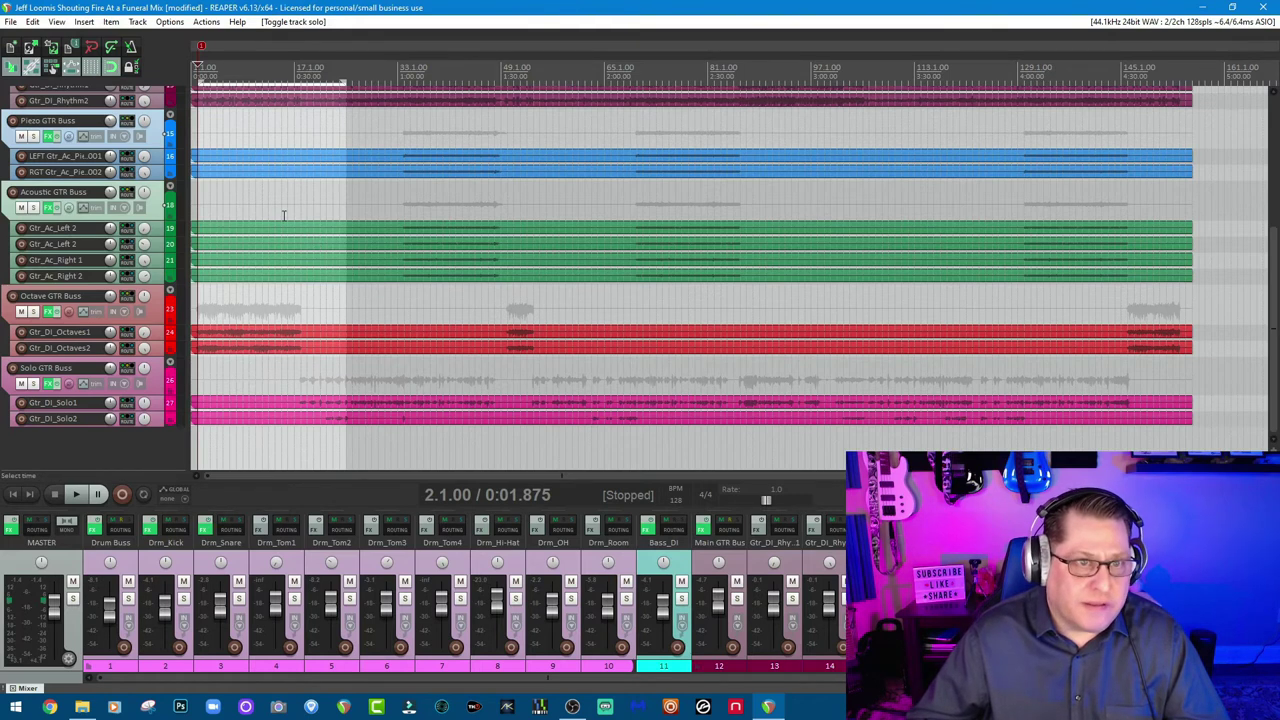
{"action": "left_click", "coordinate": [79, 494]}
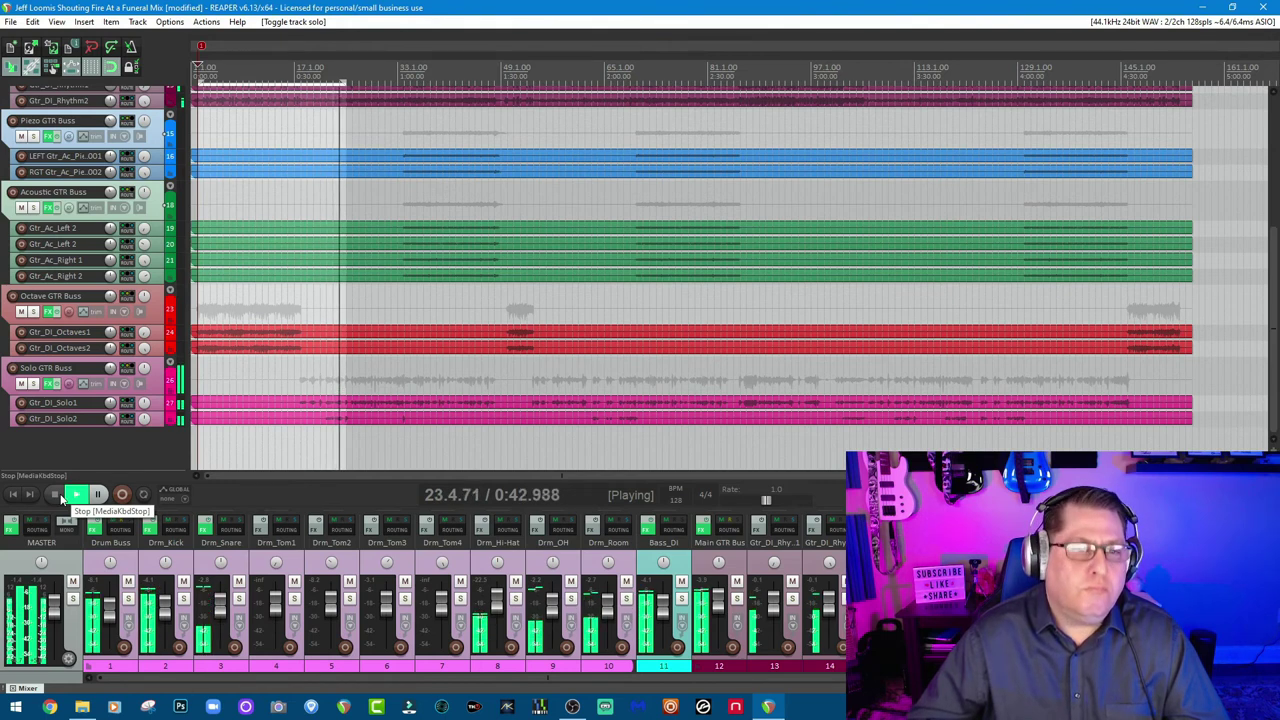
{"action": "left_click", "coordinate": [61, 497]}
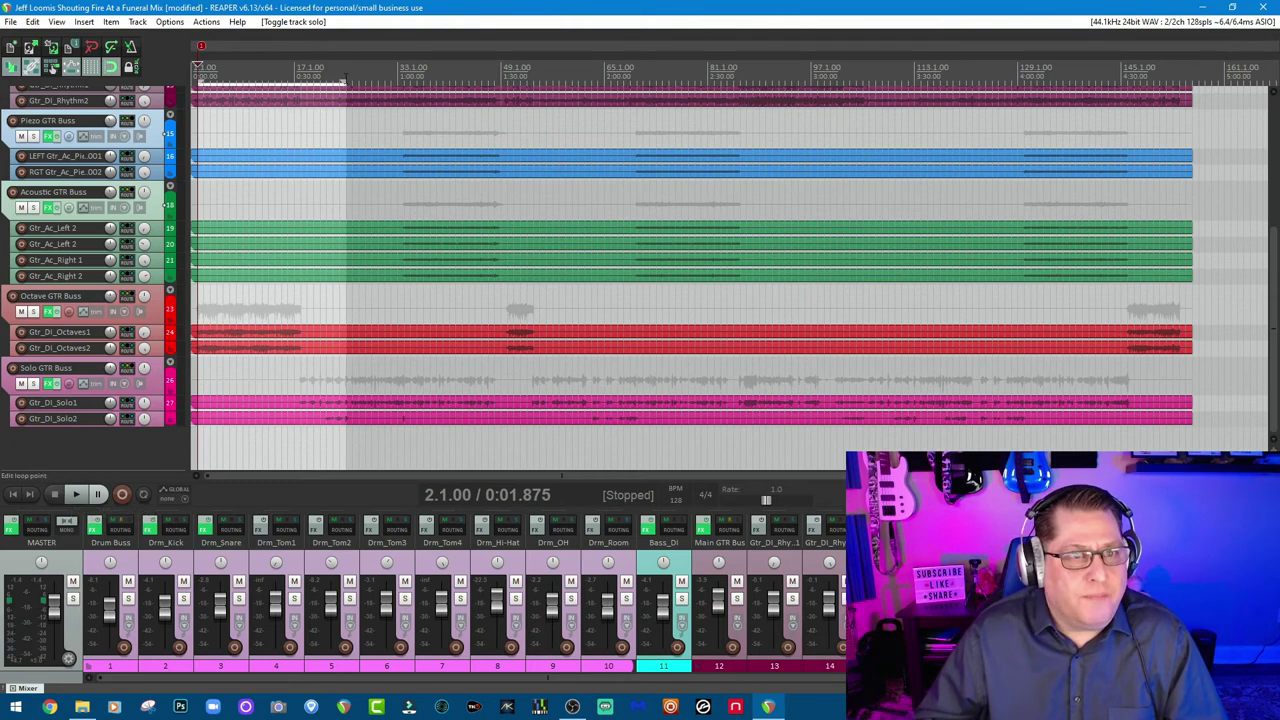
Remove the time selection and return the edit cursor to the start of the project
{"action": "left_click_drag", "start_coordinate": [345, 80], "coordinate": [200, 80]}
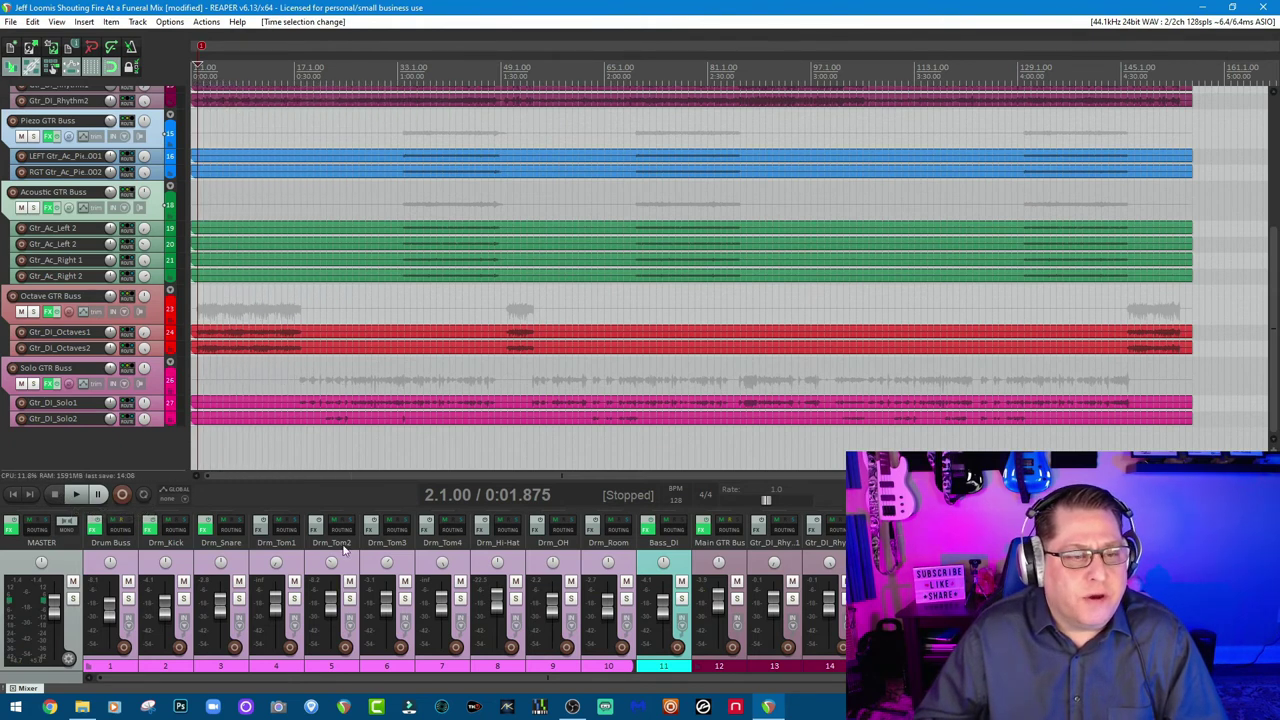
{"action": "left_click", "coordinate": [13, 494]}
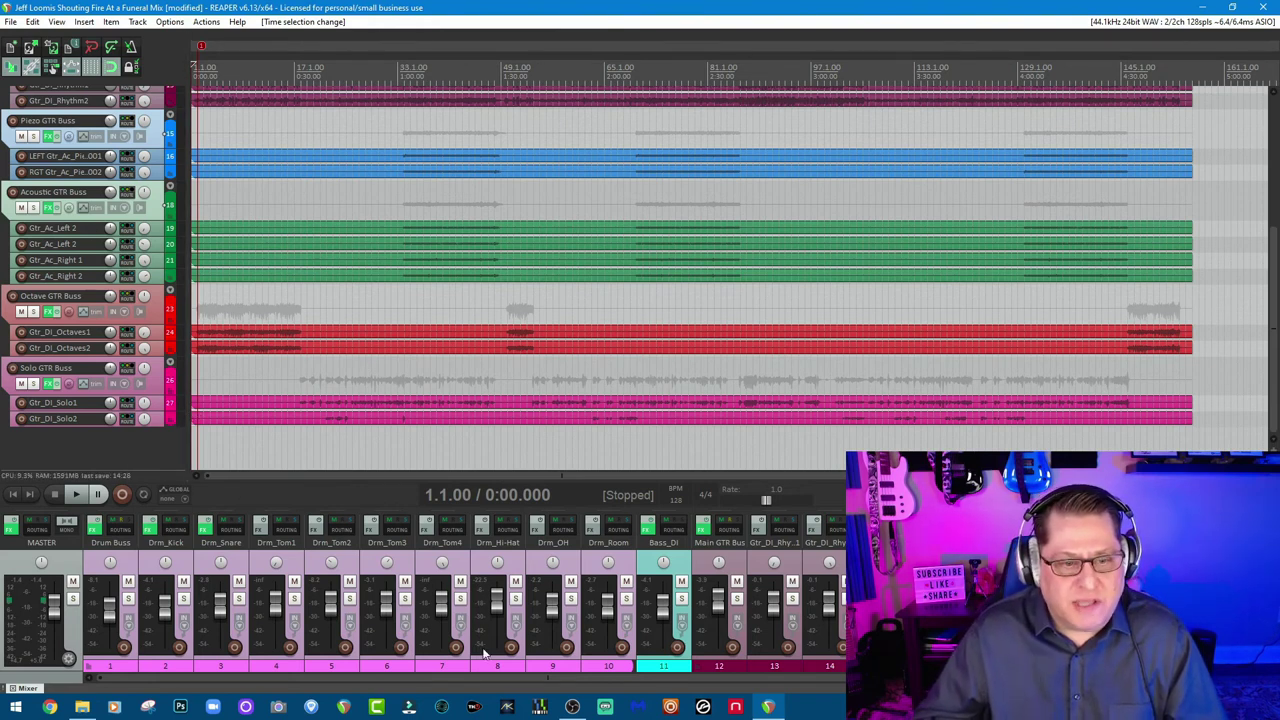
{"action": "scroll", "coordinate": [488, 683], "scroll_direction": "right", "scroll_amount": 6}
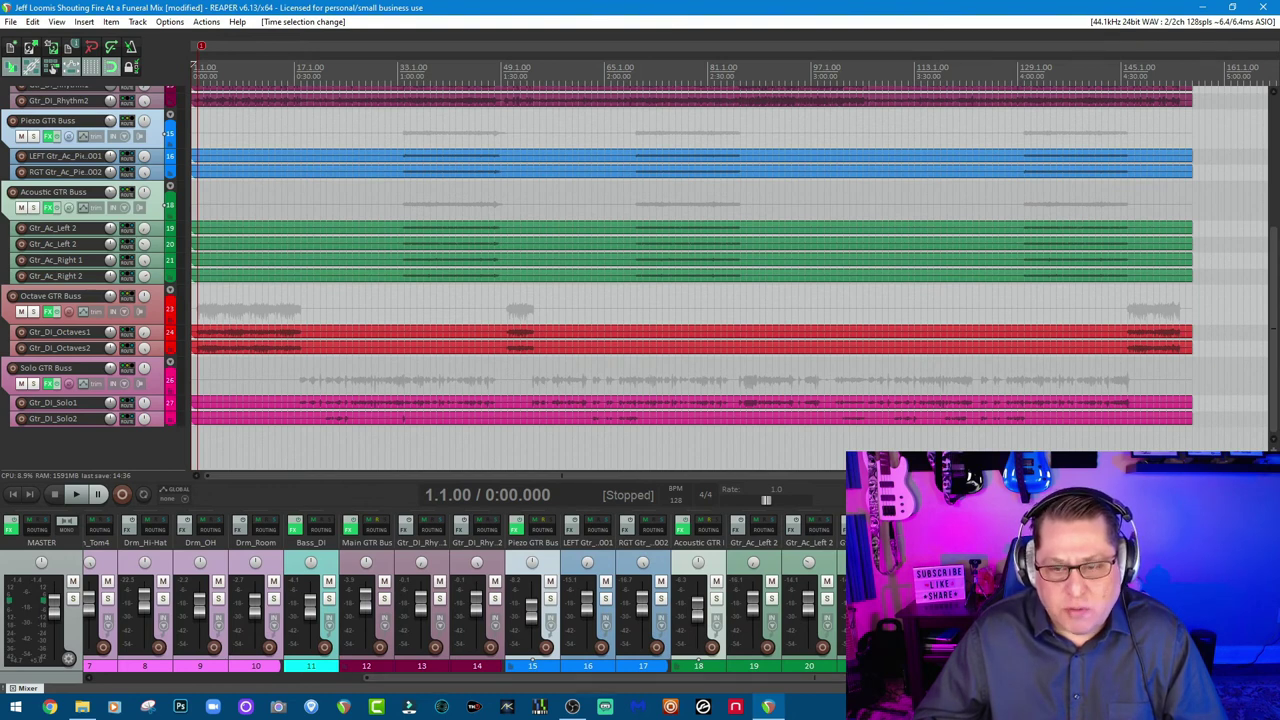
{"action": "scroll", "coordinate": [735, 678], "scroll_direction": "left", "scroll_amount": 6}
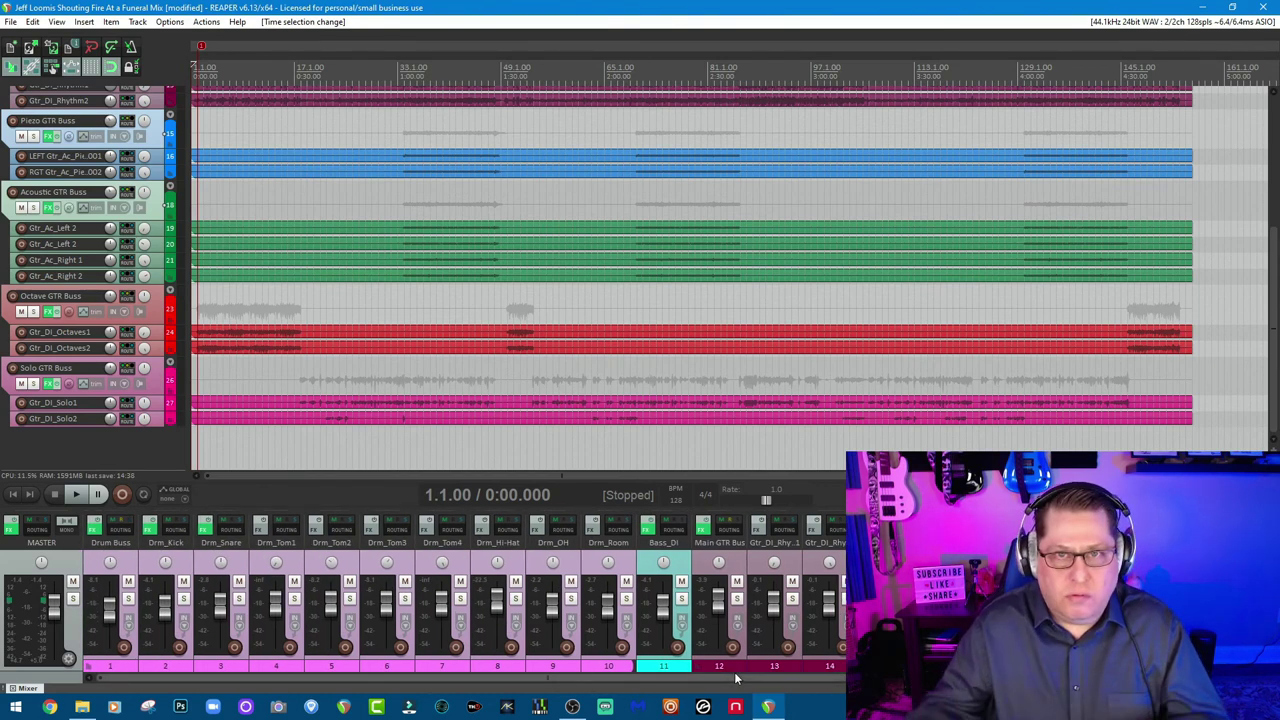